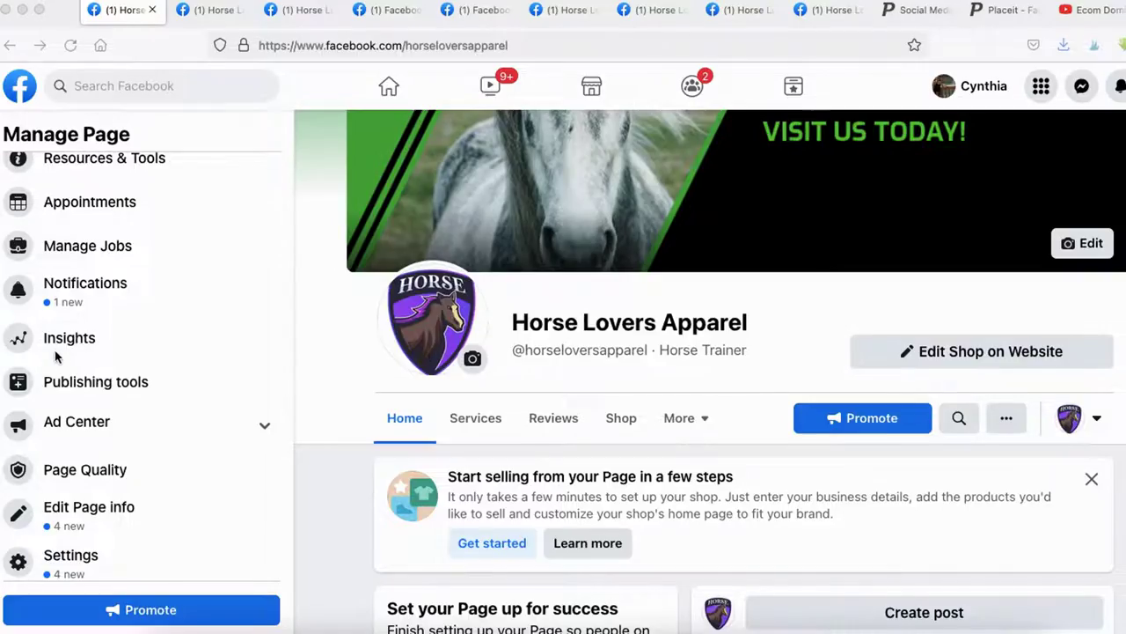
Open the Horse Lovers Apparel page's Publishing tools and review the Published Posts and Scheduled Posts areas
mouse_move(54, 355)
mouse_down()
mouse_move(3, 348)
mouse_move(214, 398)
mouse_move(35, 348)
mouse_up()
click(649, 24)
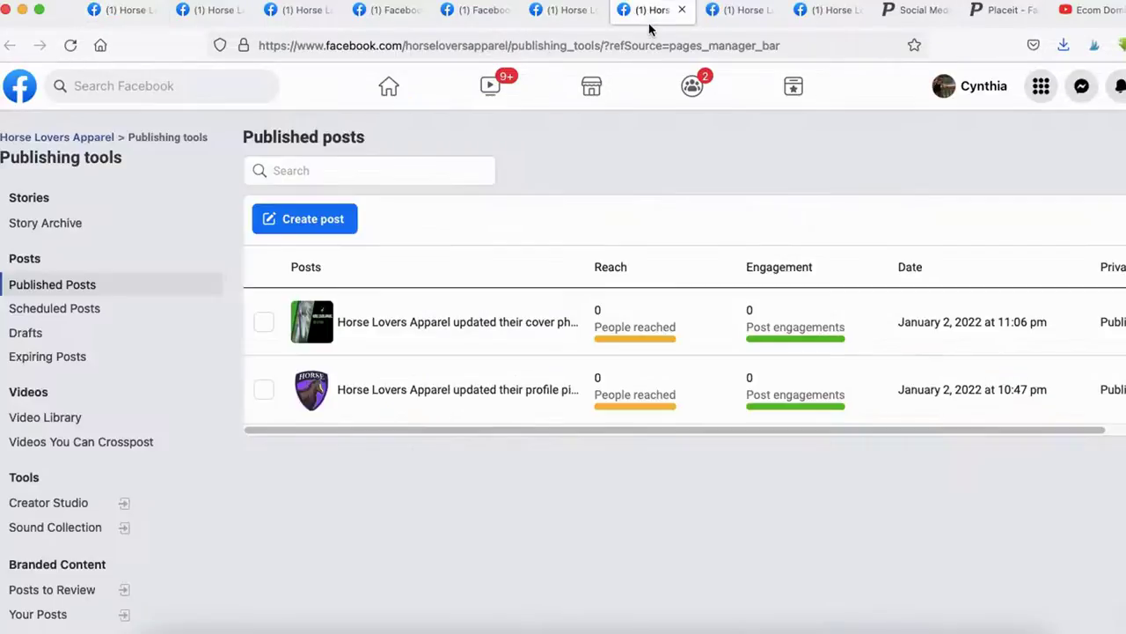
click(940, 607)
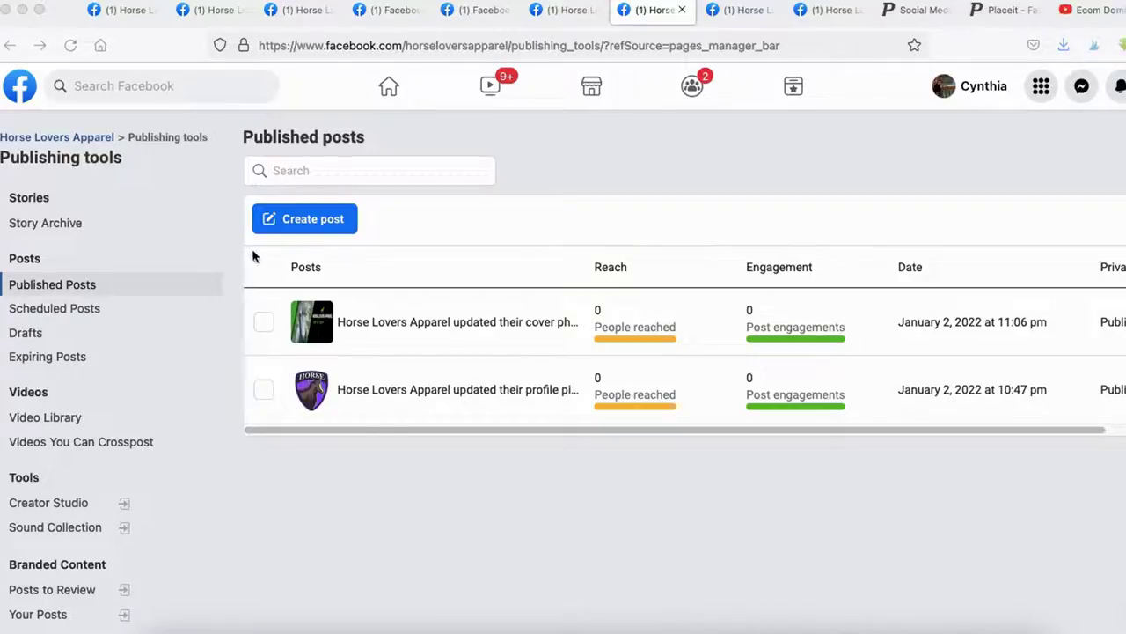
mouse_move(252, 252)
mouse_down()
mouse_move(227, 196)
mouse_move(310, 253)
mouse_up()
mouse_move(9, 325)
mouse_down()
mouse_move(139, 326)
mouse_move(110, 294)
mouse_move(12, 332)
mouse_move(64, 325)
mouse_up()
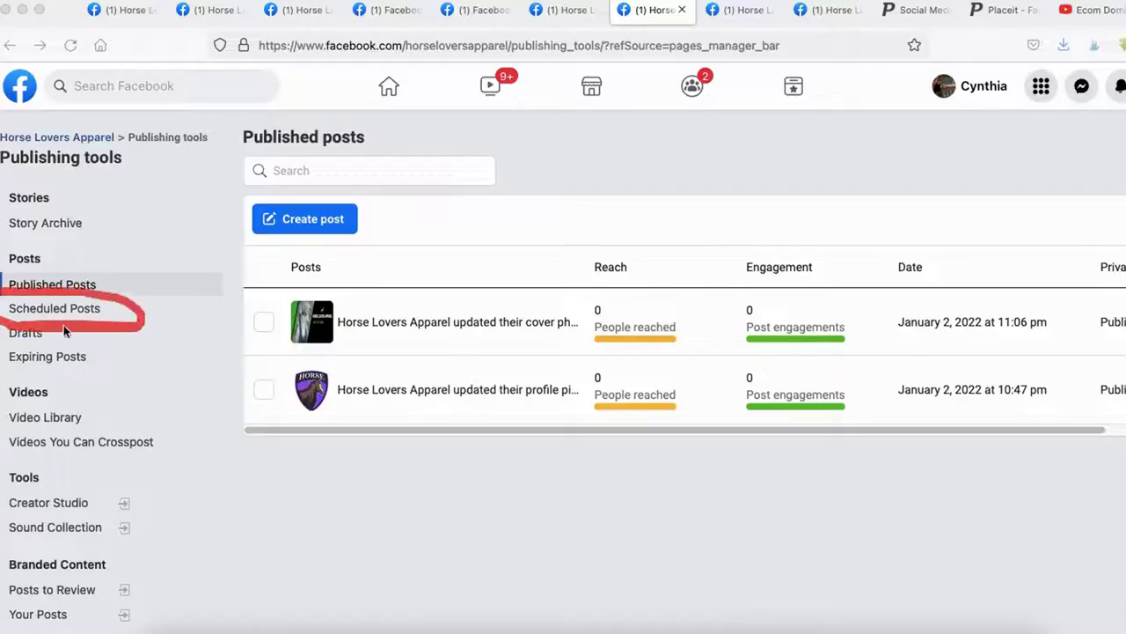
Look through the remaining Publishing tools sections, including Sound Collection, Branded Content and Lead Ads Forms
scroll(101, 352, down, 2)
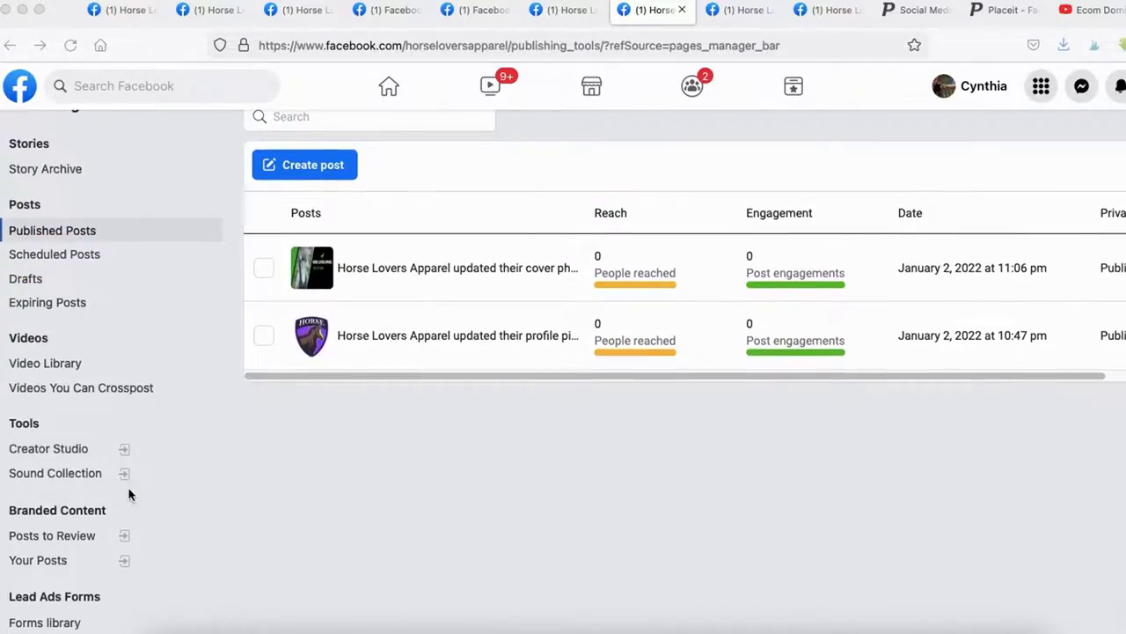
scroll(75, 506, down, 1)
drag(14, 460, 120, 461)
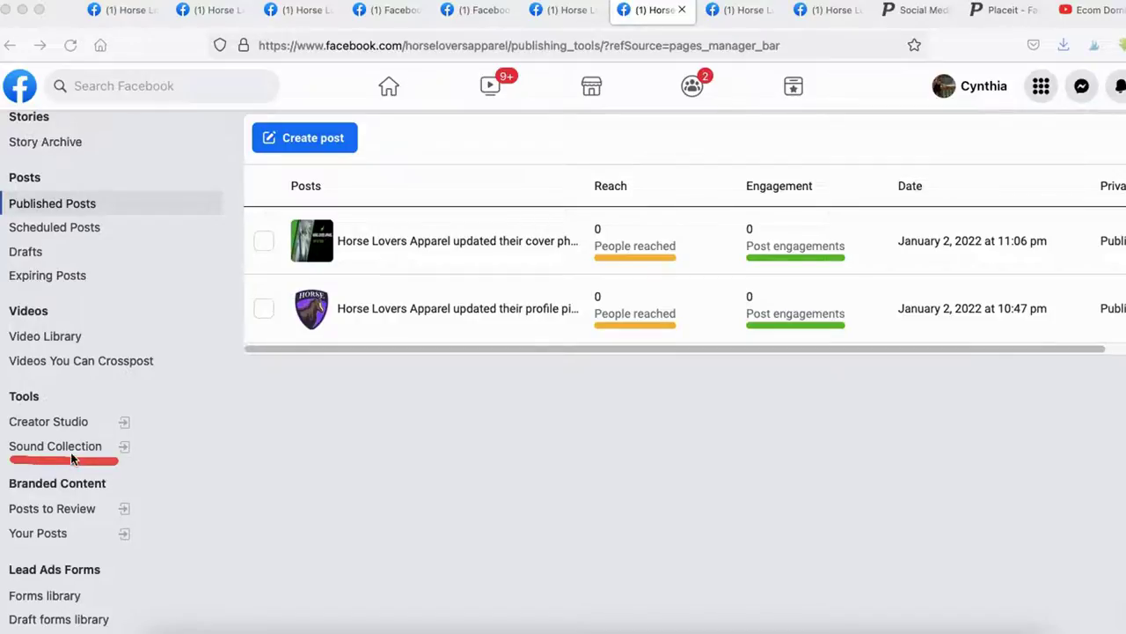
scroll(93, 525, down, 4)
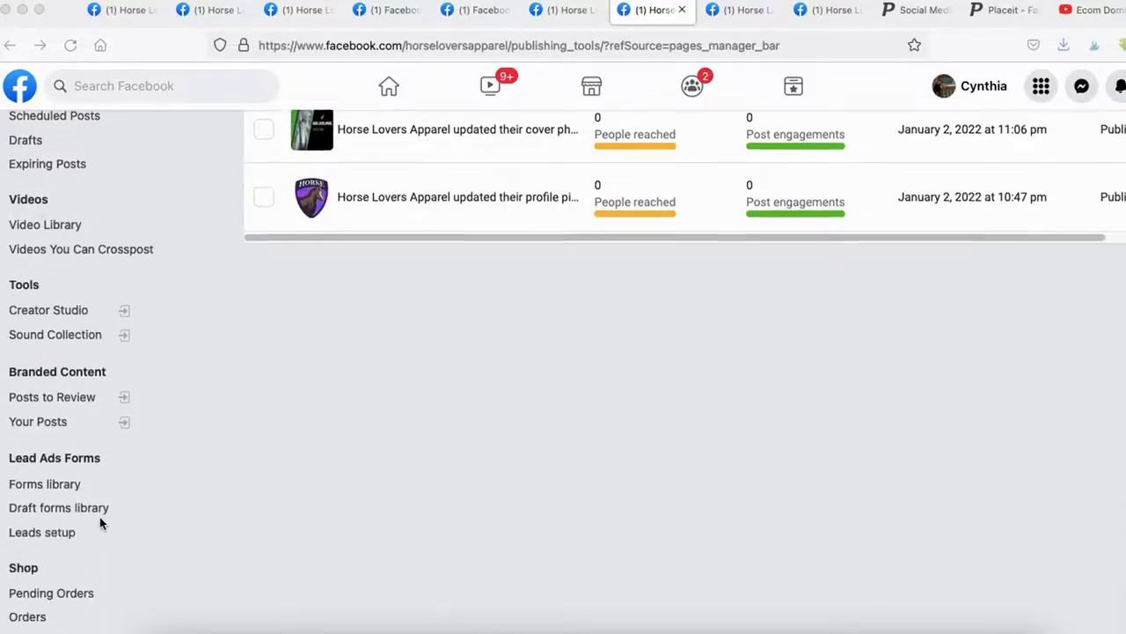
scroll(99, 517, down, 2)
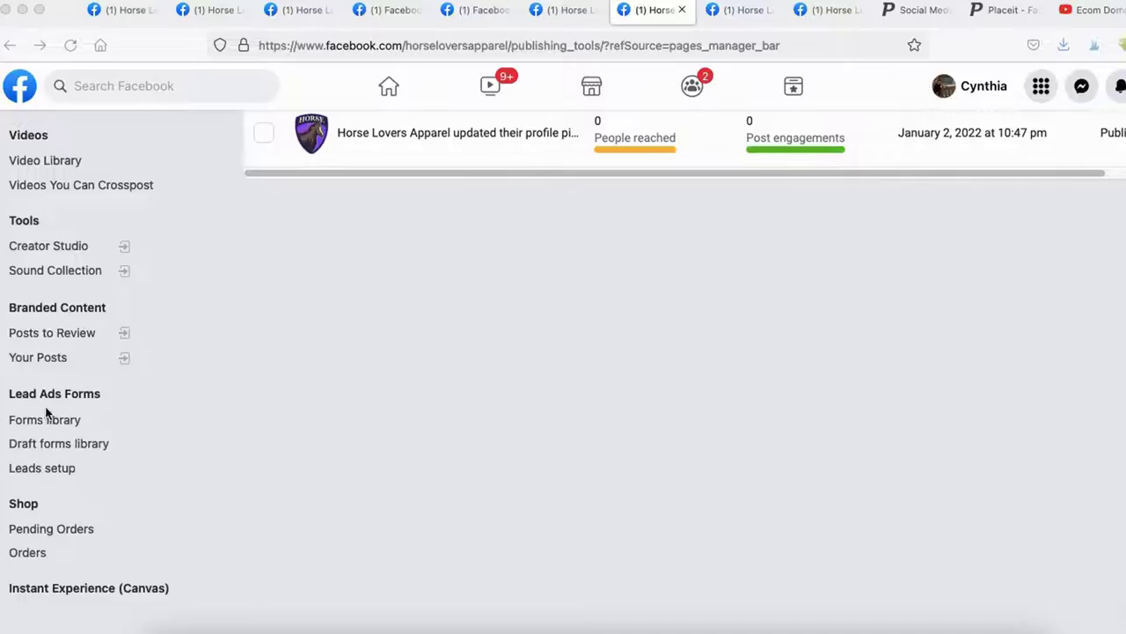
mouse_move(5, 487)
mouse_down()
mouse_move(99, 488)
mouse_move(23, 448)
mouse_move(65, 493)
mouse_up()
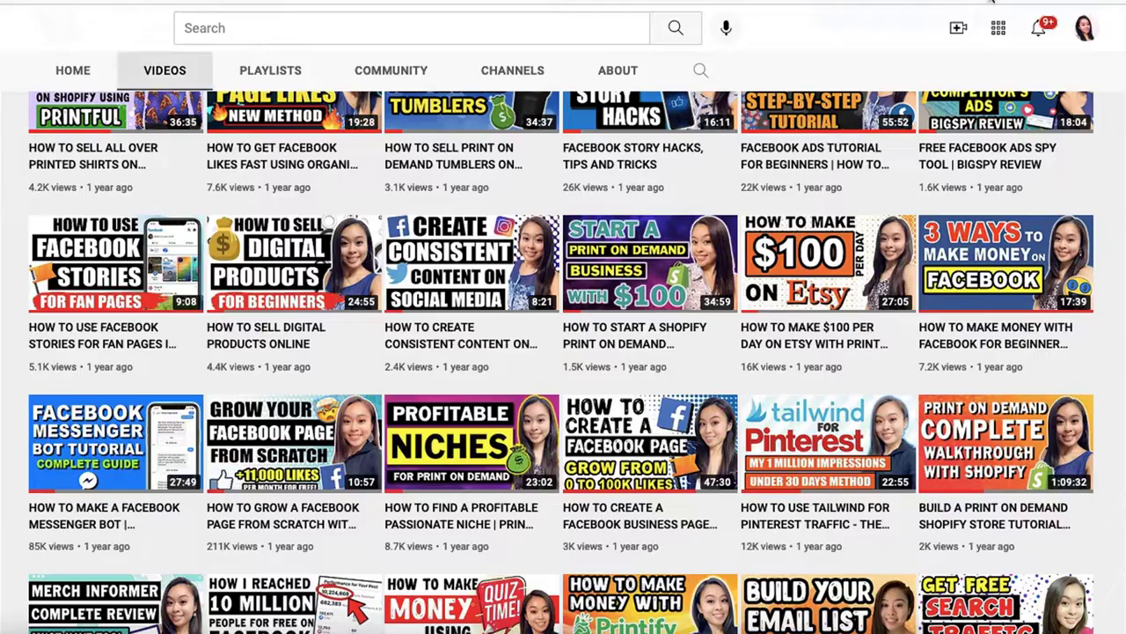
Find the Facebook Lead Ads tutorial among the videos of the YouTube channel
scroll(878, 245, up, 4)
scroll(879, 245, up, 2)
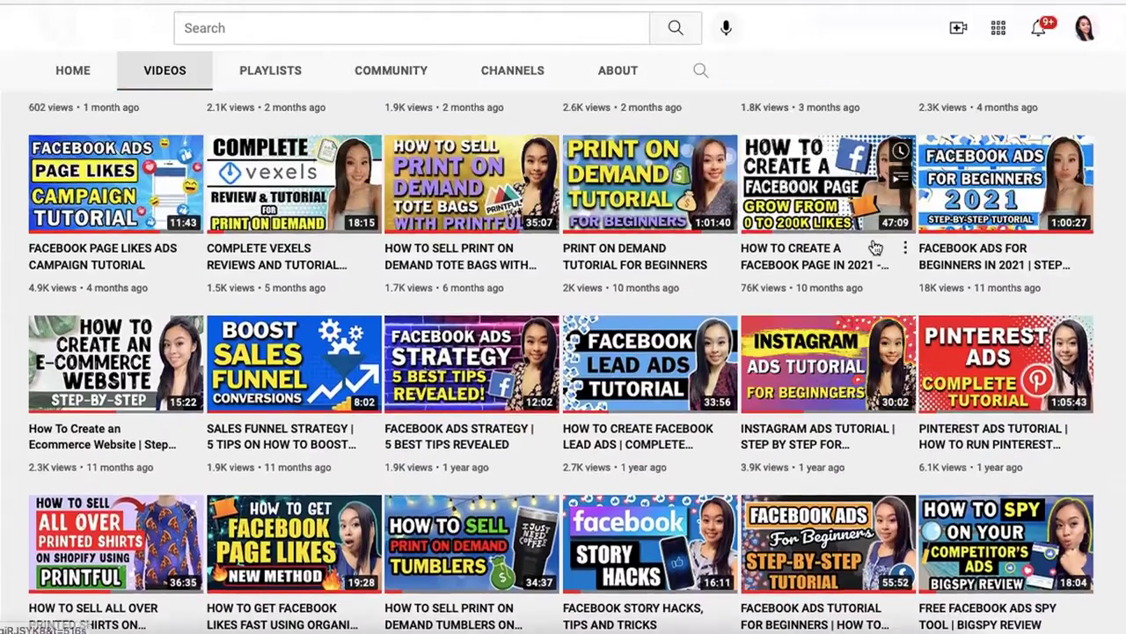
mouse_move(651, 275)
mouse_down()
mouse_move(547, 278)
mouse_move(750, 462)
mouse_move(545, 304)
mouse_move(763, 392)
mouse_move(698, 269)
mouse_up()
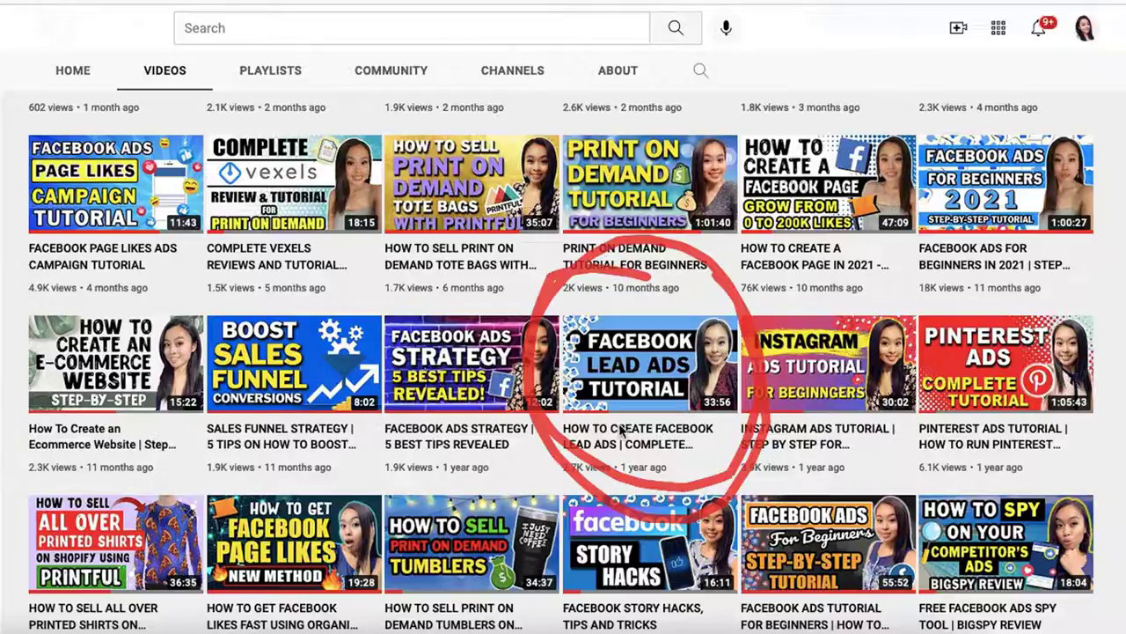
key(Escape)
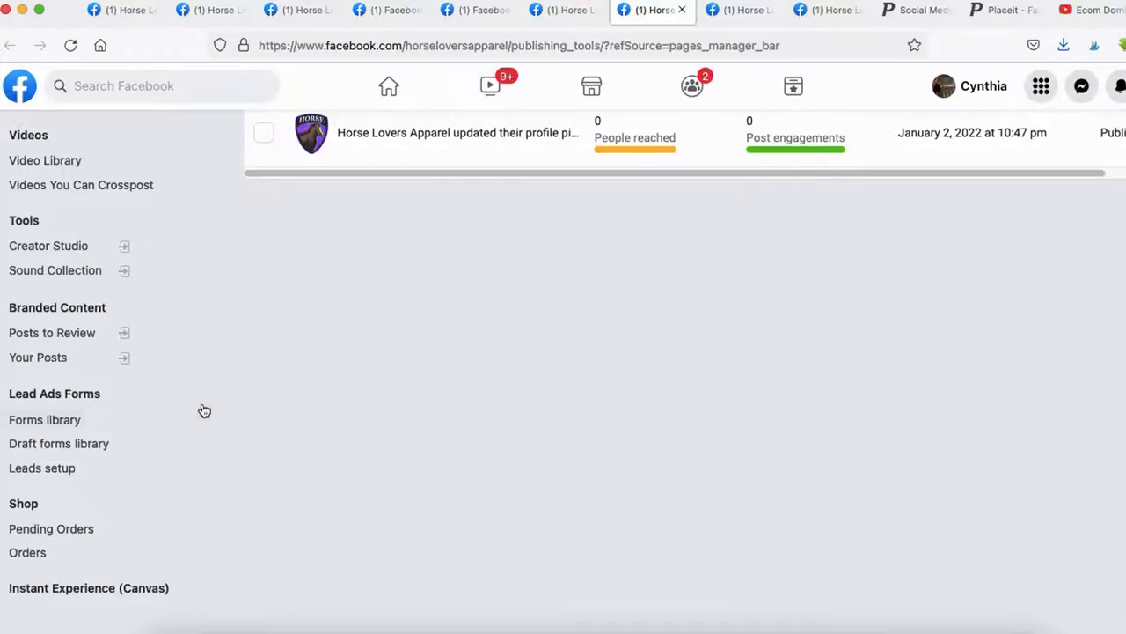
Leave Publishing tools and return to the Horse Lovers Apparel page with its management options
scroll(216, 474, up, 3)
scroll(217, 473, up, 2)
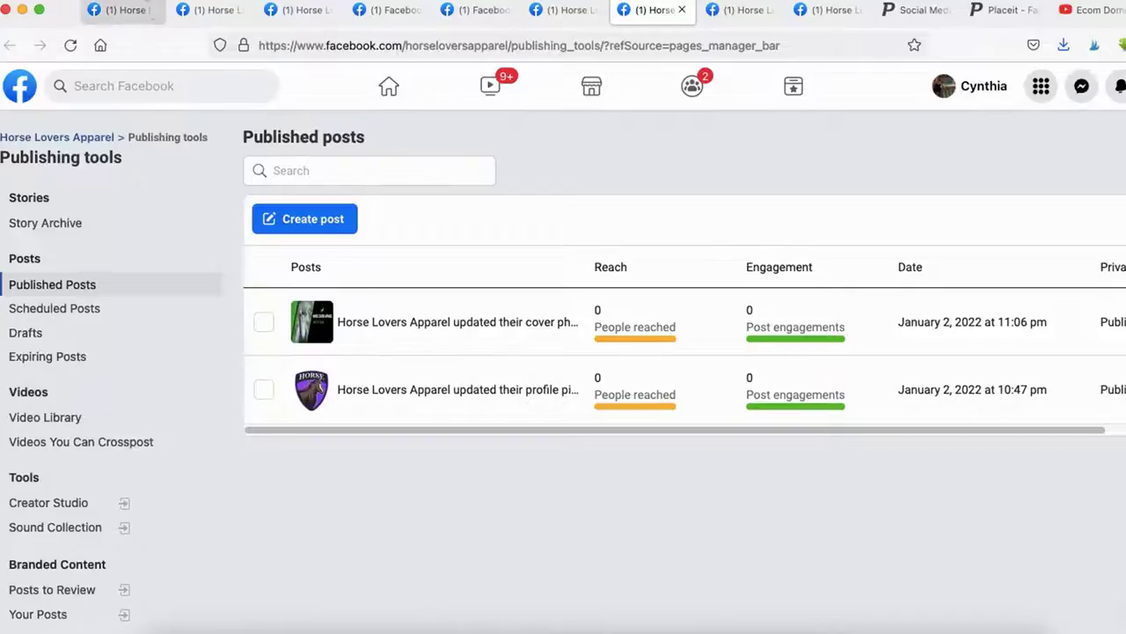
click(120, 11)
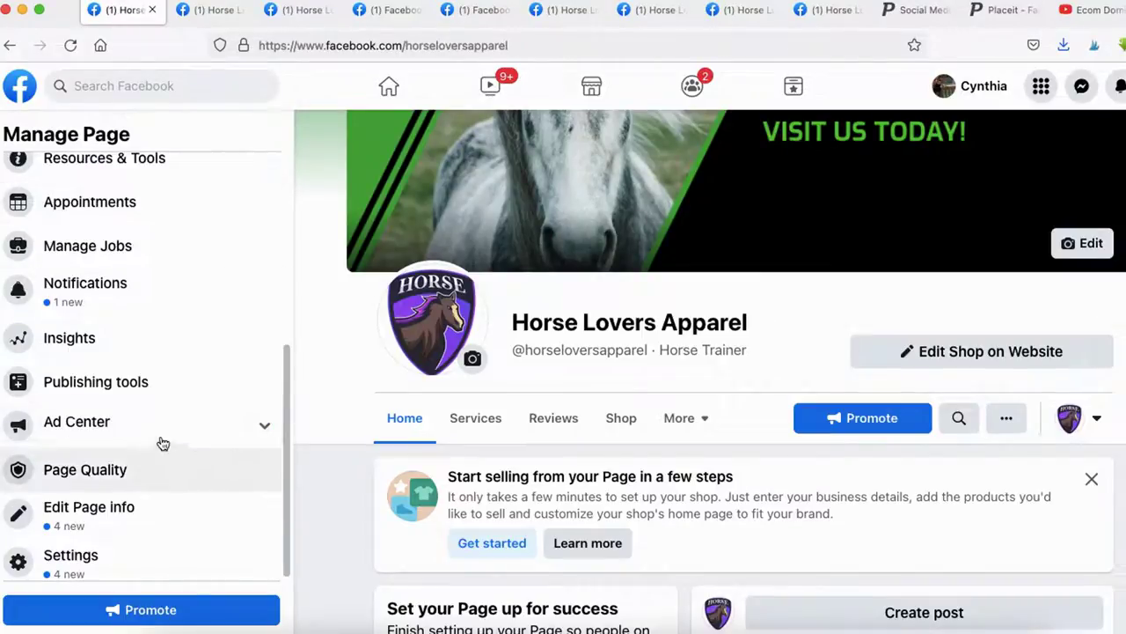
Locate Ad Center in the page's management options and find the Facebook Ads for Beginners 2021 tutorial on YouTube
mouse_move(100, 400)
mouse_down()
mouse_move(9, 451)
mouse_move(224, 434)
mouse_move(92, 398)
mouse_up()
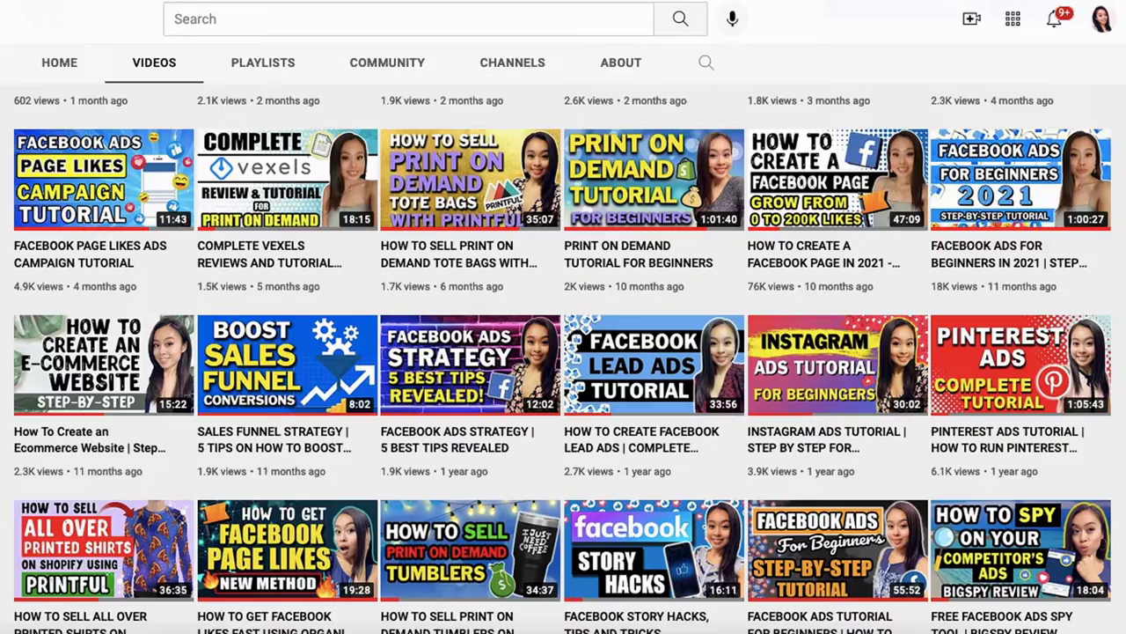
scroll(1011, 176, up, 1)
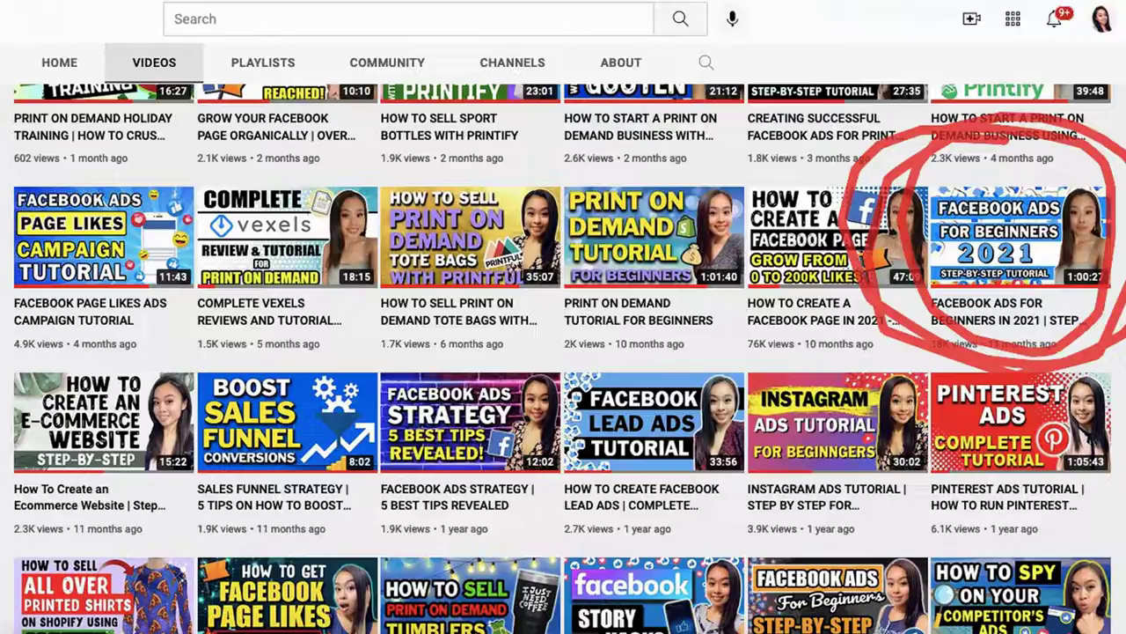
mouse_move(1036, 231)
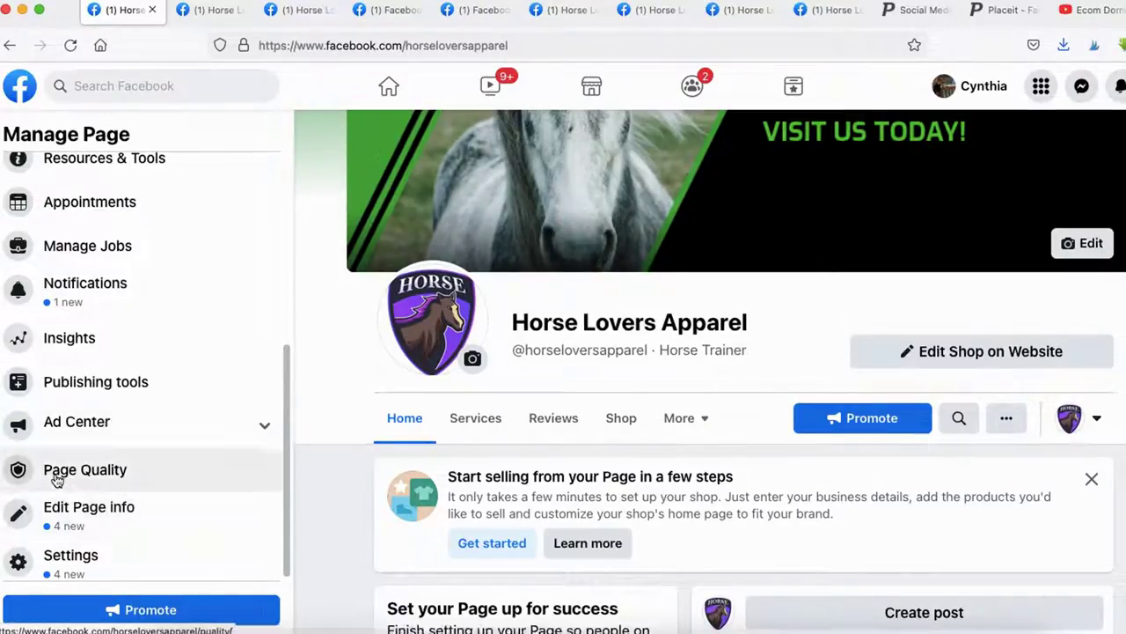
Open the Page Quality view of the Horse Lovers Apparel page and check it for restrictions or violations
click(643, 20)
click(727, 17)
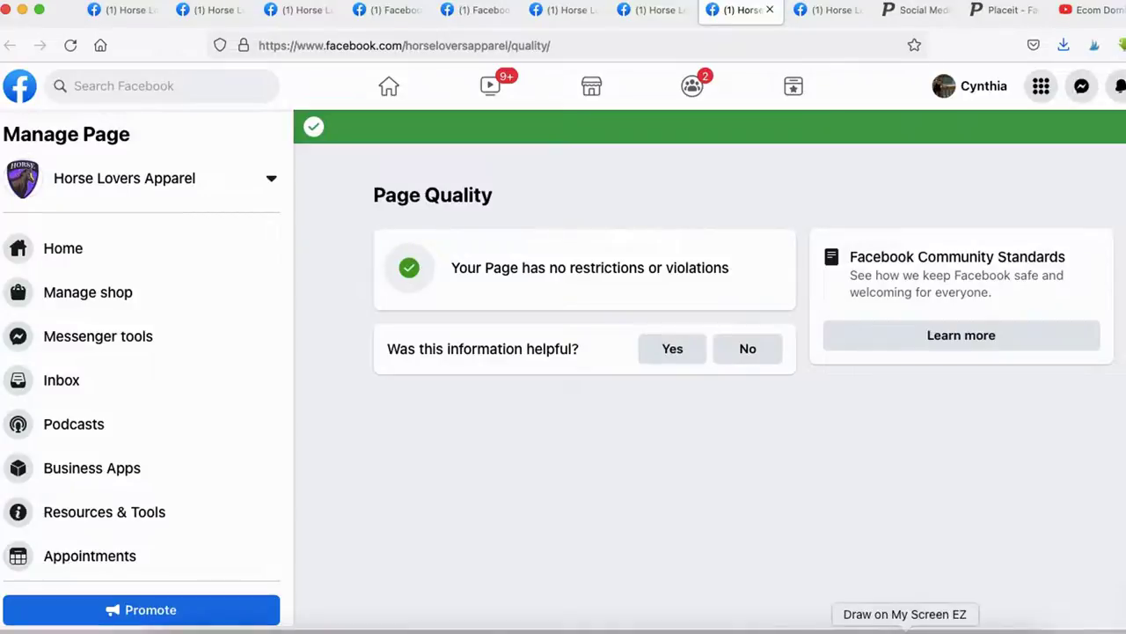
click(905, 631)
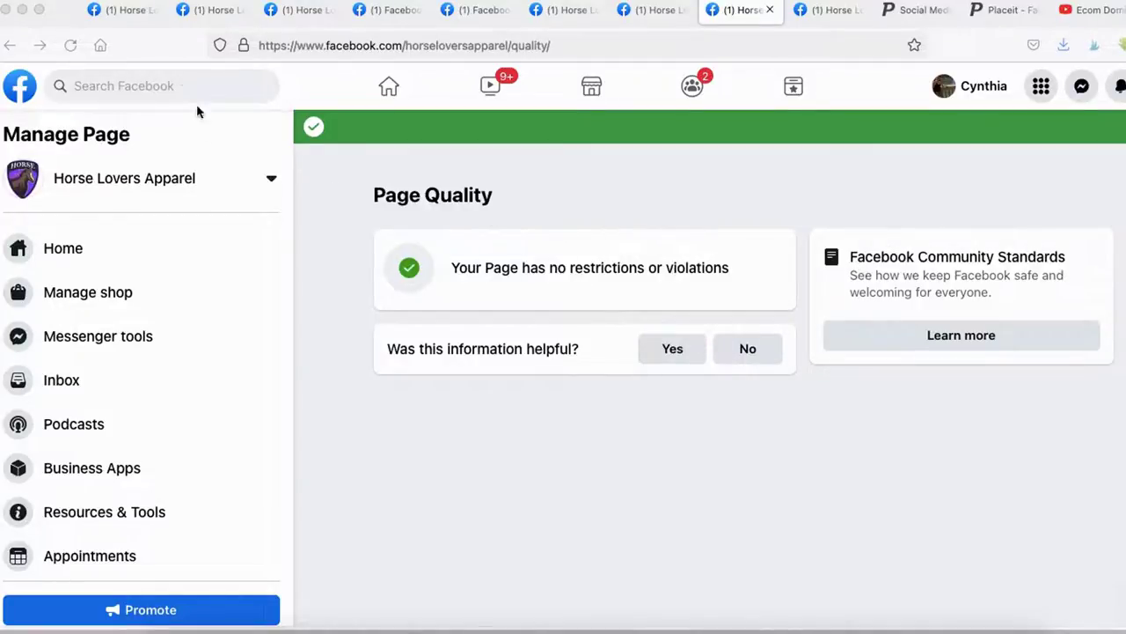
Open Edit Page info and review the page's name, username, description and categories
click(119, 10)
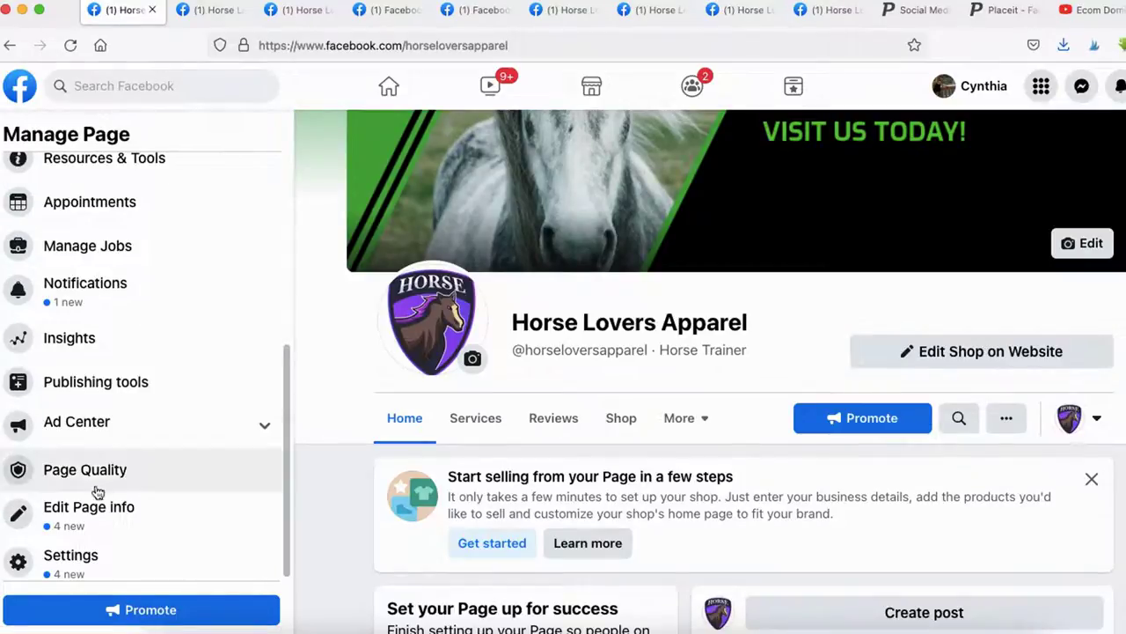
click(824, 10)
scroll(1104, 139, up, 15)
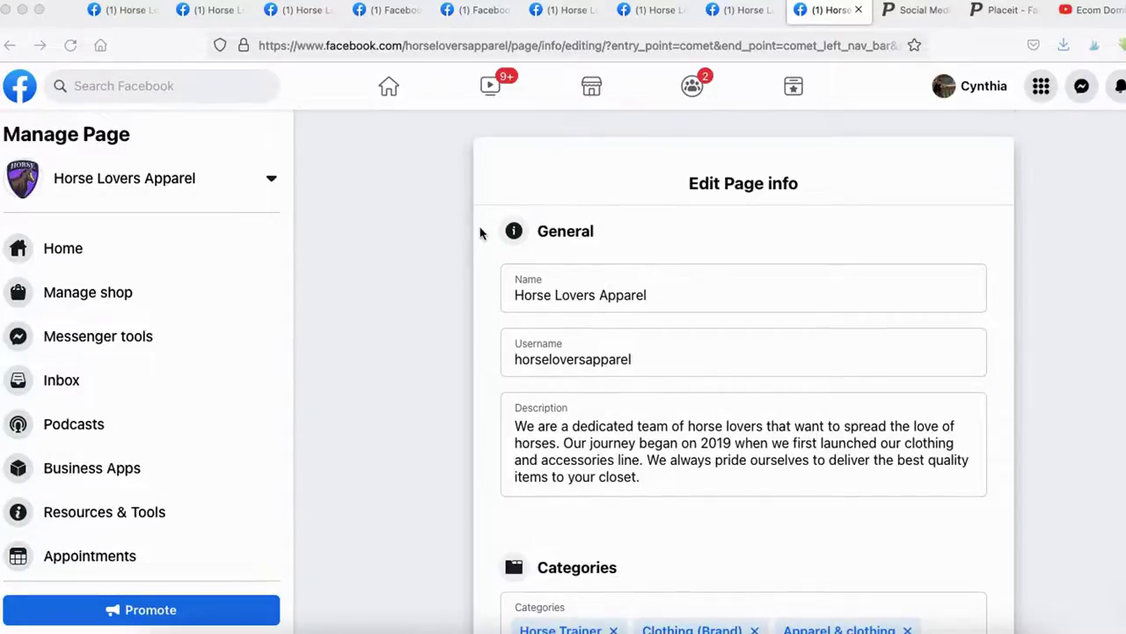
scroll(513, 243, down, 5)
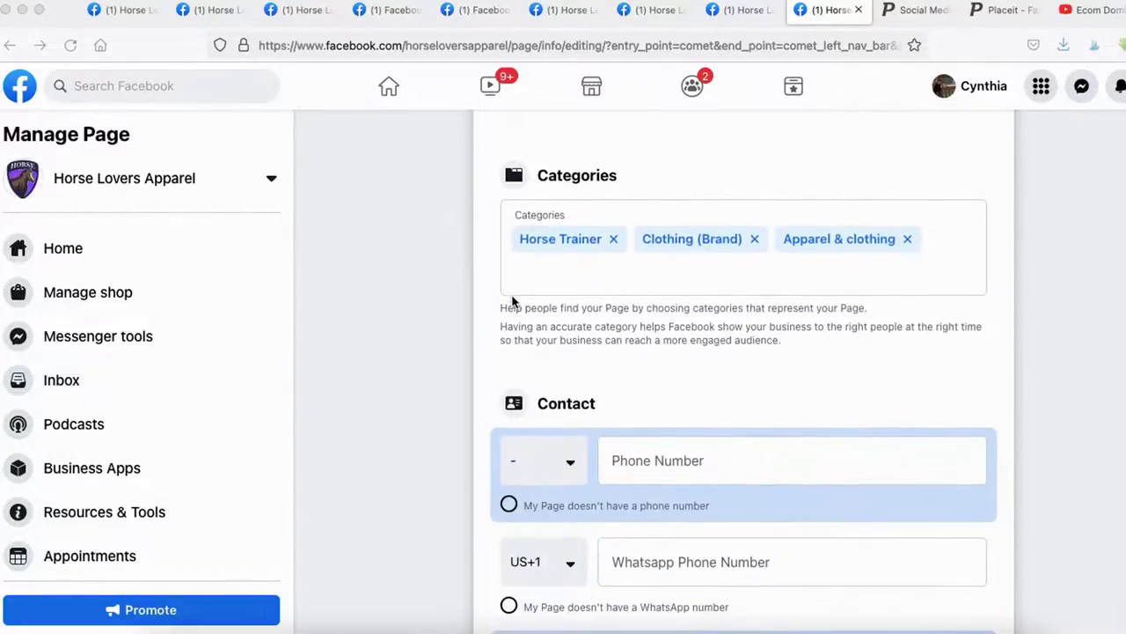
scroll(510, 260, up, 3)
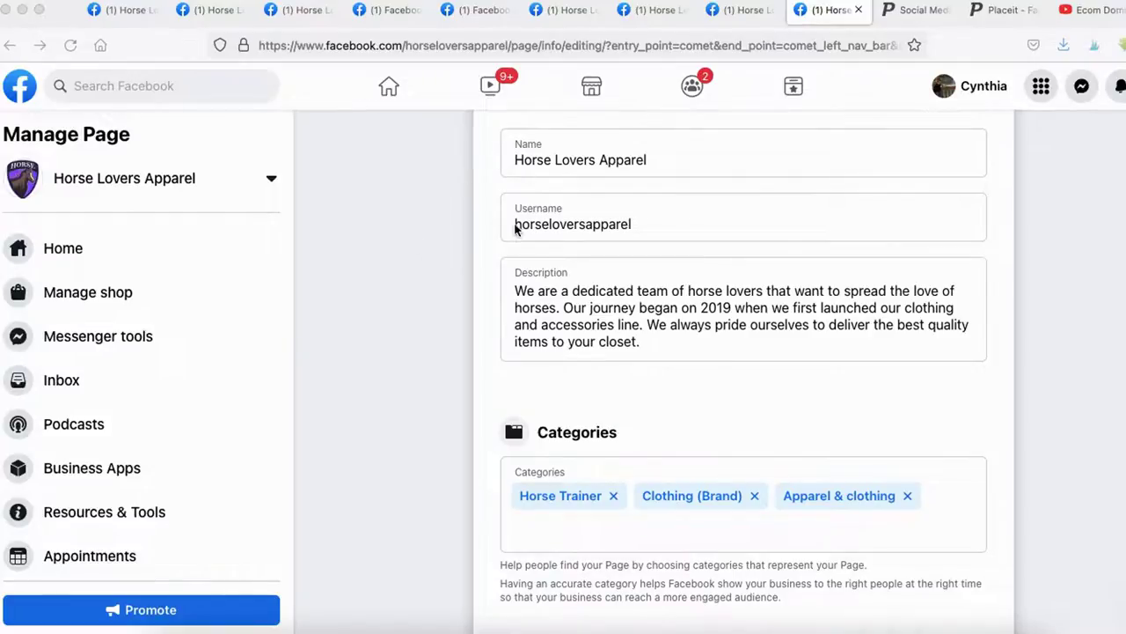
scroll(535, 414, down, 5)
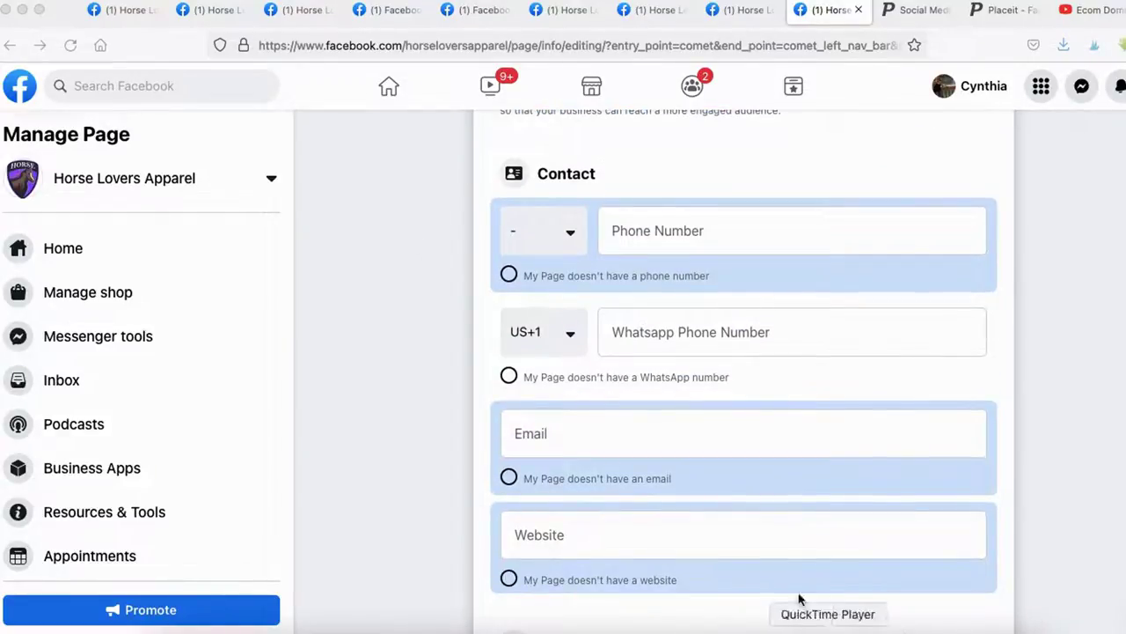
Review the phone number, email and website fields in the Contact section of Edit Page info
drag(423, 223, 486, 226)
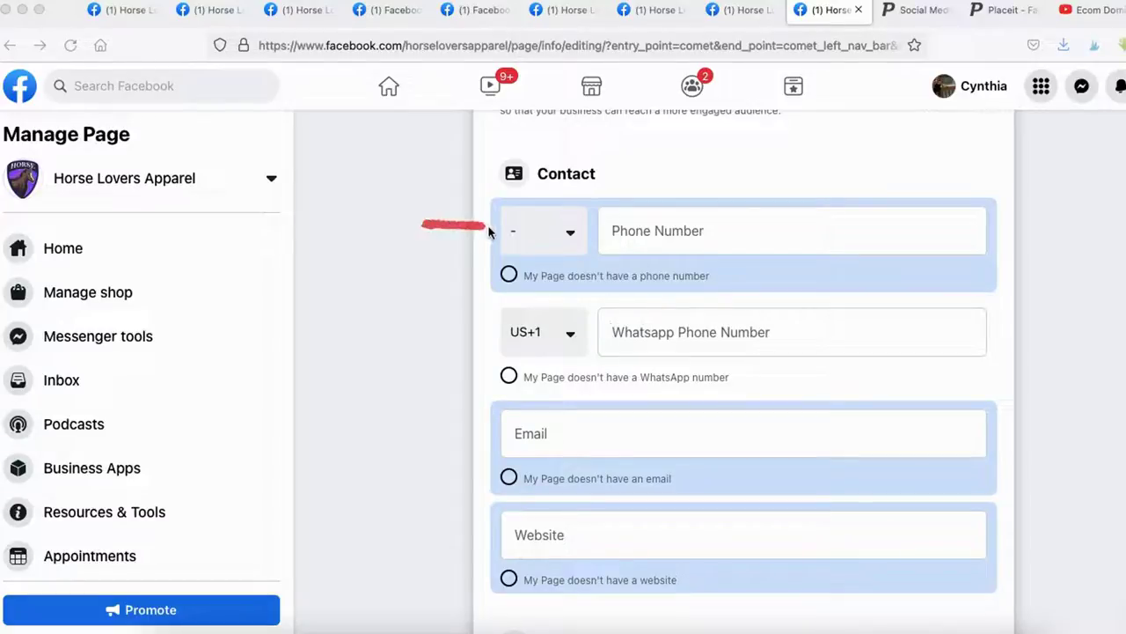
drag(416, 430, 490, 432)
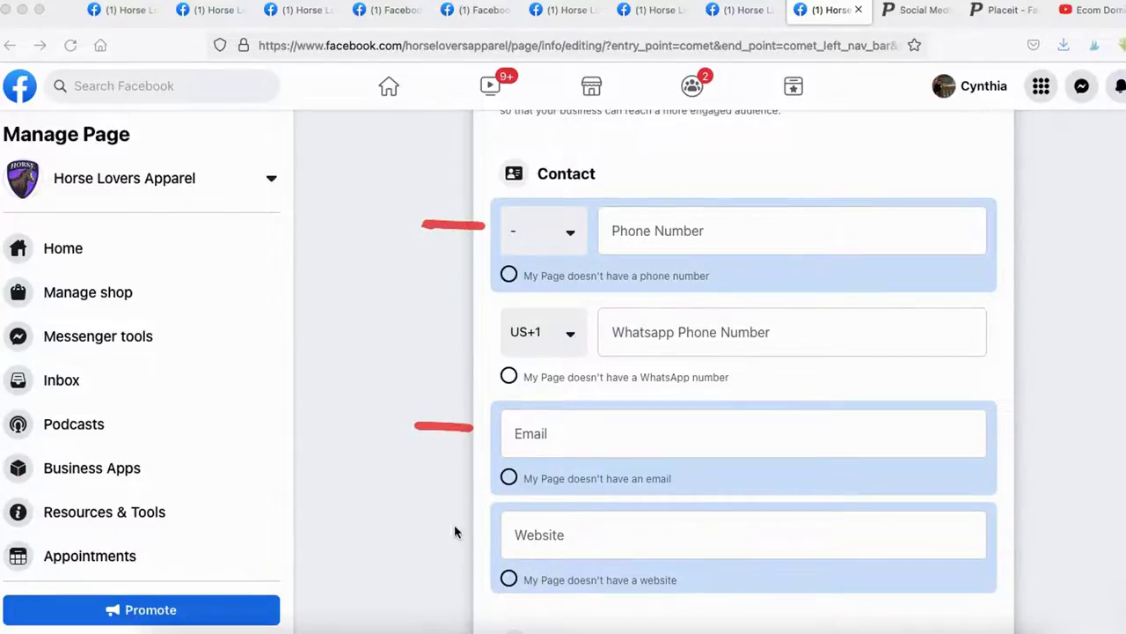
drag(421, 527, 490, 529)
Review the address, city, ZIP code and map fields in the Location section
scroll(514, 533, down, 3)
scroll(515, 533, down, 5)
scroll(501, 422, up, 1)
mouse_move(577, 121)
mouse_down()
mouse_move(515, 118)
mouse_move(546, 398)
mouse_move(1011, 324)
mouse_up()
mouse_move(1035, 284)
mouse_down()
mouse_move(711, 144)
mouse_move(565, 126)
mouse_up()
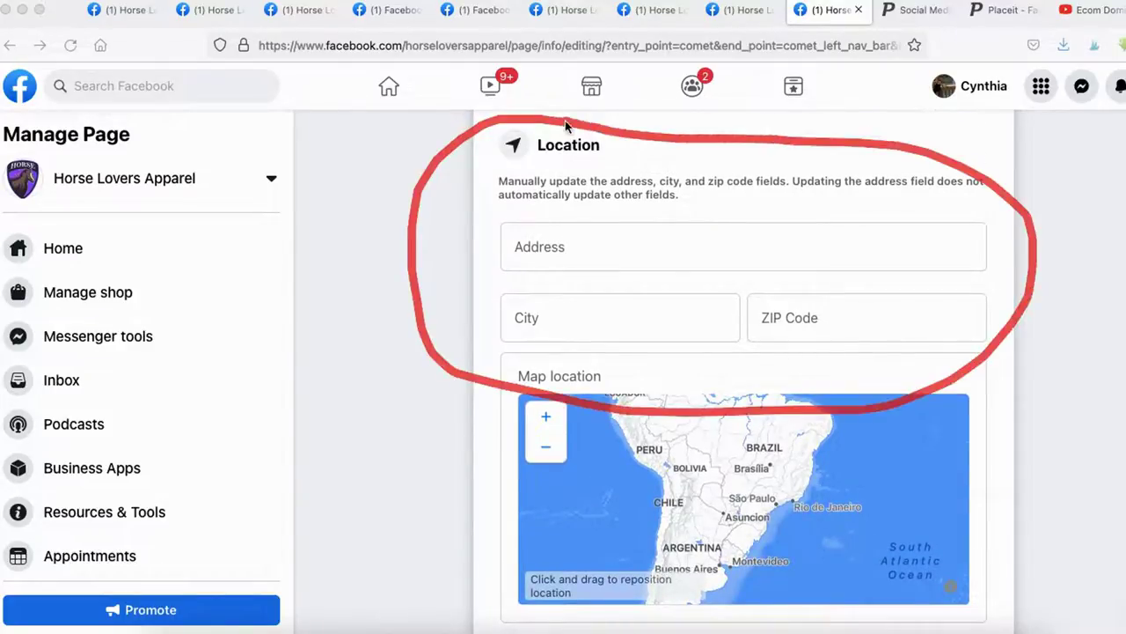
Examine the Service Area field and the available business hours options in the Hours section
scroll(616, 403, down, 3)
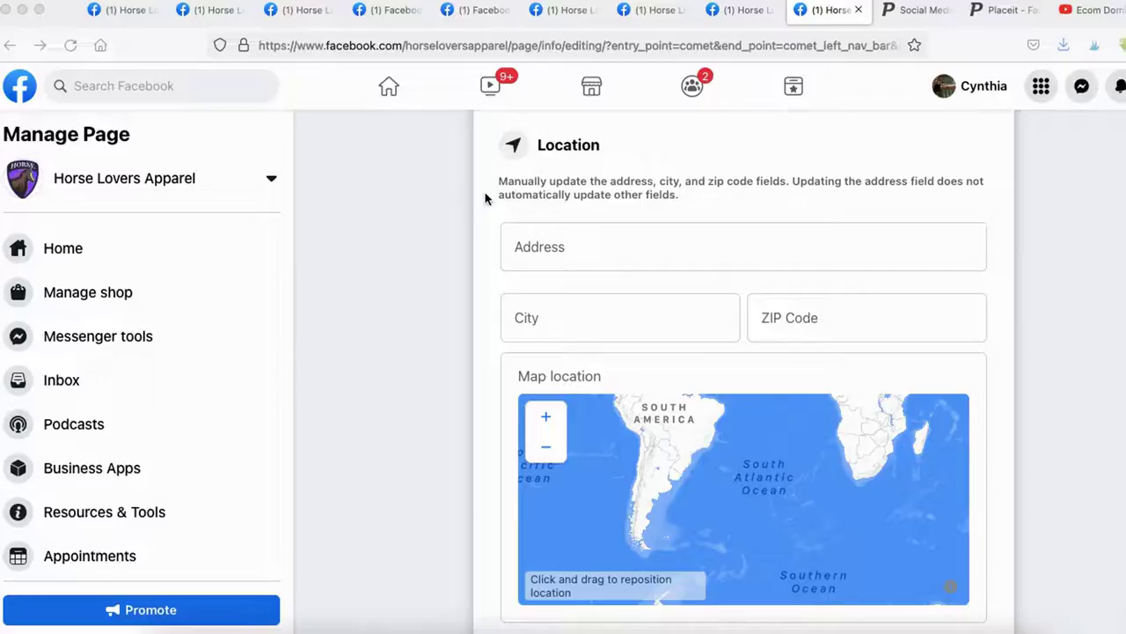
scroll(445, 299, down, 7)
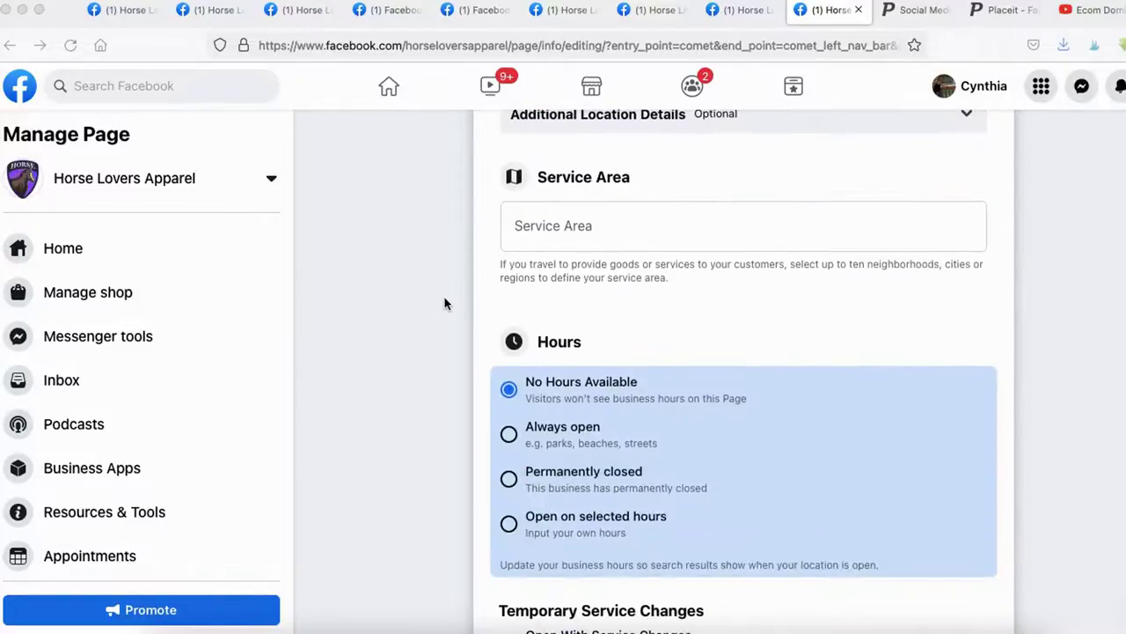
scroll(480, 320, down, 3)
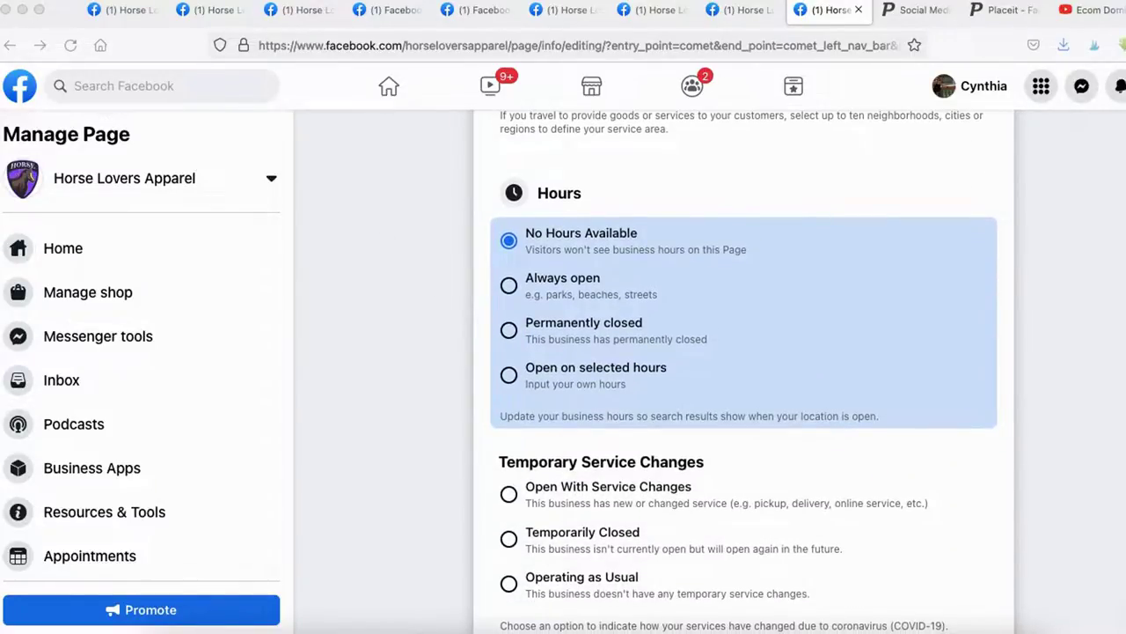
mouse_move(571, 164)
mouse_down()
mouse_move(449, 180)
mouse_move(561, 453)
mouse_up()
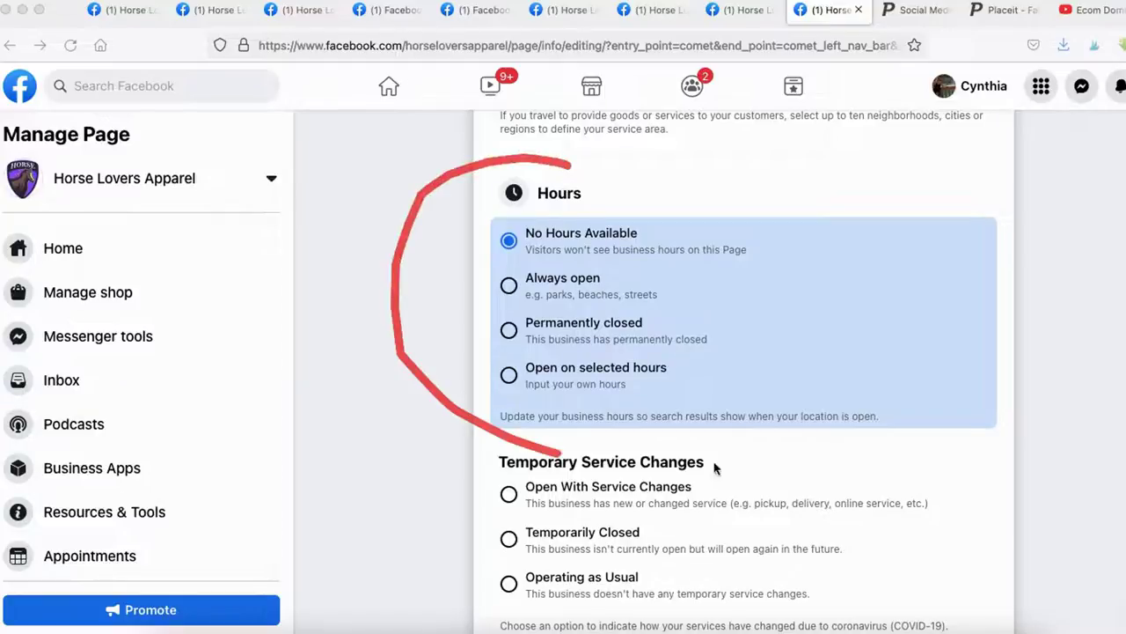
drag(714, 469, 579, 197)
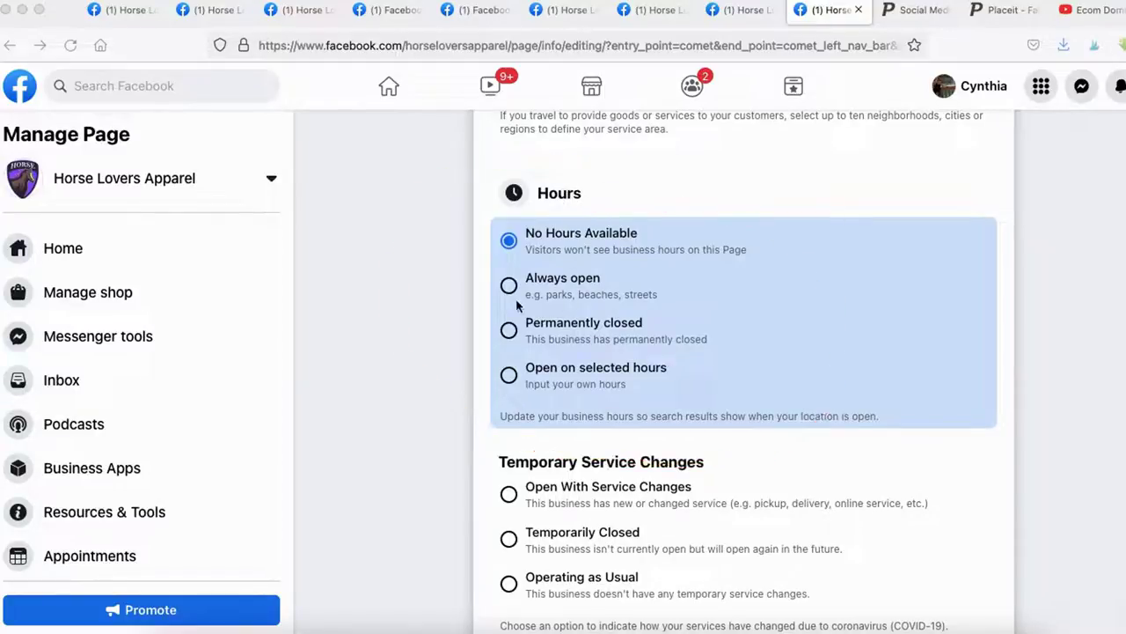
Set the page's hours to Open on selected hours and review the weekday fields, temporary service changes and COVID-19 update options
click(563, 373)
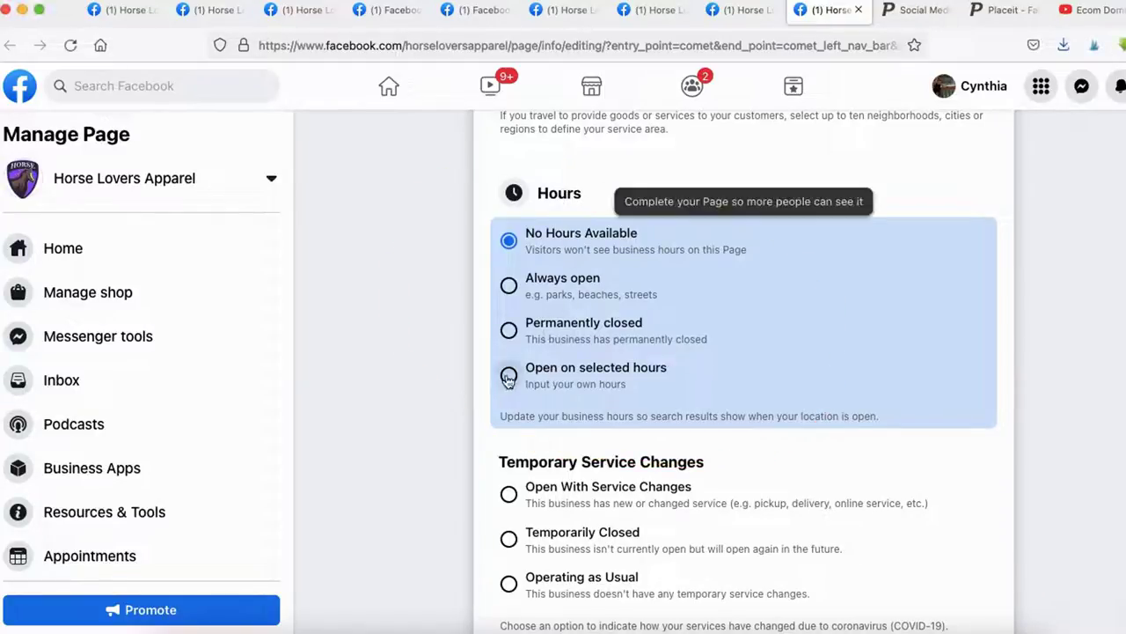
scroll(576, 377, down, 1)
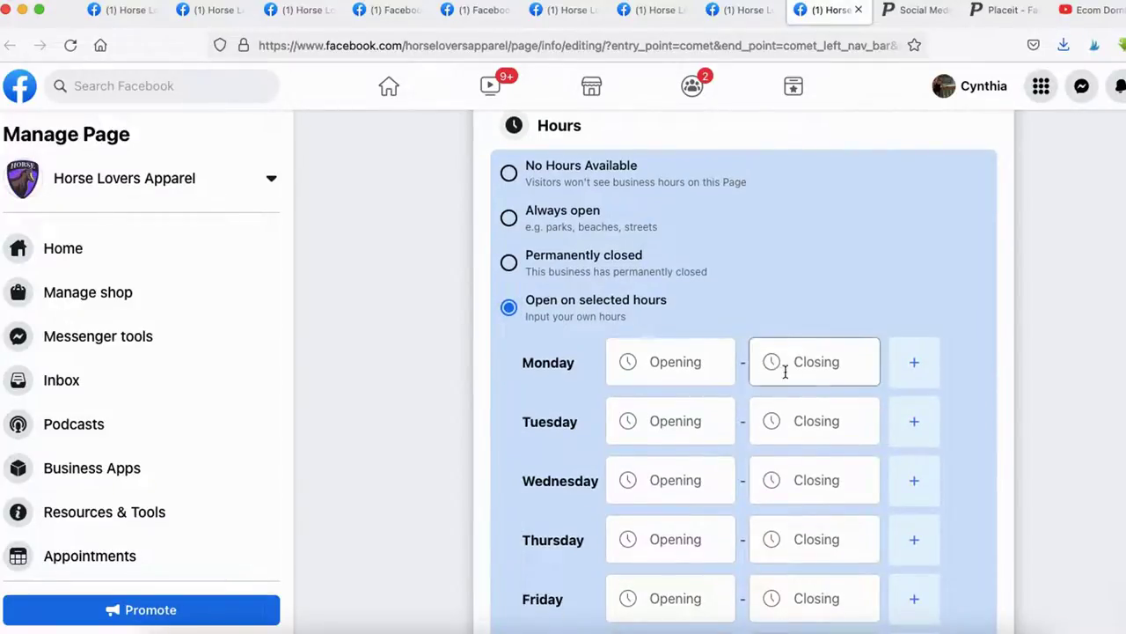
scroll(719, 395, down, 3)
scroll(695, 431, down, 12)
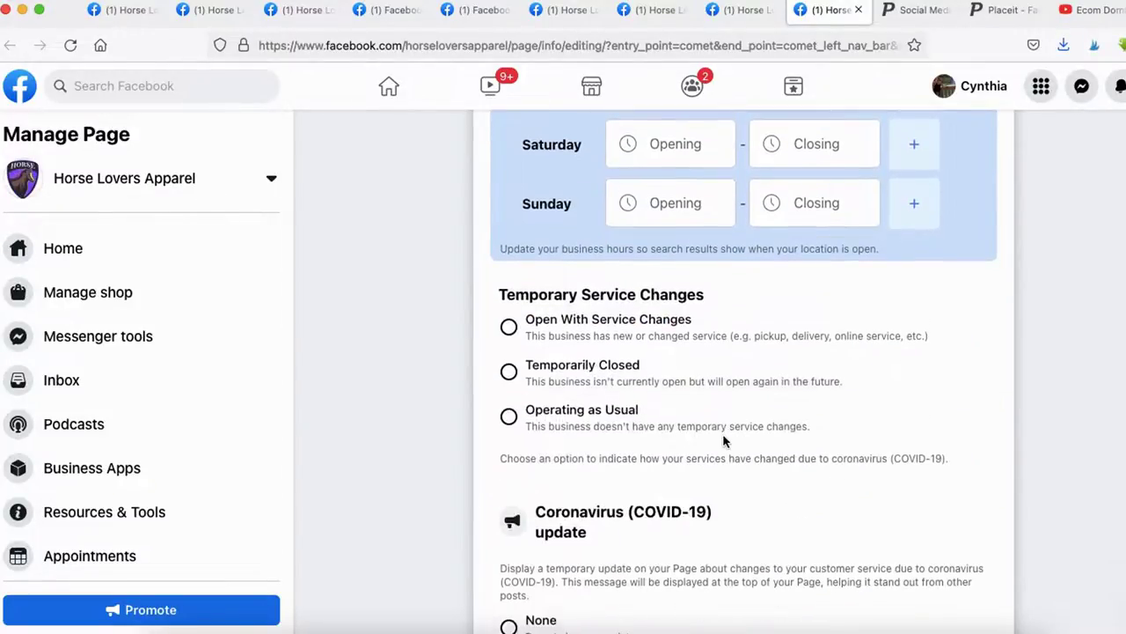
scroll(722, 436, up, 1)
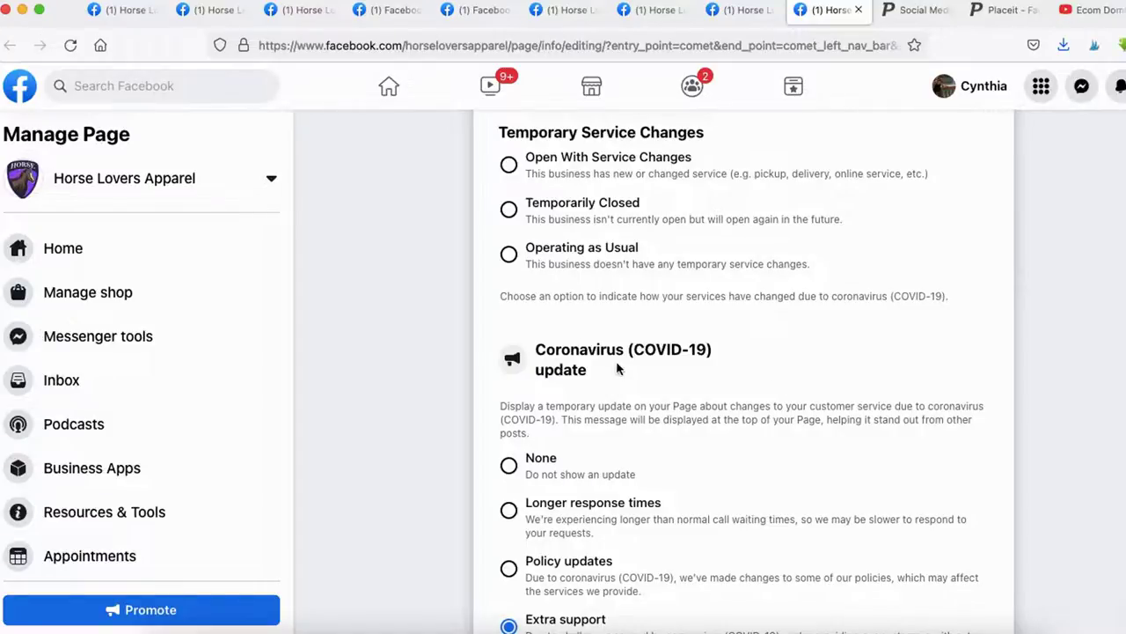
Review the coronavirus (COVID-19) update options and the Destination URL field in Edit Page info
scroll(637, 350, down, 3)
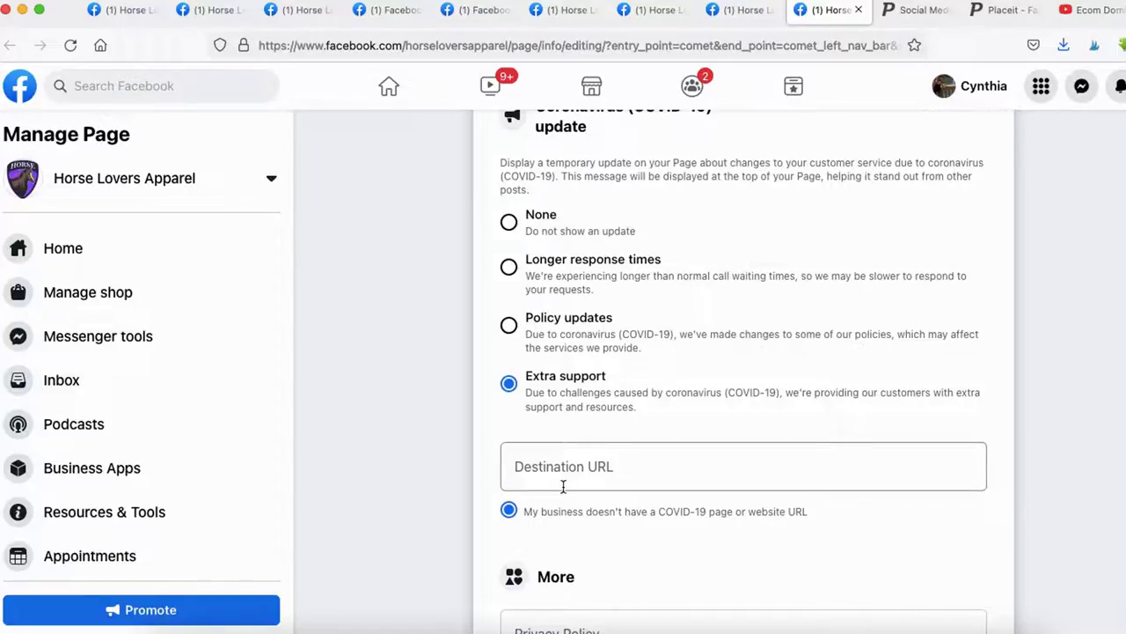
mouse_move(572, 429)
mouse_down()
mouse_move(519, 528)
mouse_move(730, 458)
mouse_move(574, 428)
mouse_up()
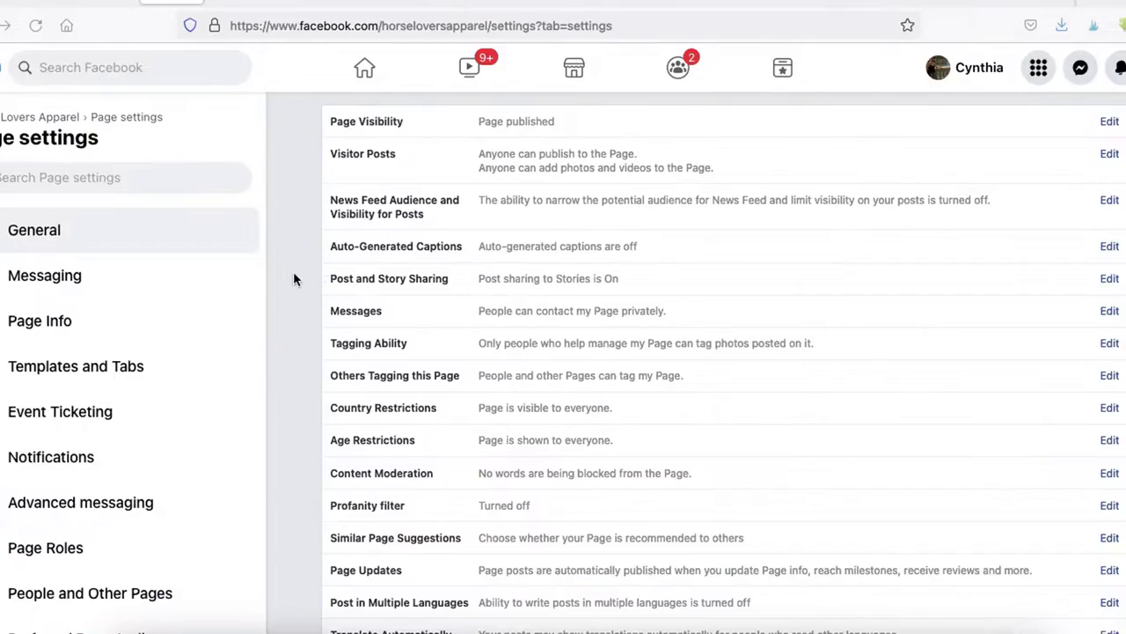
Examine the General page settings, including Page Visibility, Visitor Posts, Tagging Ability and Country Restrictions
mouse_move(0, 188)
mouse_down()
mouse_move(203, 227)
mouse_move(217, 577)
mouse_move(146, 616)
mouse_up()
drag(74, 621, 0, 618)
drag(2, 254, 109, 254)
drag(335, 138, 582, 139)
mouse_move(1086, 137)
mouse_down()
mouse_move(1120, 119)
mouse_move(1092, 107)
mouse_move(1095, 143)
mouse_up()
drag(339, 364, 806, 365)
scroll(448, 352, down, 3)
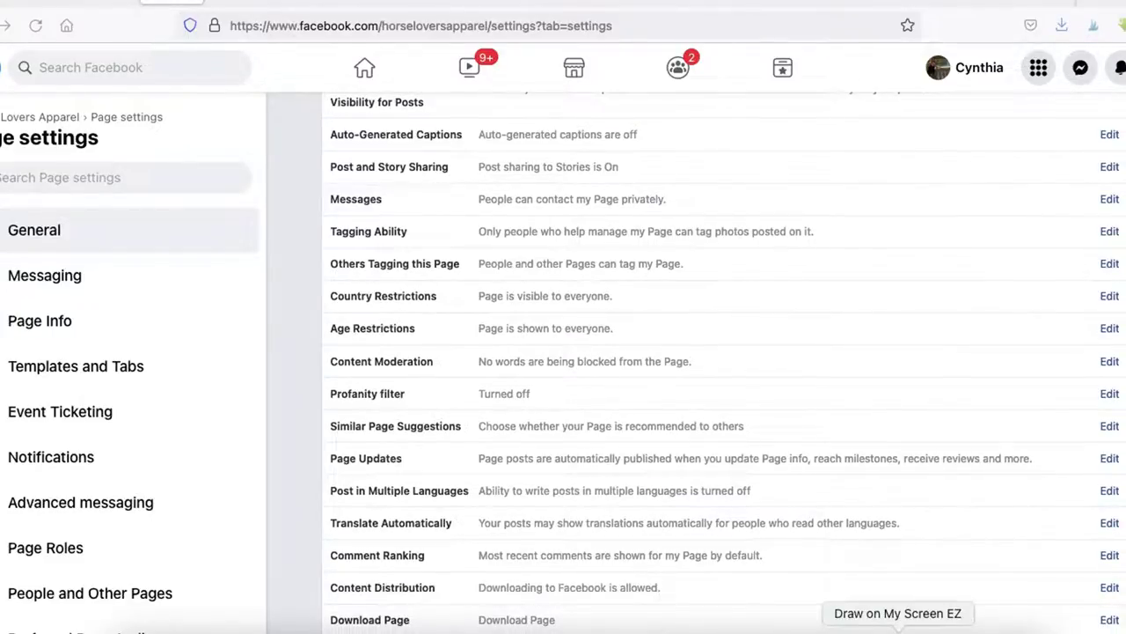
click(852, 619)
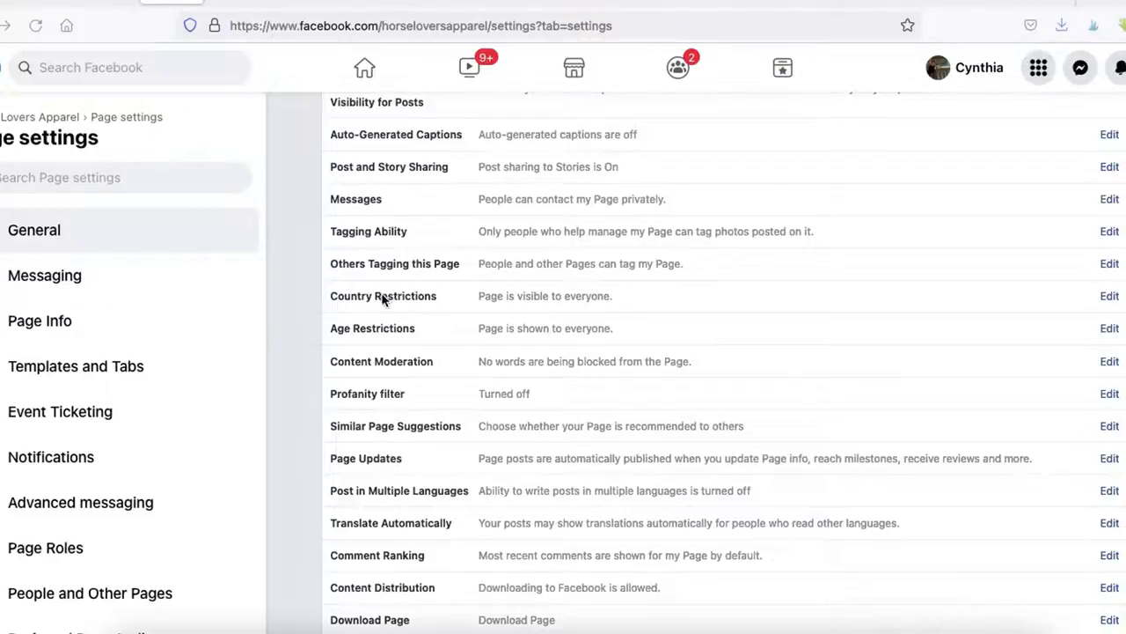
mouse_move(361, 277)
mouse_down()
mouse_move(315, 284)
mouse_move(304, 412)
mouse_move(676, 414)
mouse_move(734, 319)
mouse_move(620, 280)
mouse_move(354, 283)
mouse_up()
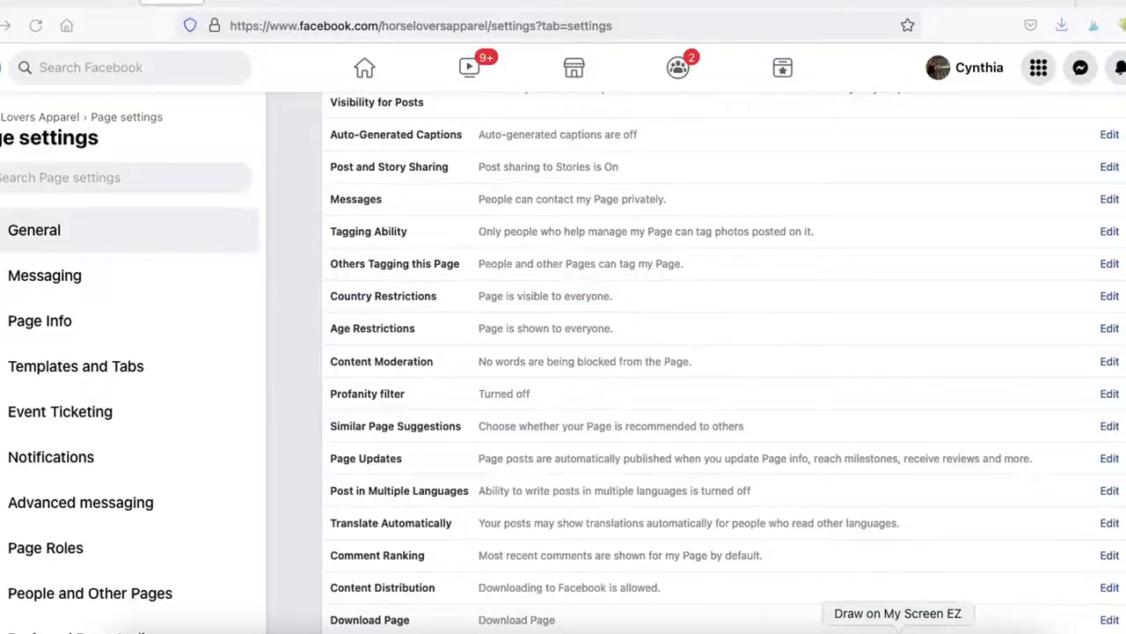
mouse_move(326, 306)
mouse_down()
mouse_move(577, 321)
mouse_move(554, 275)
mouse_move(315, 282)
mouse_move(331, 308)
mouse_up()
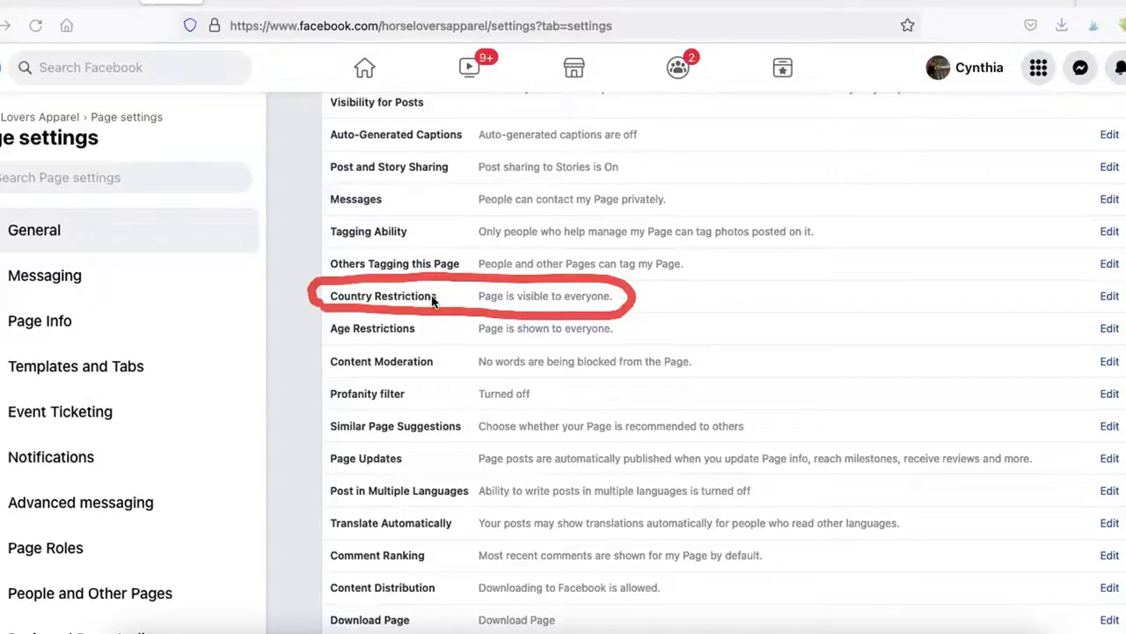
Set Country Restrictions to only show the page to viewers in United States and save the change
click(1110, 296)
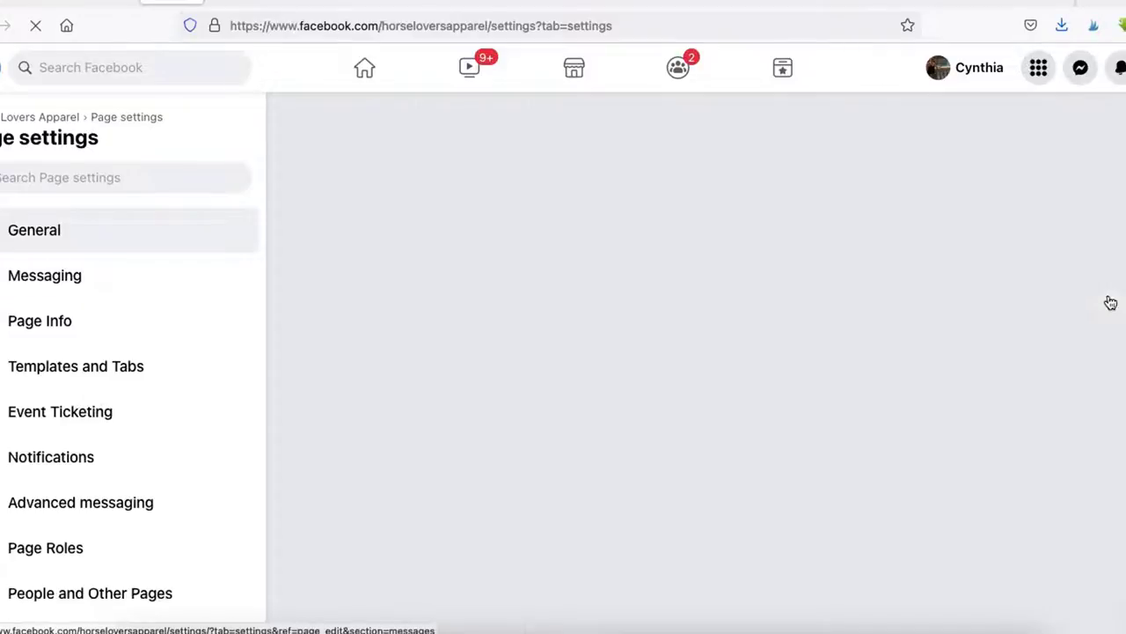
scroll(555, 364, down, 1)
click(522, 342)
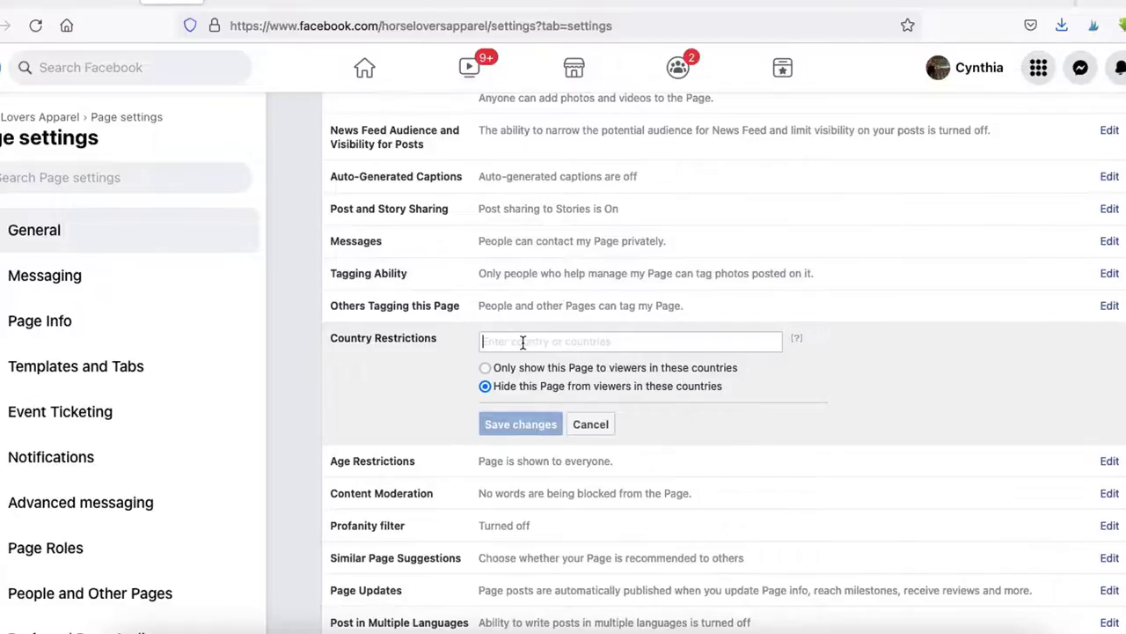
text(united)
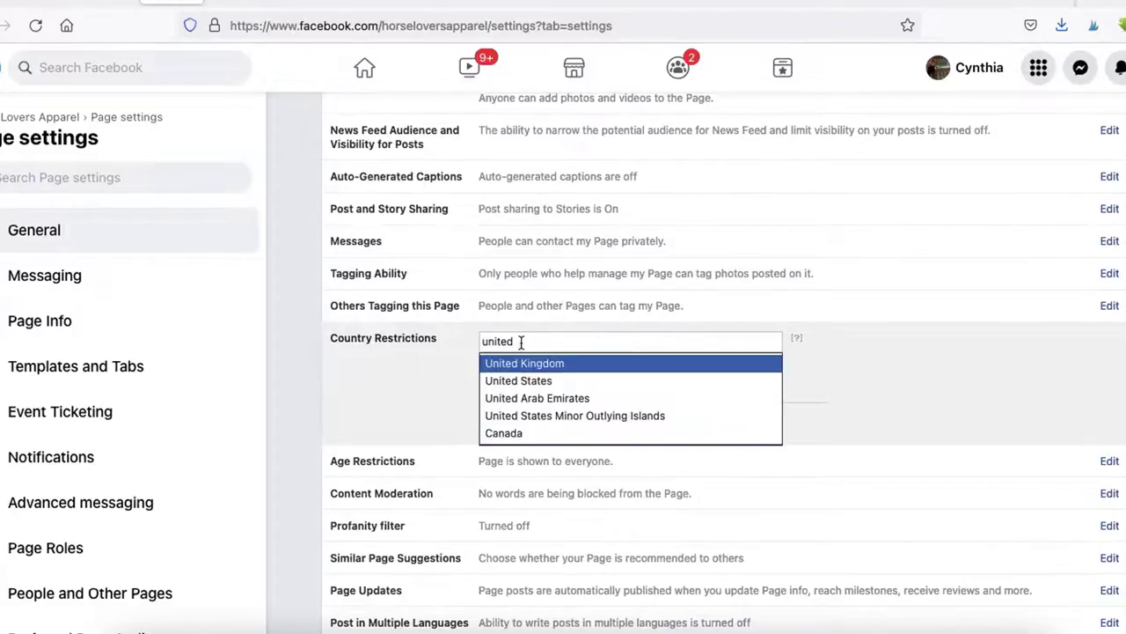
click(507, 380)
click(485, 388)
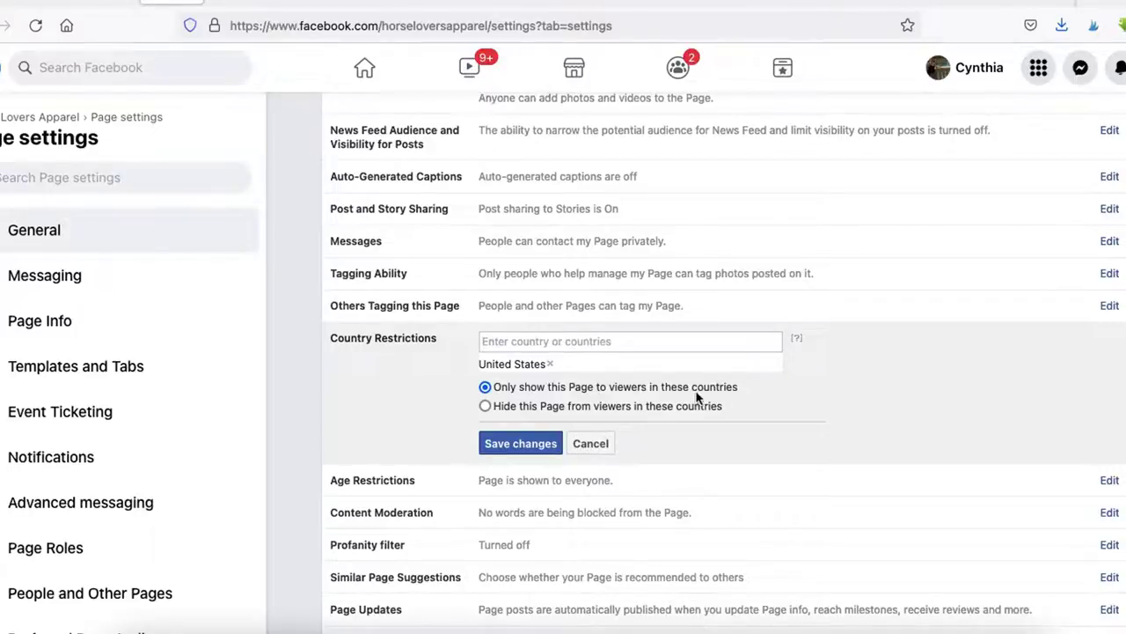
click(528, 440)
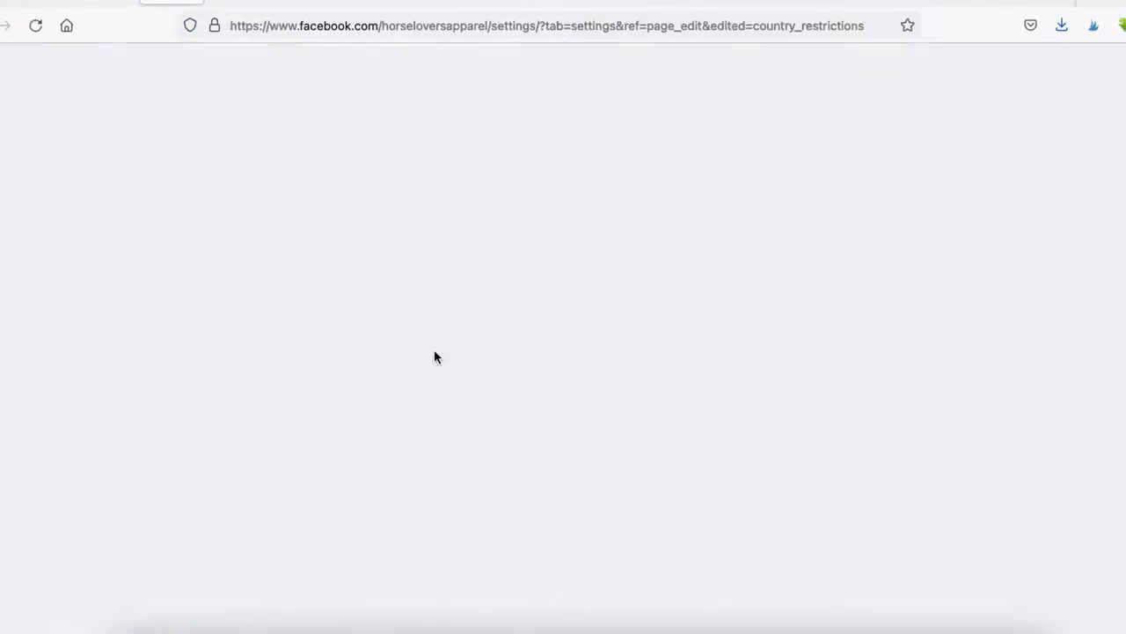
scroll(444, 369, down, 1)
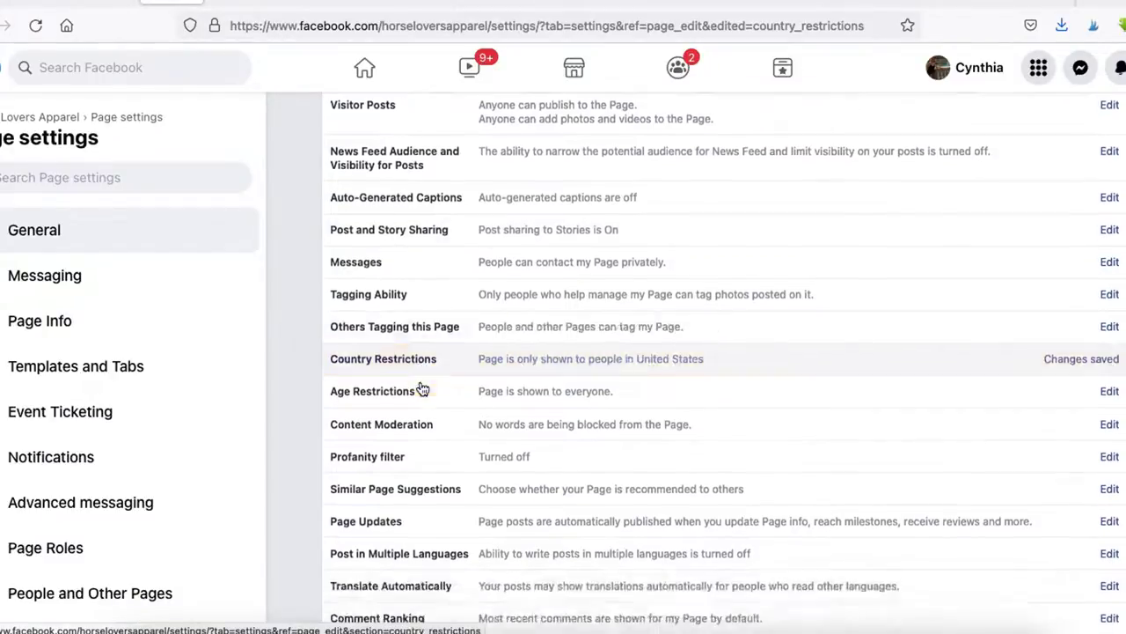
Open Age Restrictions for editing and review the available age options without changing the selection
scroll(422, 390, down, 3)
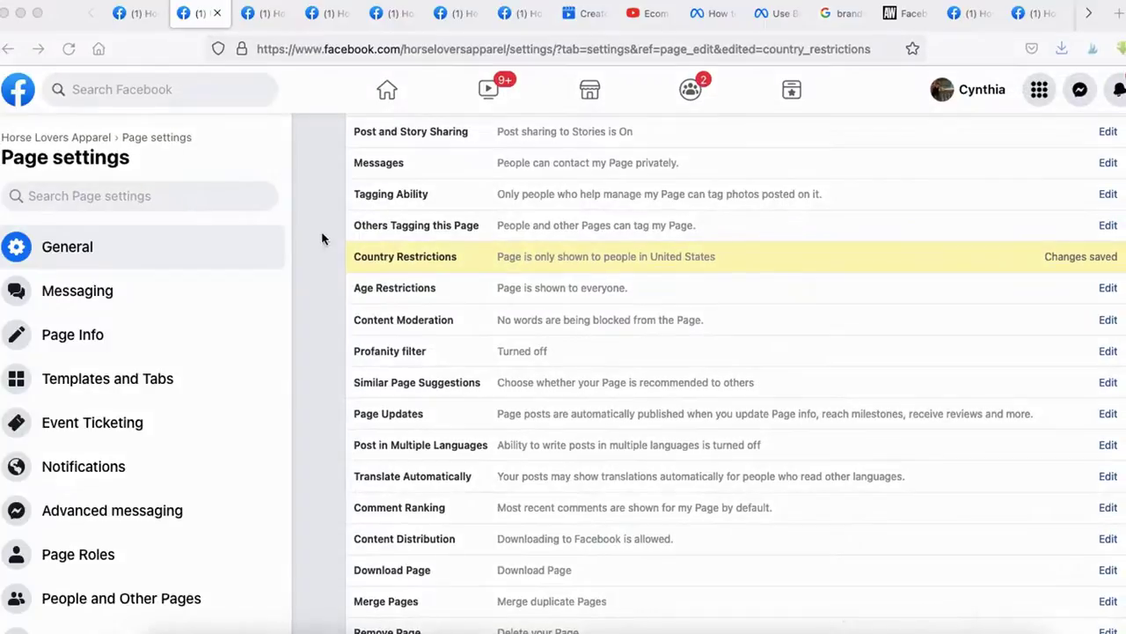
mouse_move(340, 249)
mouse_down()
mouse_move(283, 275)
mouse_move(475, 297)
mouse_up()
mouse_move(539, 319)
mouse_down()
mouse_move(660, 295)
mouse_move(466, 271)
mouse_move(369, 272)
mouse_up()
click(1107, 288)
click(556, 296)
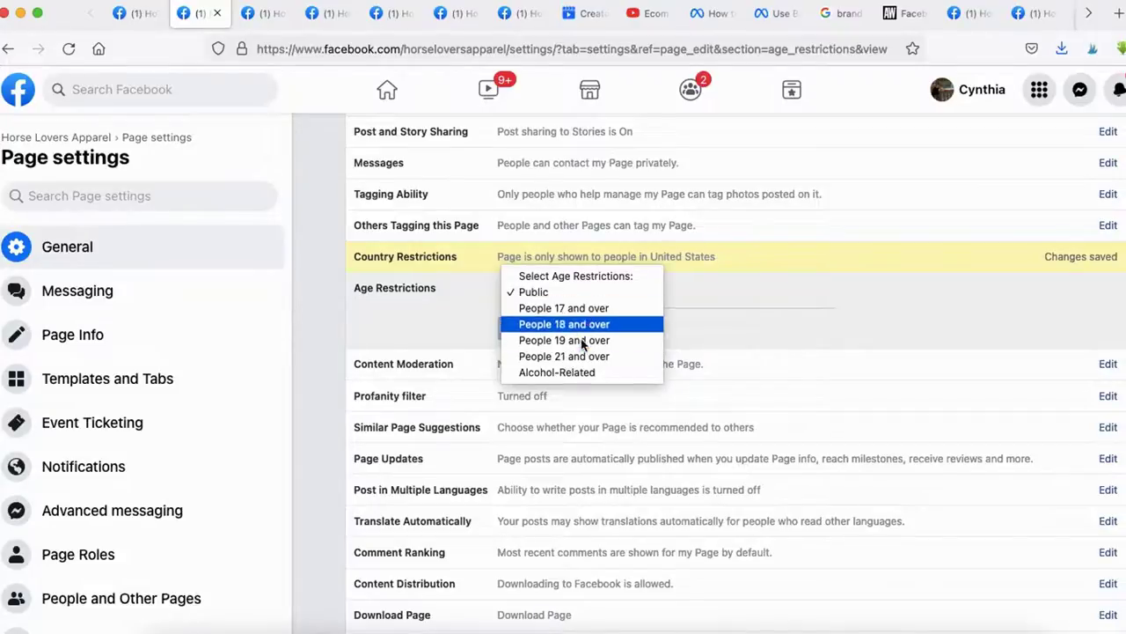
click(727, 317)
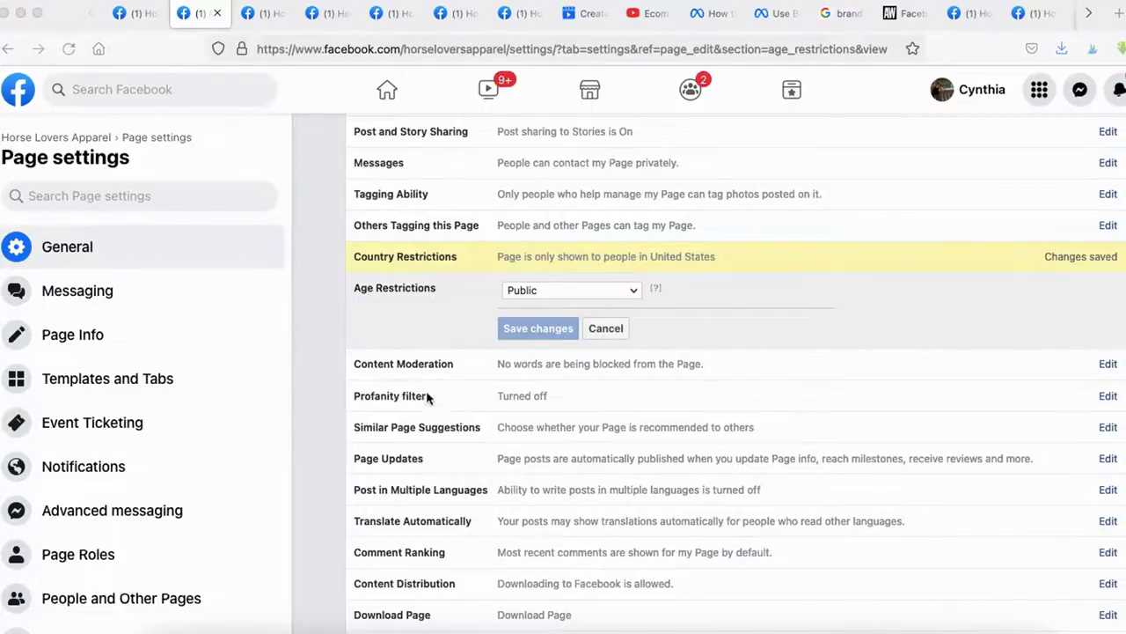
Add the word "stupid" to the Content Moderation block list and save it
scroll(414, 395, down, 1)
mouse_move(342, 303)
mouse_down()
mouse_move(539, 356)
mouse_move(753, 332)
mouse_move(363, 295)
mouse_up()
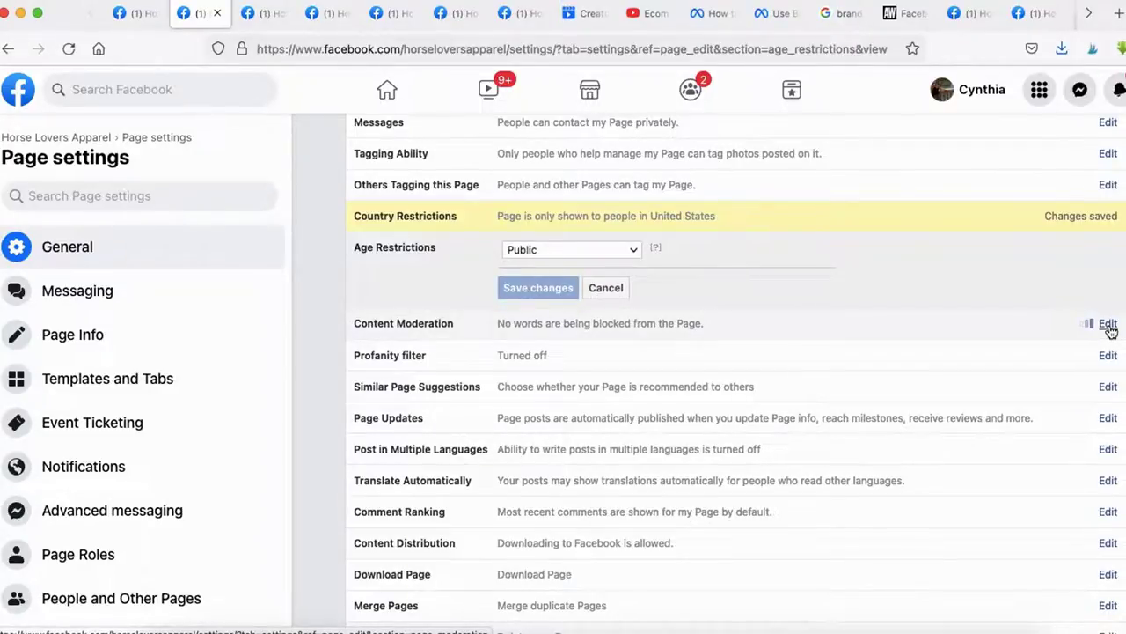
click(1108, 324)
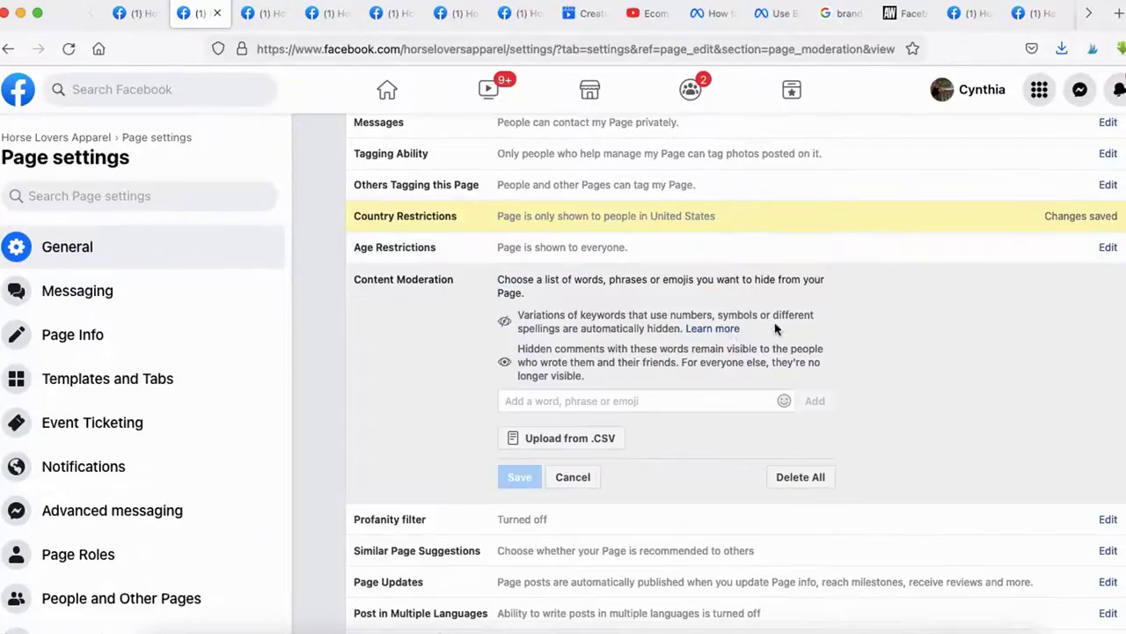
click(561, 400)
text(stupid)
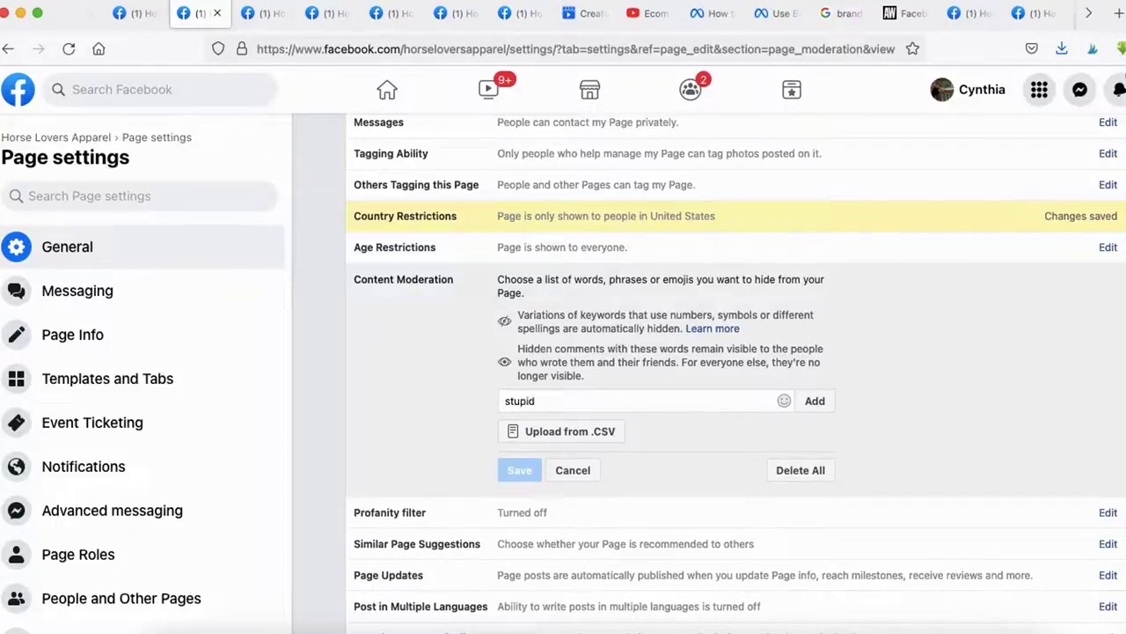
click(811, 400)
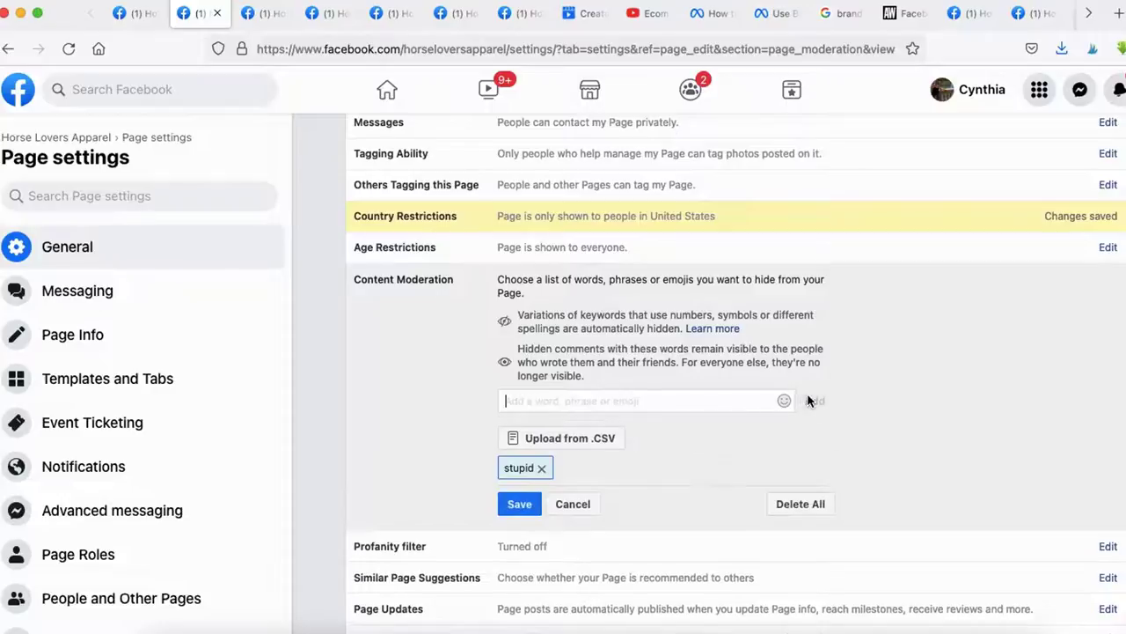
click(518, 509)
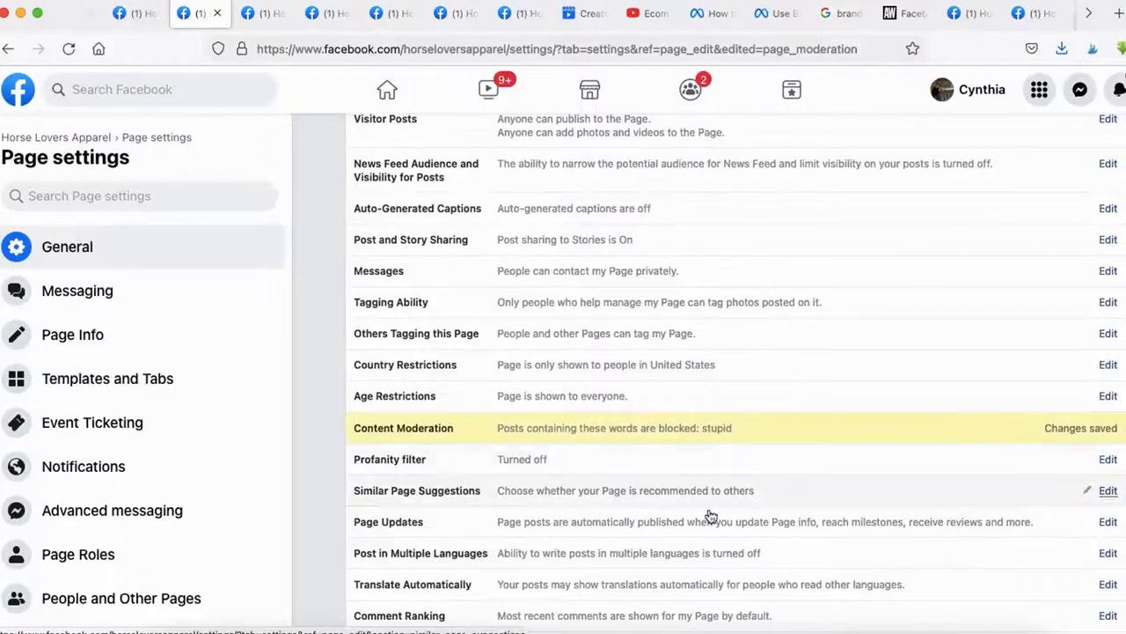
Turn on the page's profanity filter and save the change
mouse_move(394, 453)
mouse_down()
mouse_move(480, 497)
mouse_move(401, 440)
mouse_up()
click(1106, 460)
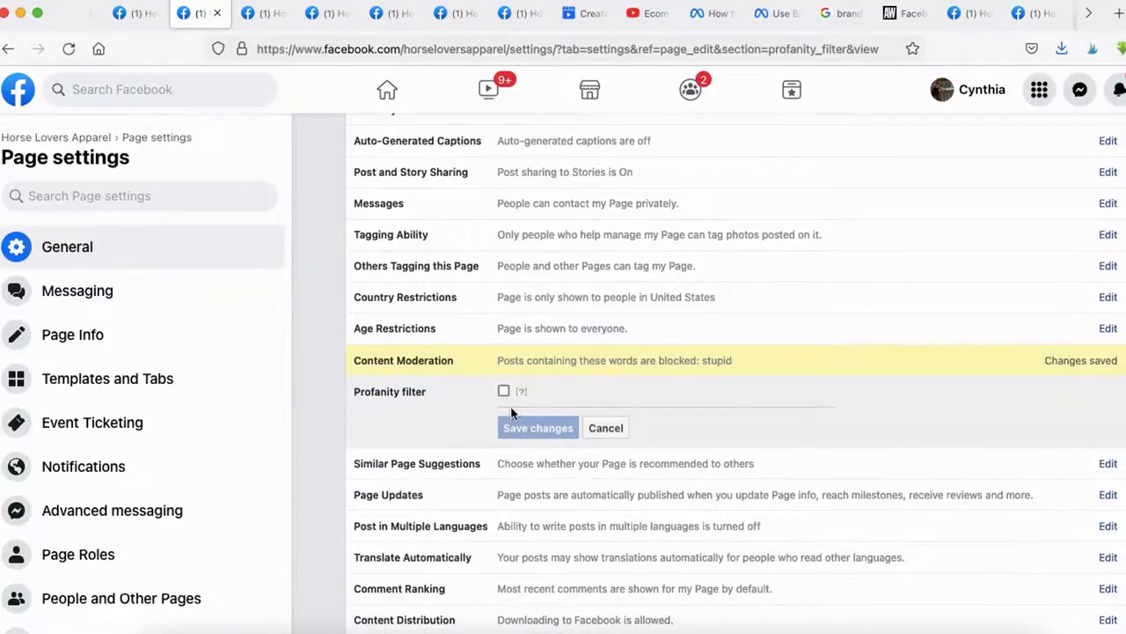
click(504, 392)
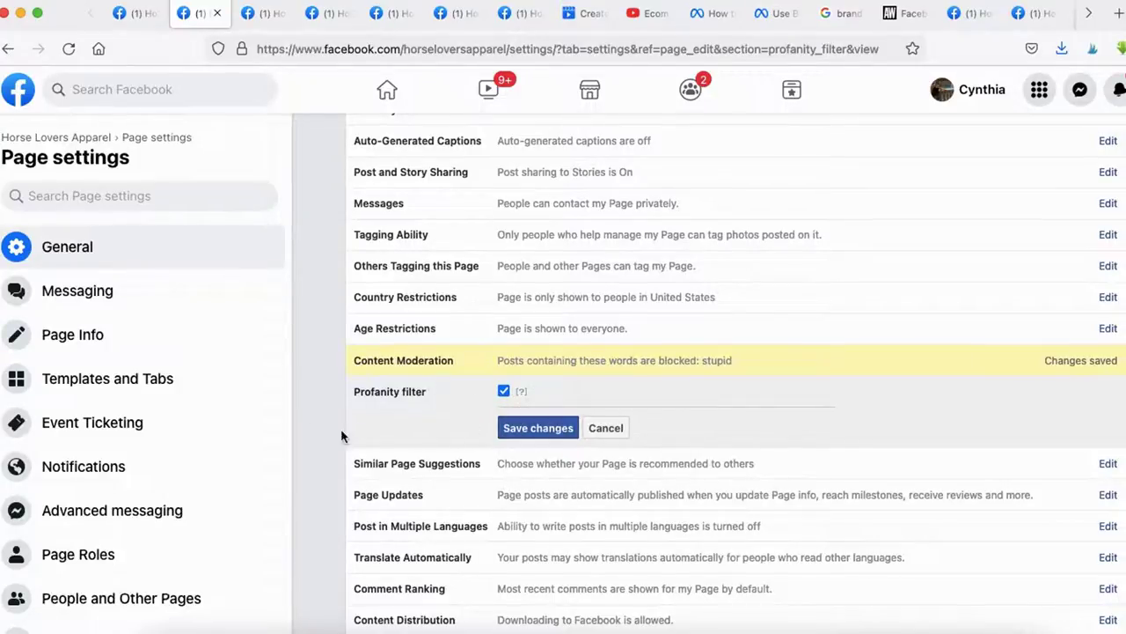
click(538, 427)
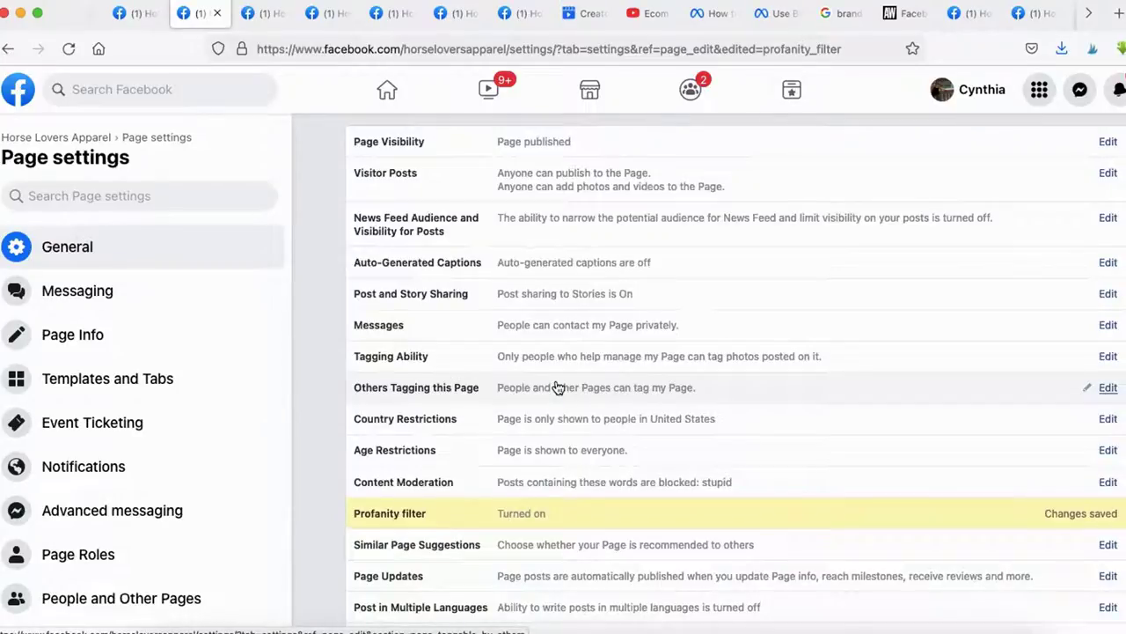
scroll(557, 387, down, 2)
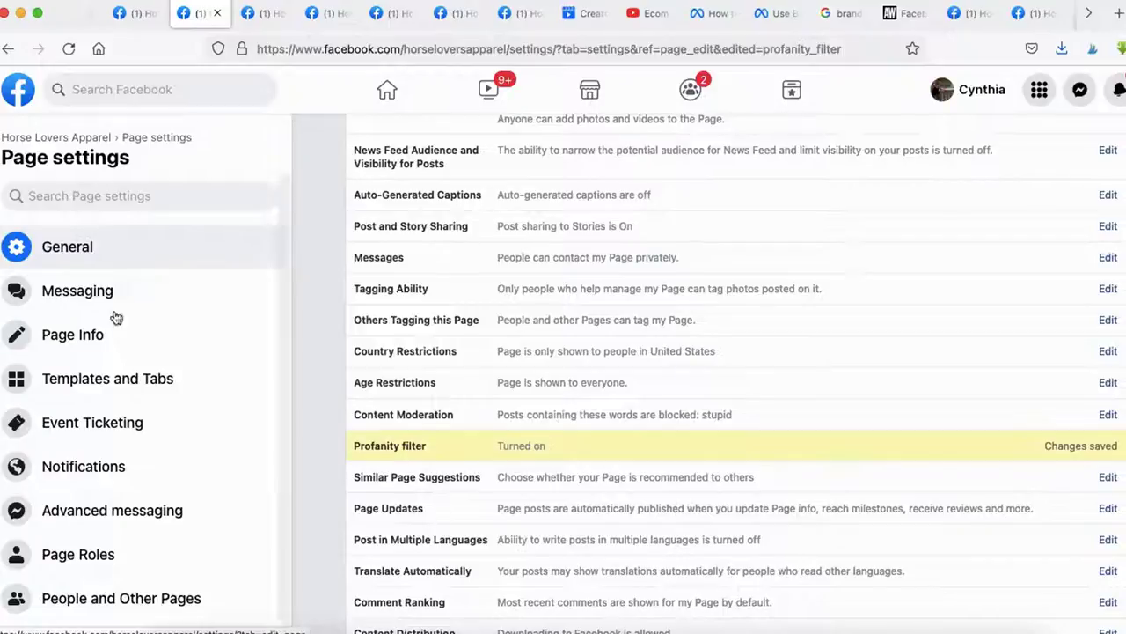
Look over the Messaging, Advanced messaging, Page Info and Templates and Tabs sections listed in the page settings
mouse_move(15, 320)
mouse_down()
mouse_move(91, 310)
mouse_move(9, 303)
mouse_move(93, 309)
mouse_up()
mouse_move(72, 487)
mouse_down()
mouse_move(243, 496)
mouse_move(5, 523)
mouse_move(103, 491)
mouse_up()
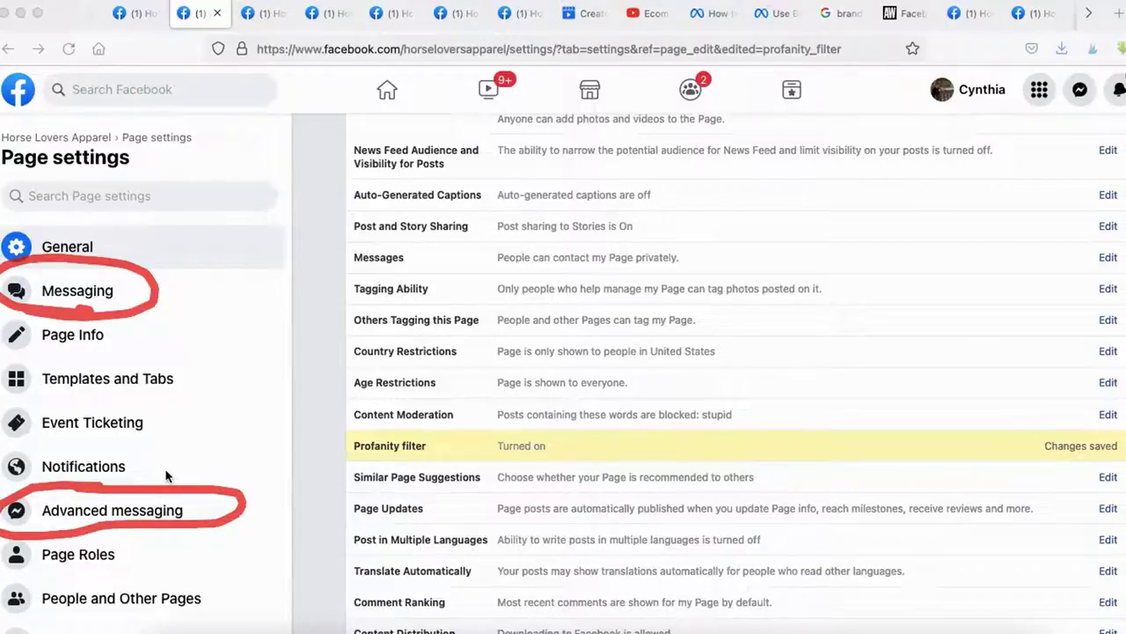
key(Escape)
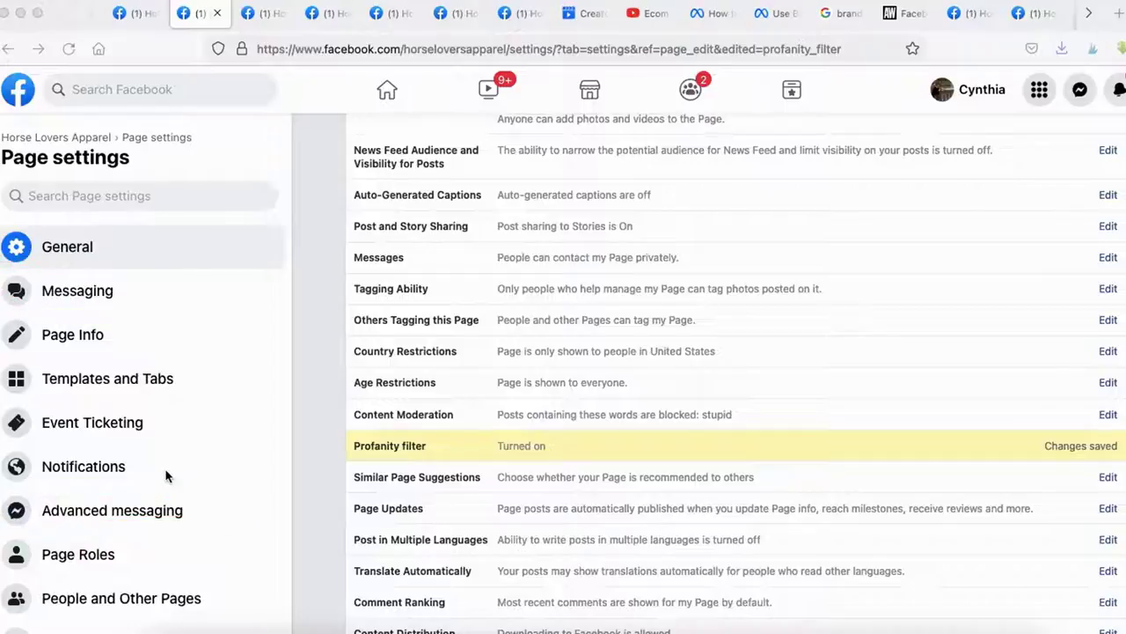
mouse_move(20, 350)
mouse_down()
mouse_move(81, 352)
mouse_move(49, 308)
mouse_move(2, 315)
mouse_up()
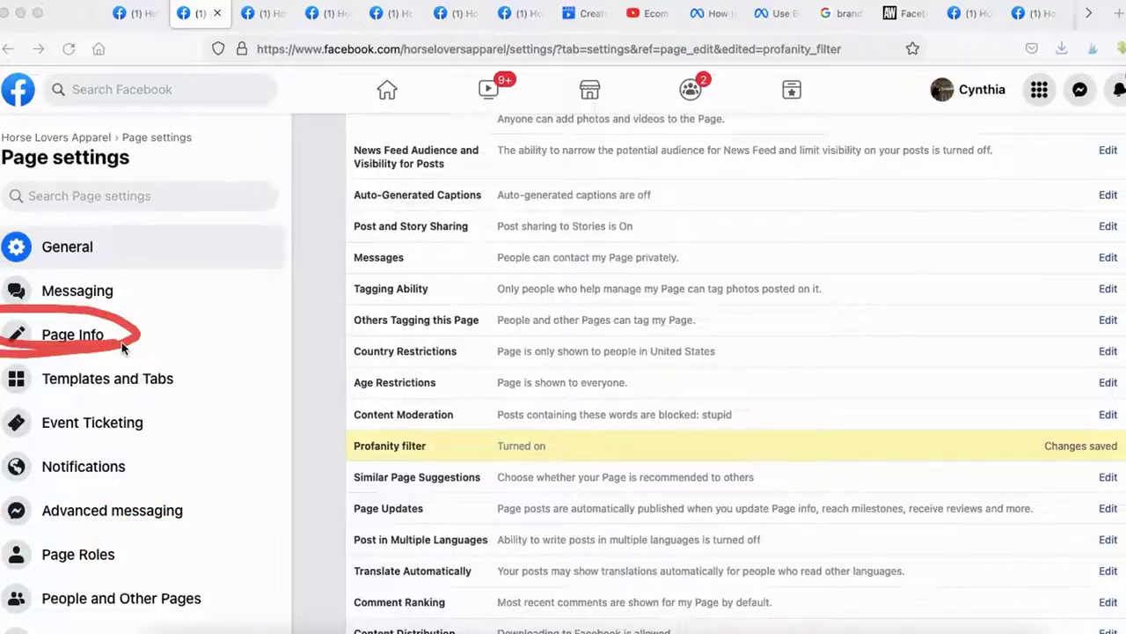
key(Escape)
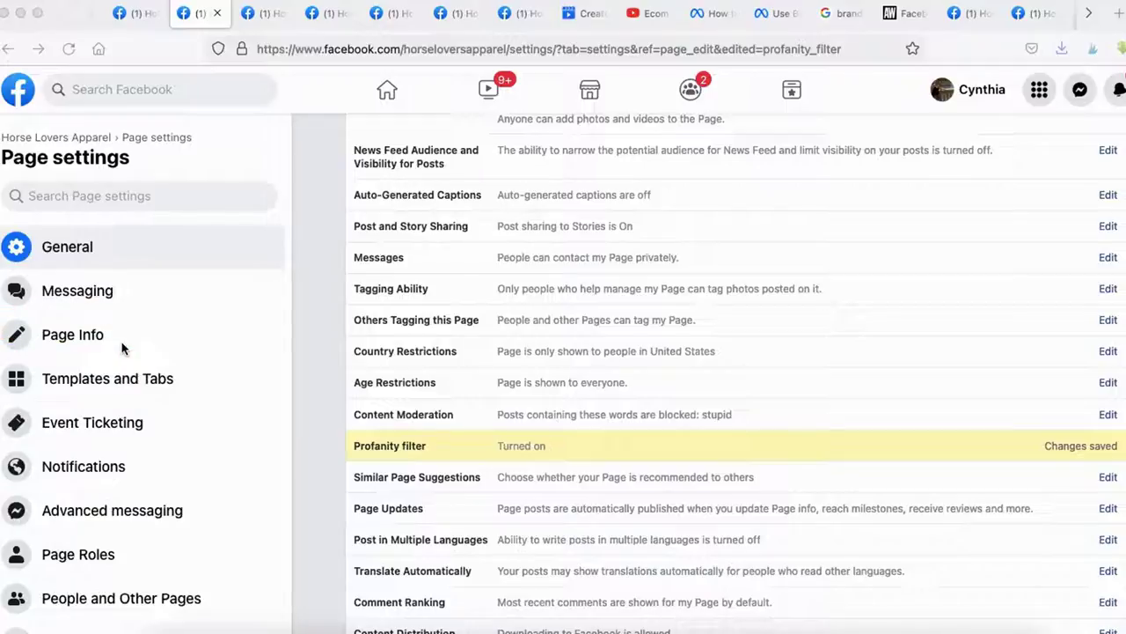
mouse_move(27, 403)
mouse_down()
mouse_move(211, 359)
mouse_move(3, 350)
mouse_move(79, 400)
mouse_up()
key(Escape)
Open the Templates and Tabs settings and review the available page templates, closing the list without choosing one
click(264, 13)
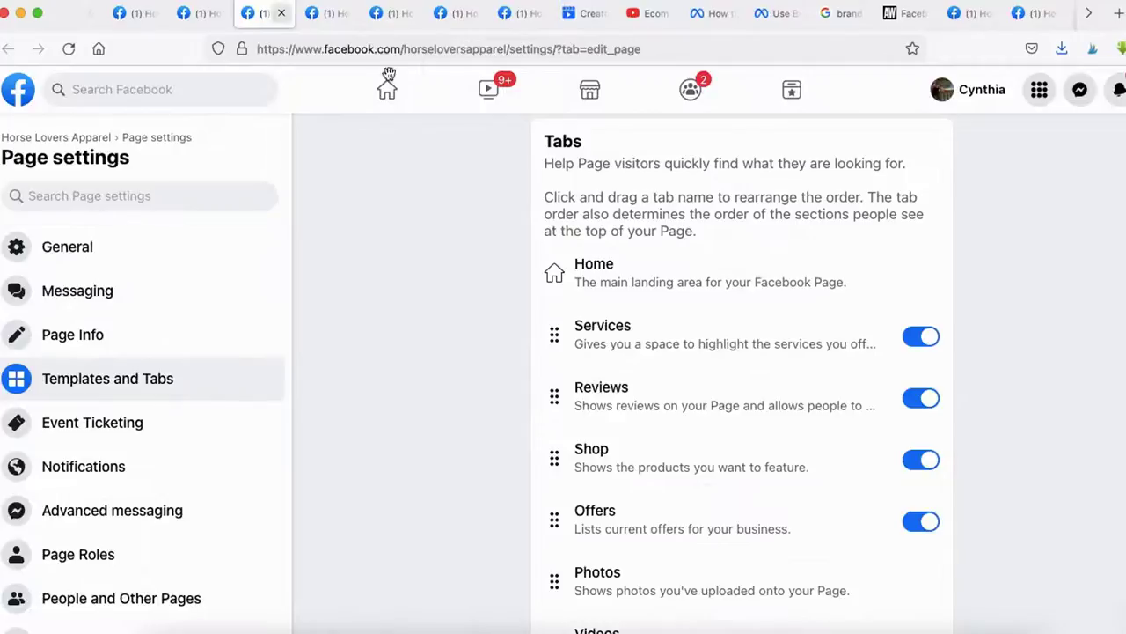
scroll(466, 308, up, 2)
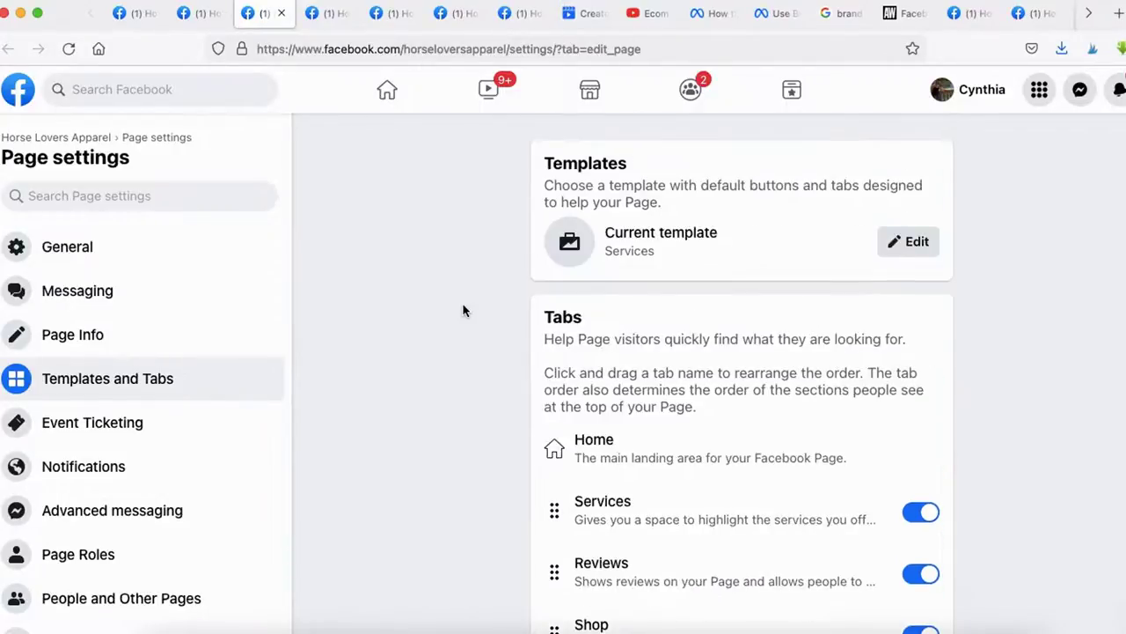
click(913, 243)
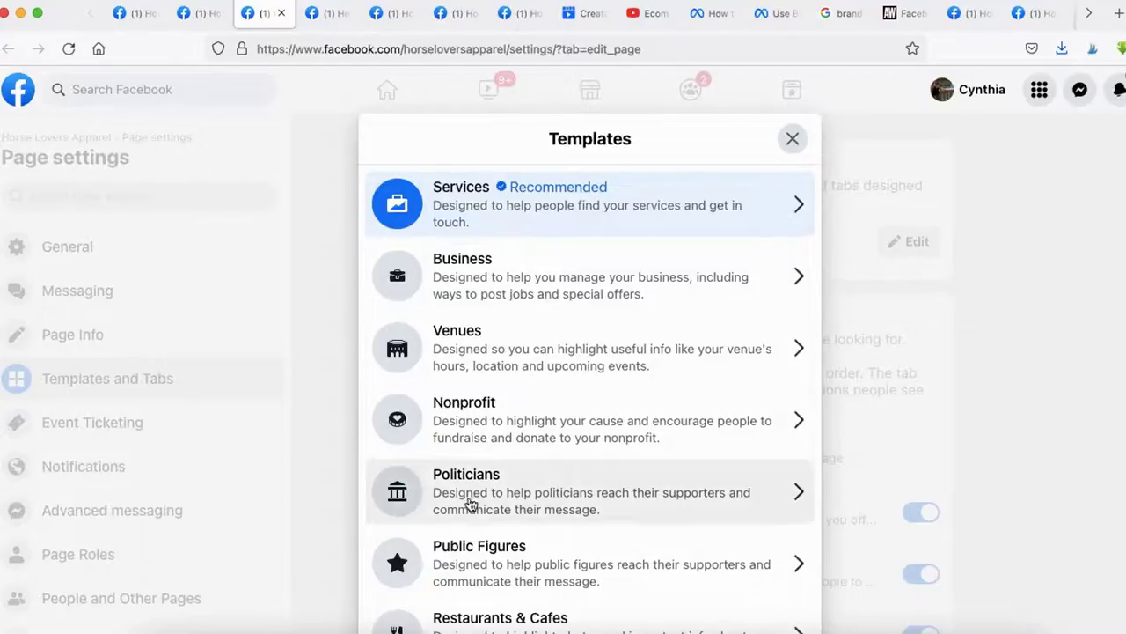
scroll(493, 354, down, 3)
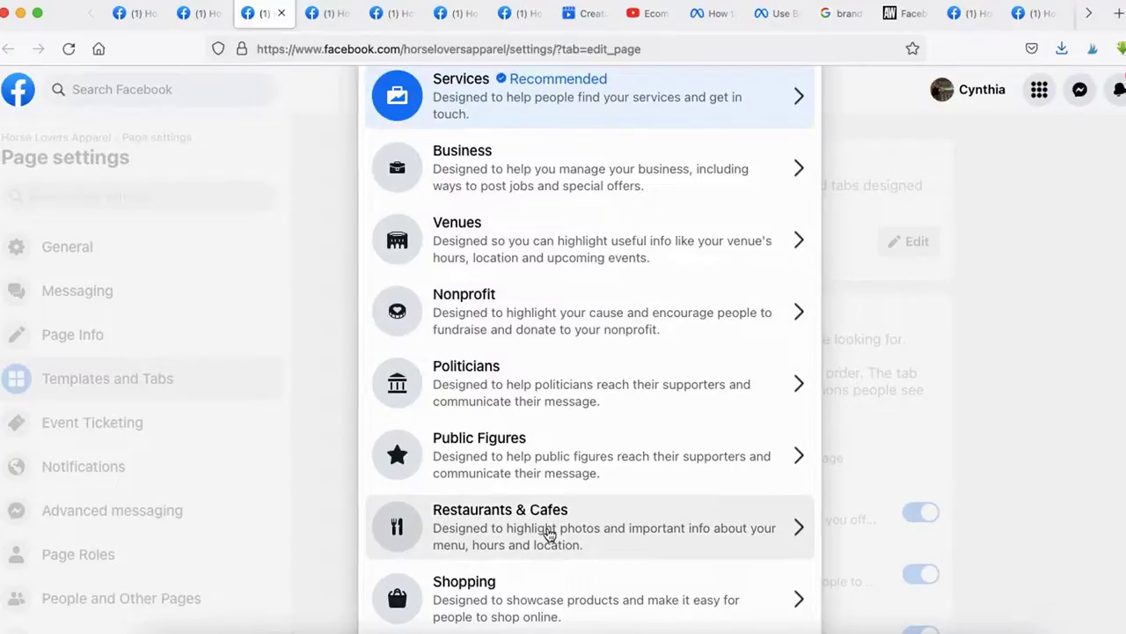
scroll(528, 531, down, 5)
scroll(478, 346, up, 4)
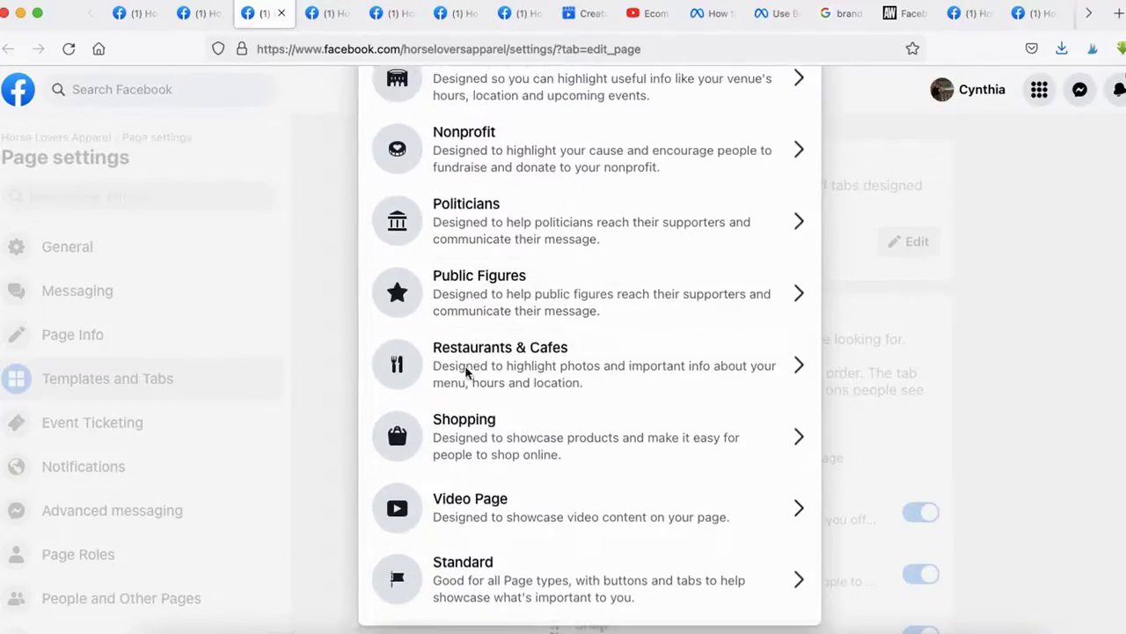
click(968, 323)
Review the list of page tabs in Templates and Tabs and compare it with the tabs on the page's home view
scroll(831, 328, down, 3)
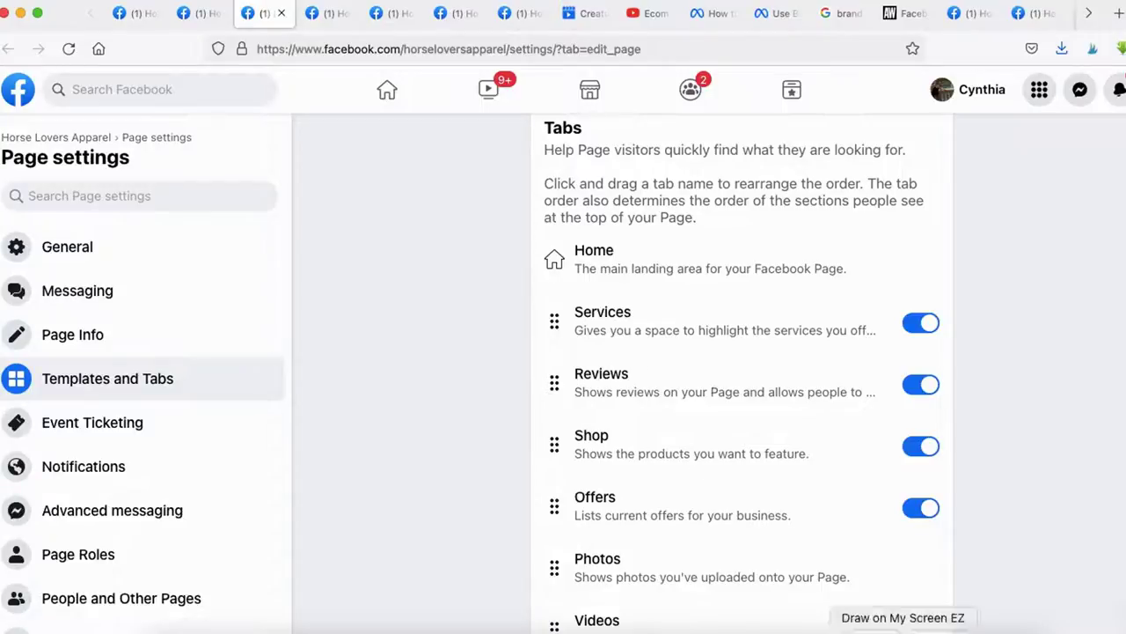
click(139, 21)
scroll(387, 370, down, 1)
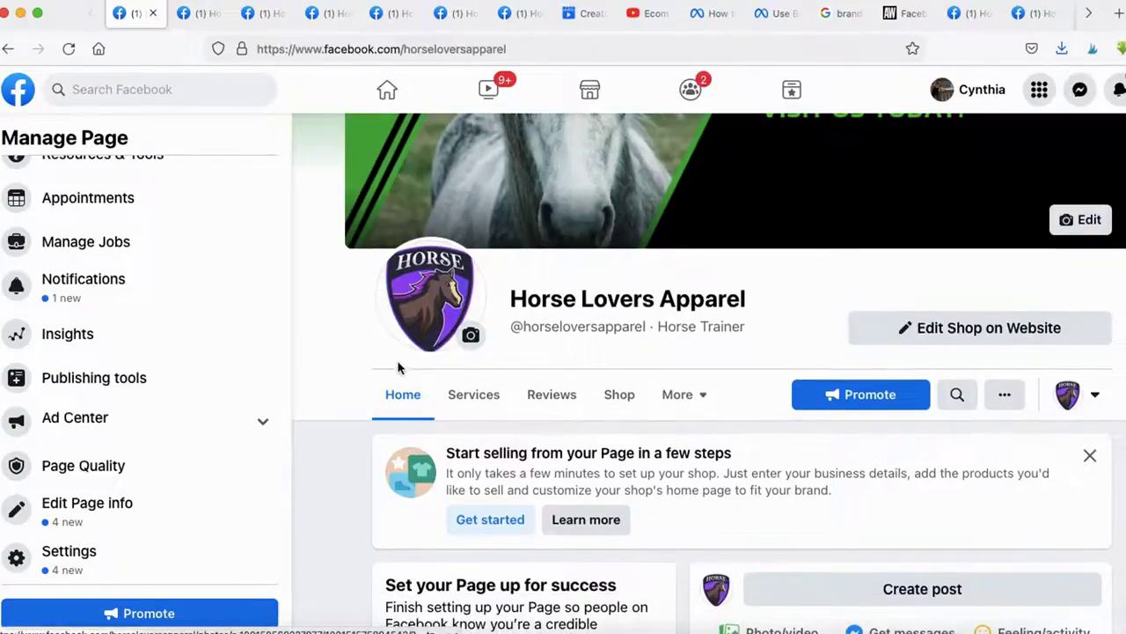
Compare the Services, Reviews and Shop tabs on the page's home view with the tab order in Templates and Tabs
mouse_move(363, 374)
mouse_down()
mouse_move(417, 432)
mouse_move(447, 369)
mouse_move(420, 349)
mouse_move(431, 398)
mouse_move(567, 433)
mouse_move(647, 377)
mouse_move(486, 364)
mouse_up()
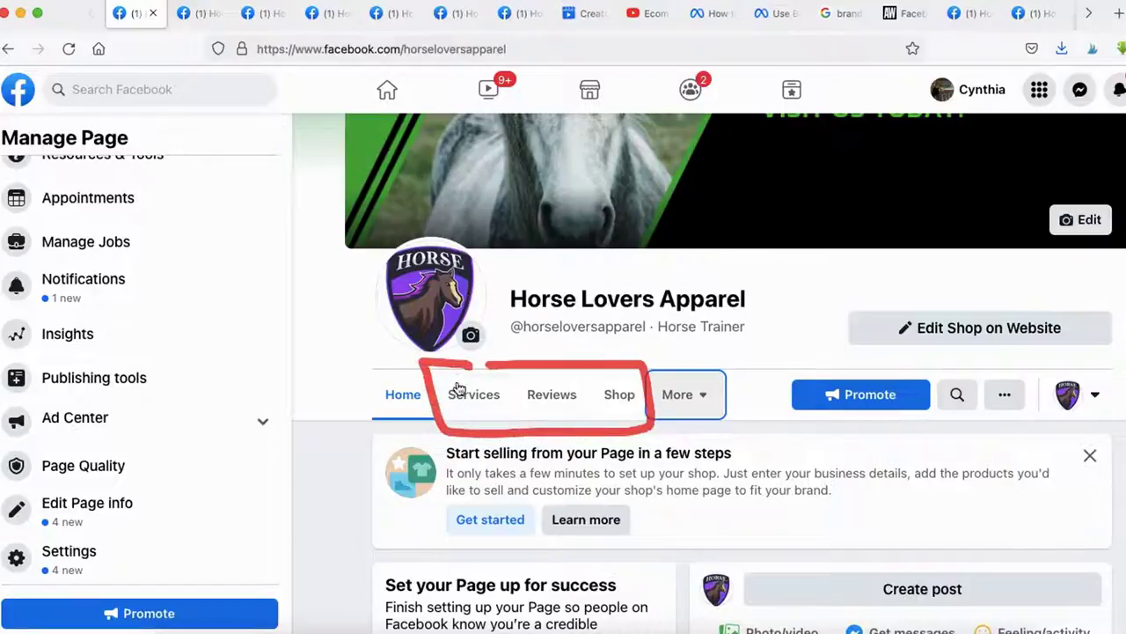
click(684, 397)
click(557, 425)
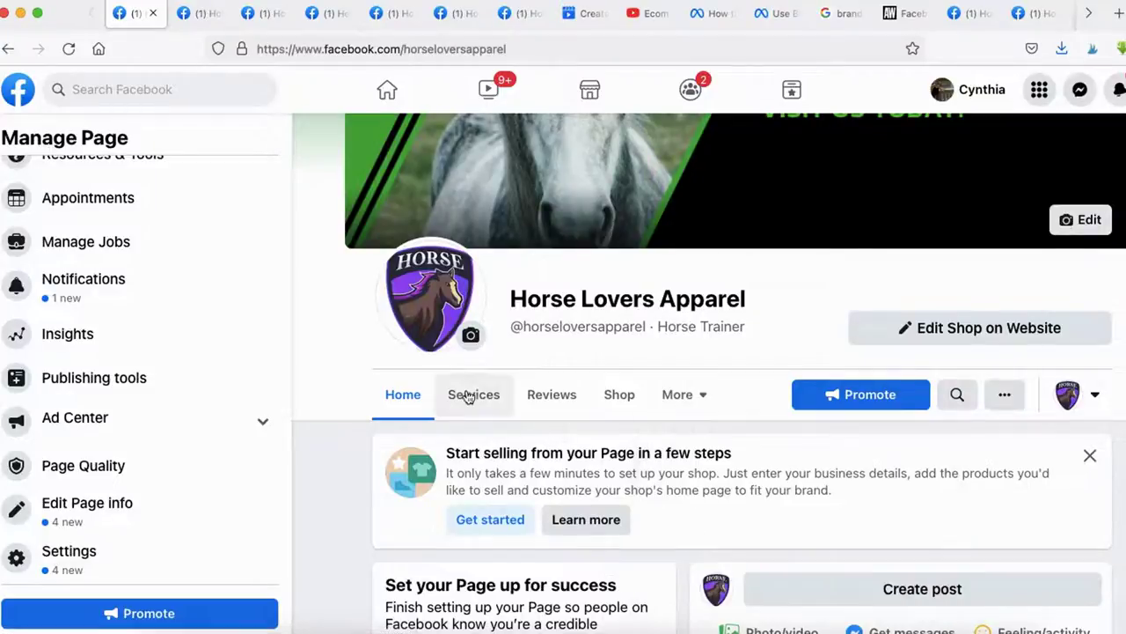
mouse_move(453, 370)
mouse_down()
mouse_move(420, 374)
mouse_move(670, 430)
mouse_move(641, 381)
mouse_move(452, 379)
mouse_up()
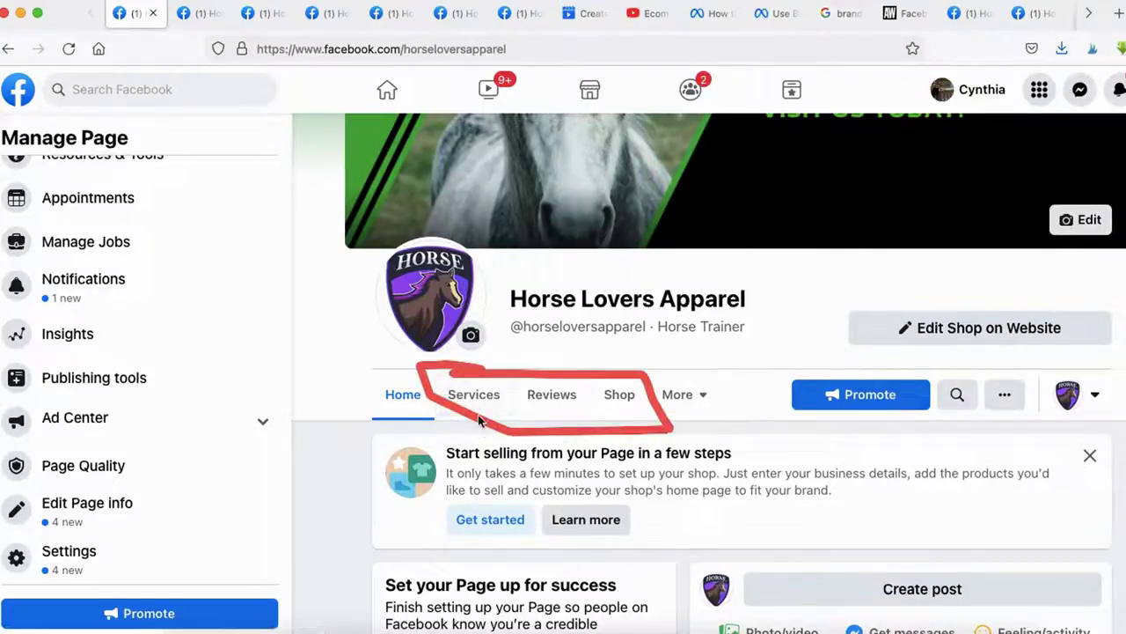
click(268, 18)
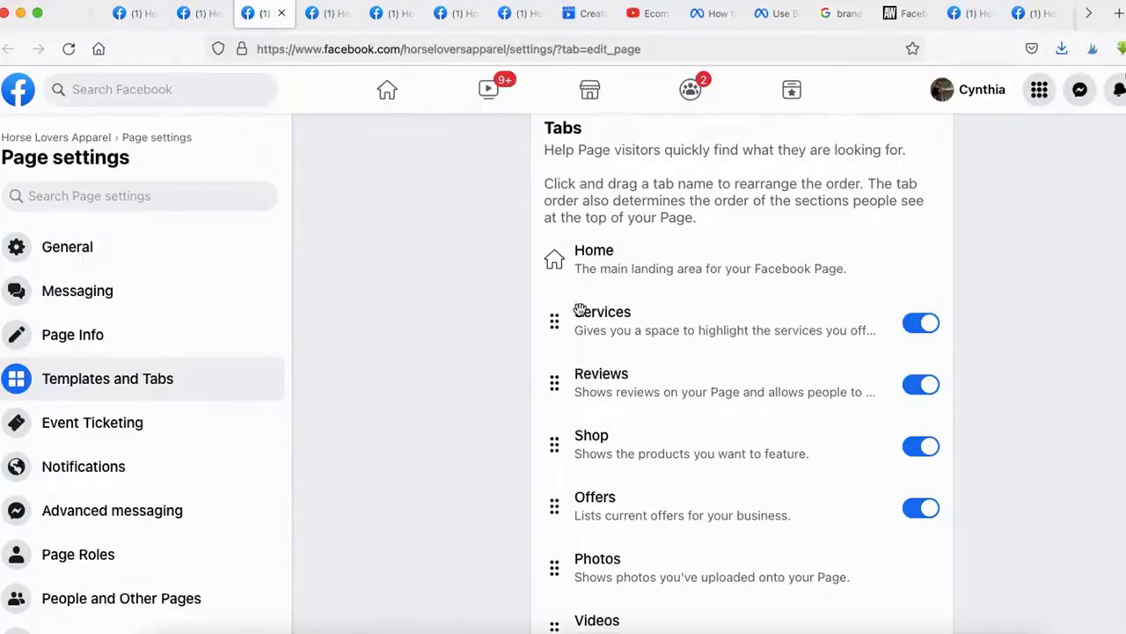
mouse_move(569, 288)
mouse_down()
mouse_move(519, 333)
mouse_move(539, 471)
mouse_move(883, 483)
mouse_move(992, 368)
mouse_move(634, 288)
mouse_move(565, 287)
mouse_up()
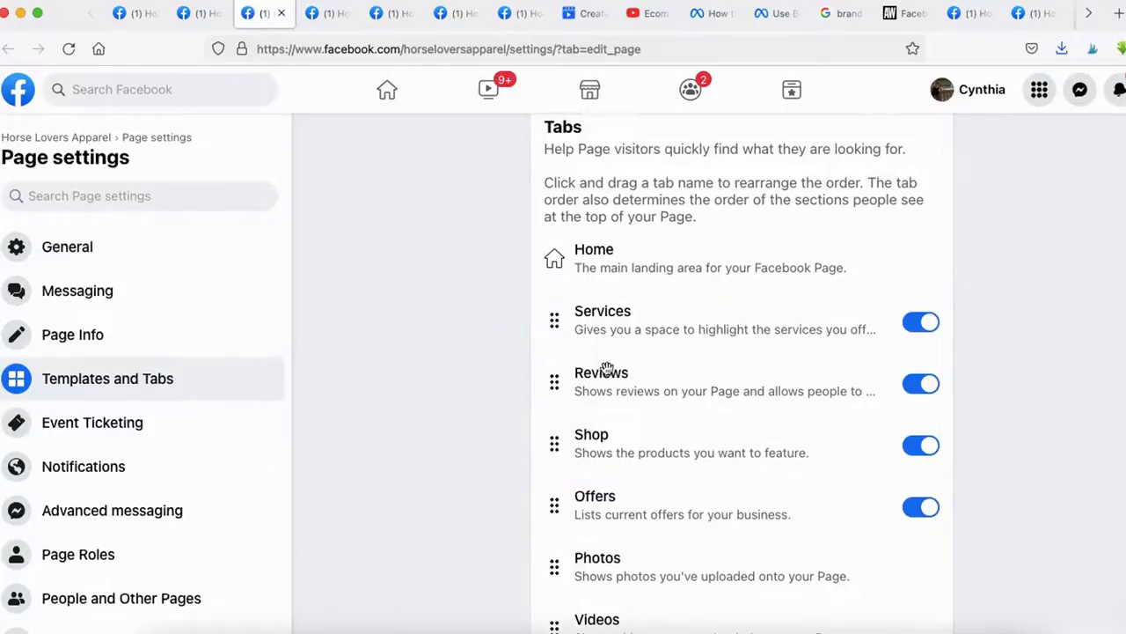
scroll(528, 356, down, 5)
mouse_move(548, 185)
mouse_down()
mouse_move(513, 360)
mouse_move(536, 573)
mouse_move(553, 611)
mouse_up()
Review the additional tabs under More on the page's home view, alongside the Services, Reviews and Shop tabs
click(132, 14)
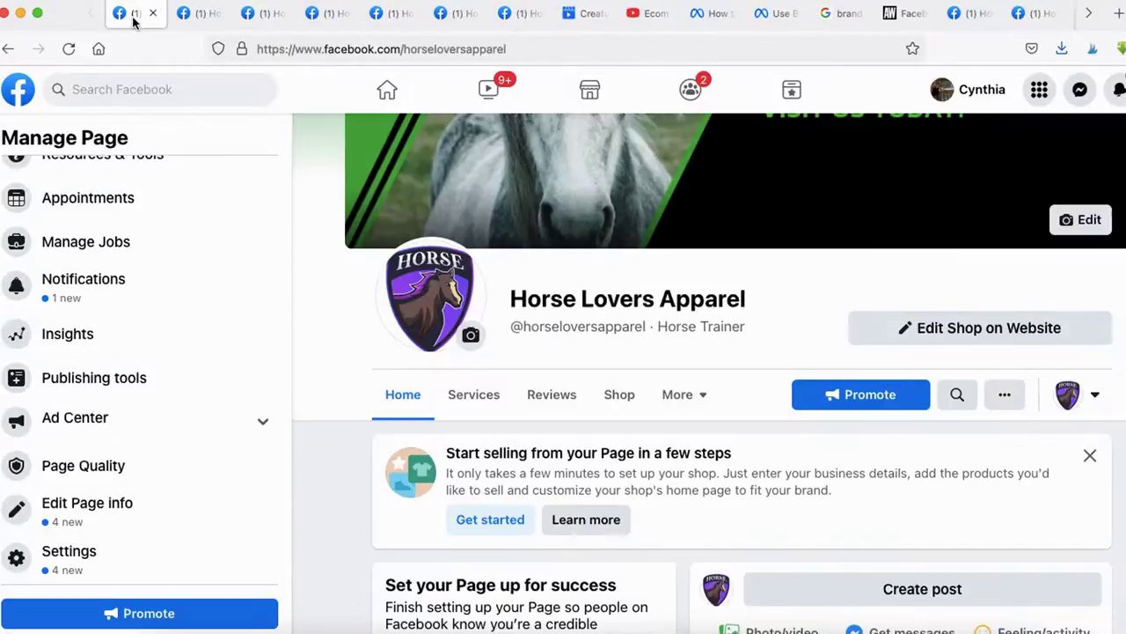
mouse_move(710, 364)
mouse_down()
mouse_move(671, 432)
mouse_move(707, 364)
mouse_up()
click(683, 395)
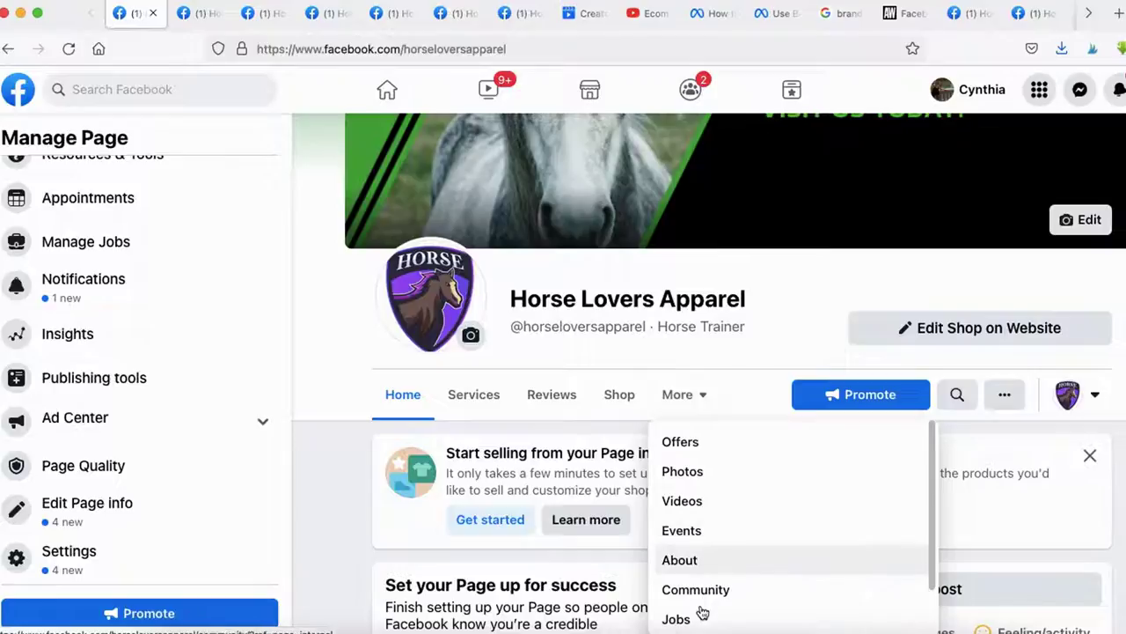
key(Escape)
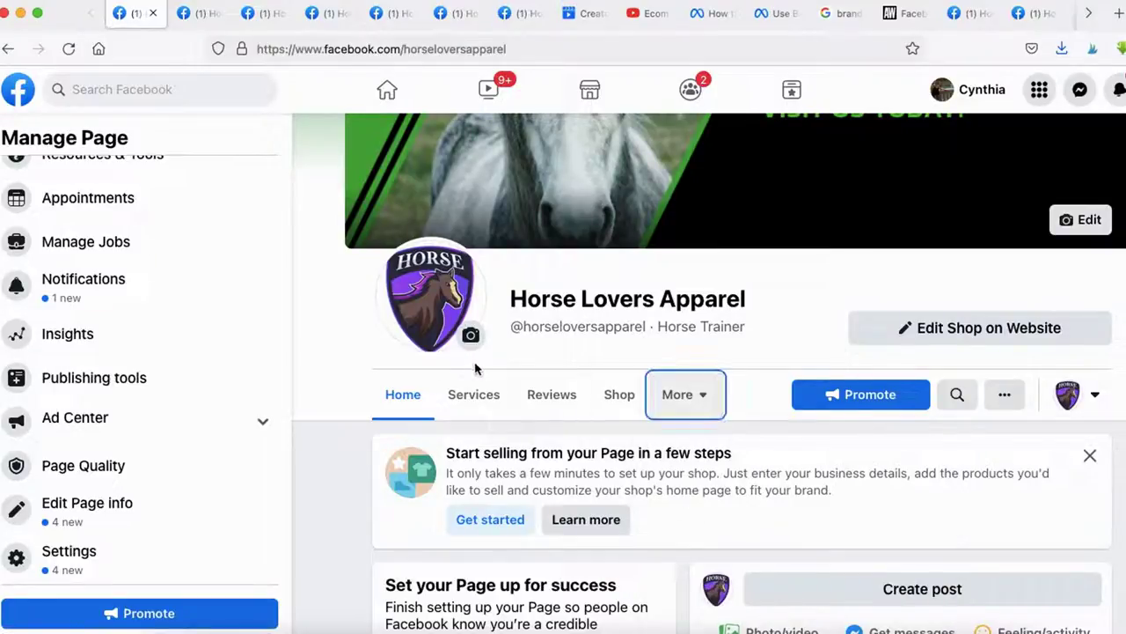
drag(483, 362, 475, 442)
mouse_move(566, 445)
mouse_down()
mouse_move(664, 370)
mouse_move(472, 370)
mouse_up()
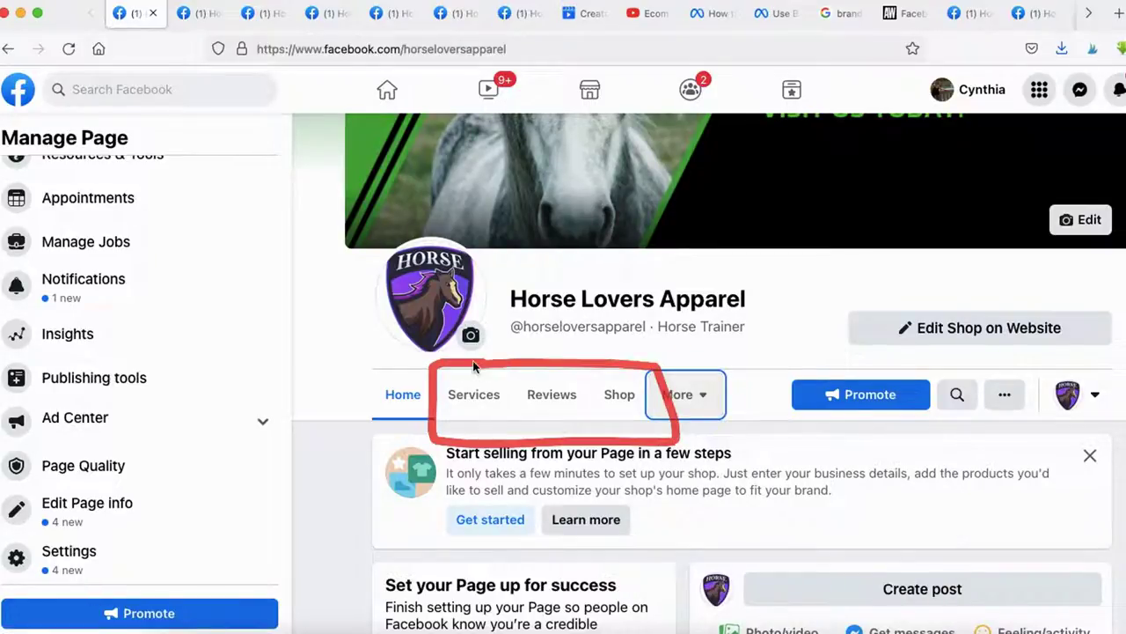
Reorder the tabs in Templates and Tabs so that About, Reviews, Shop and Services follow Home in that order
click(260, 13)
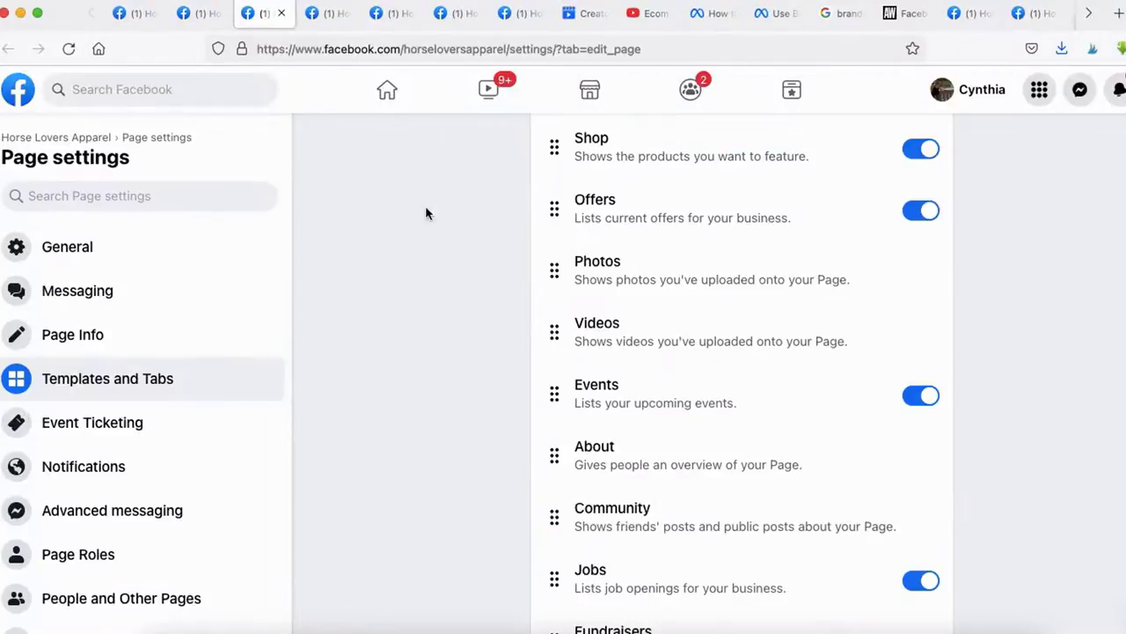
scroll(483, 239, up, 3)
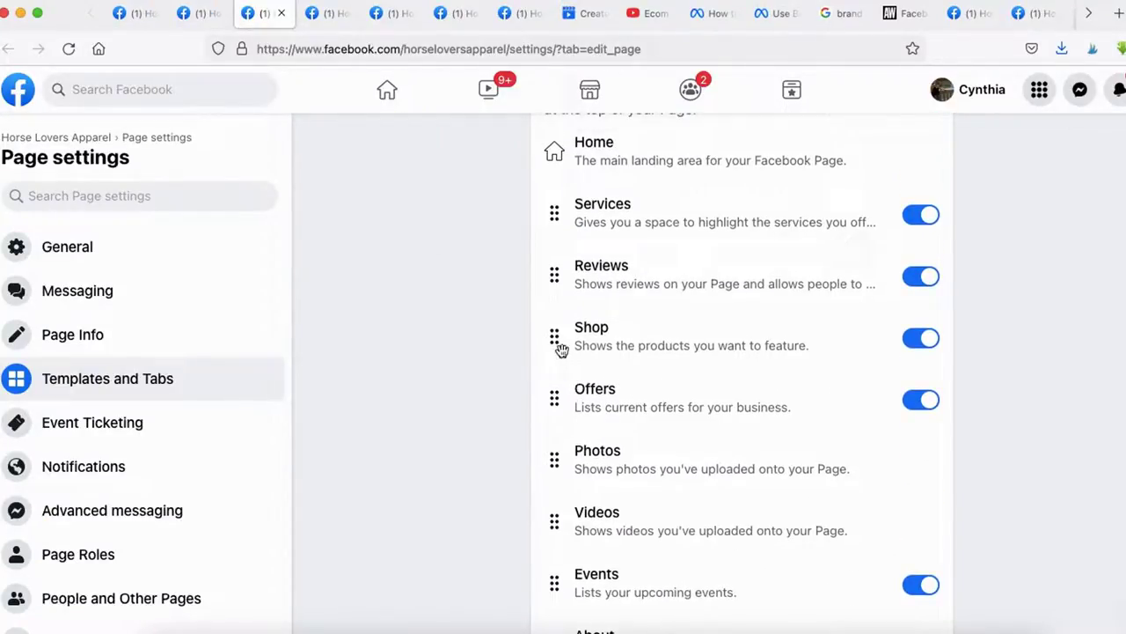
drag(554, 338, 525, 218)
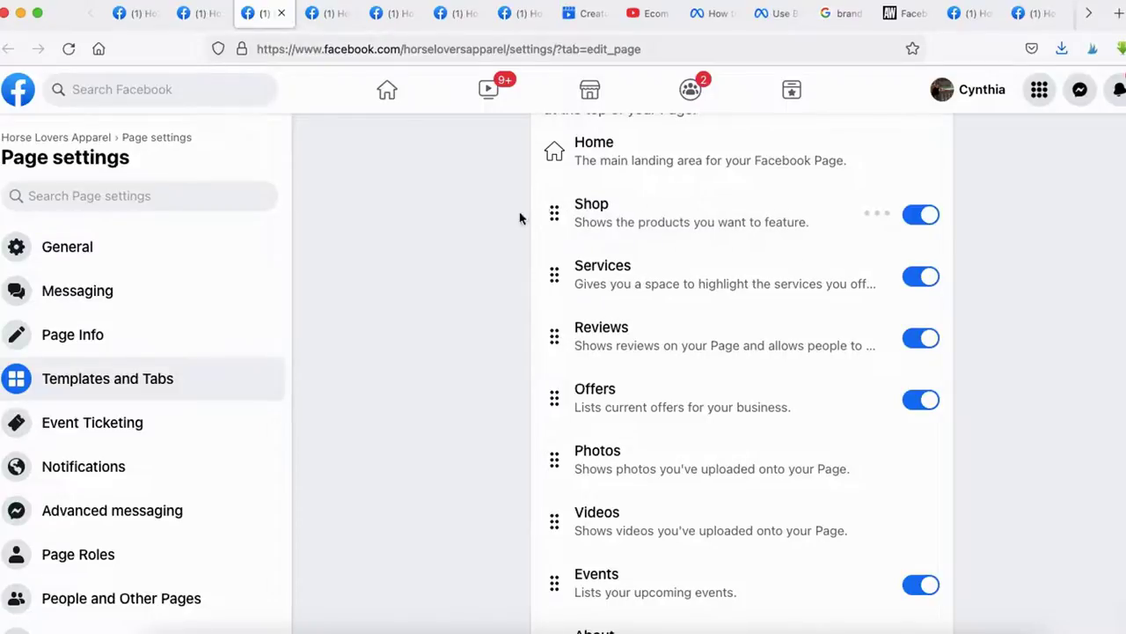
drag(554, 337, 554, 215)
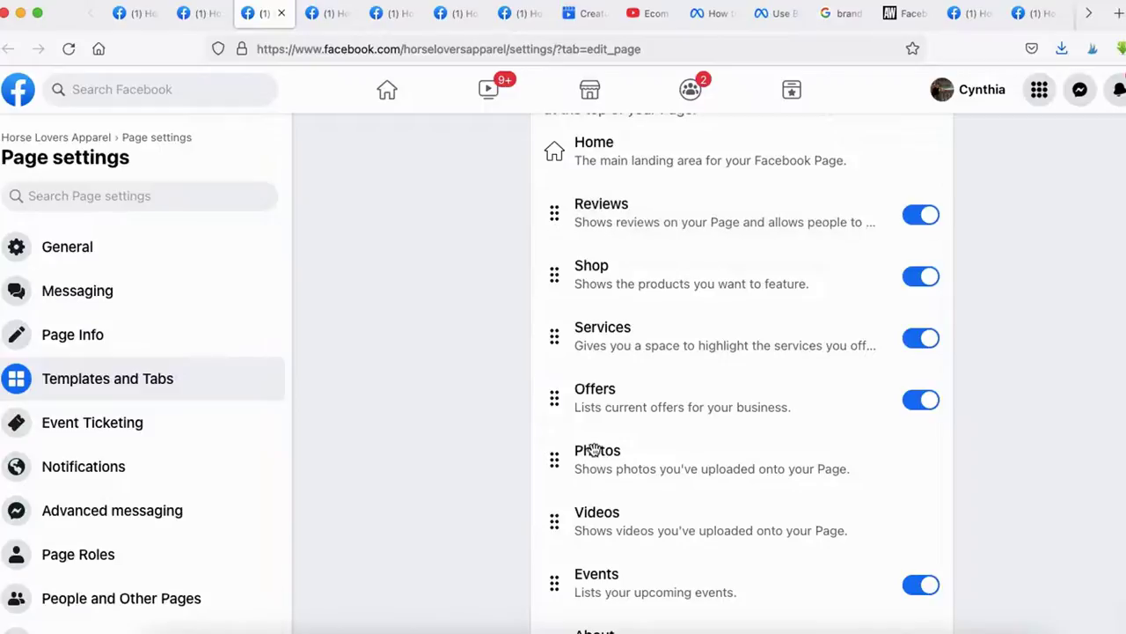
scroll(608, 526, down, 3)
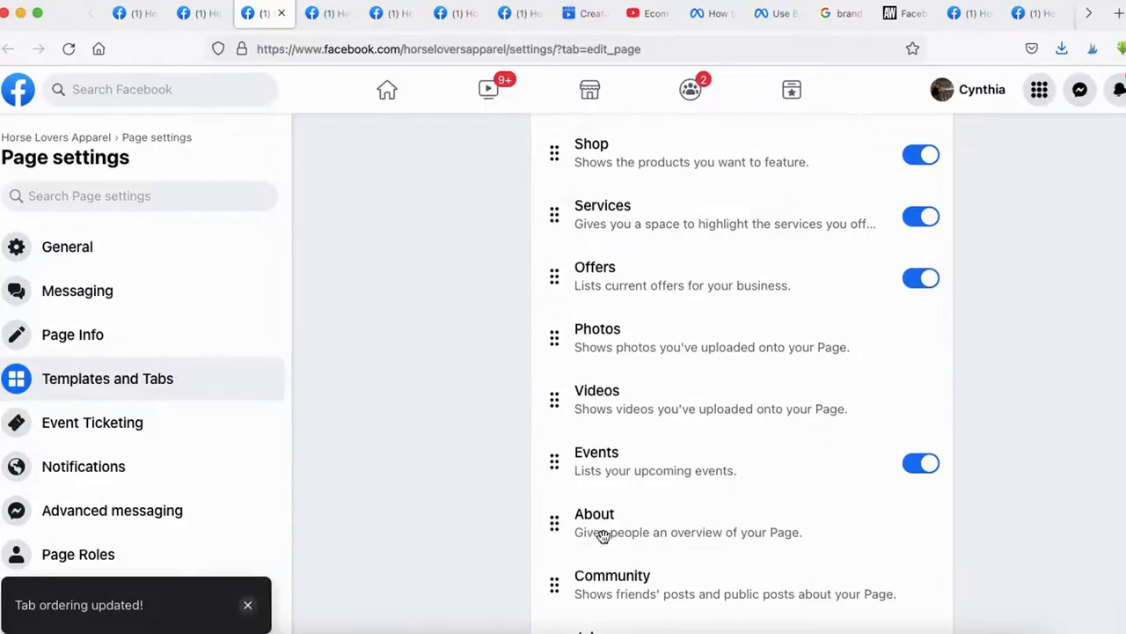
drag(550, 523, 554, 156)
drag(550, 242, 554, 185)
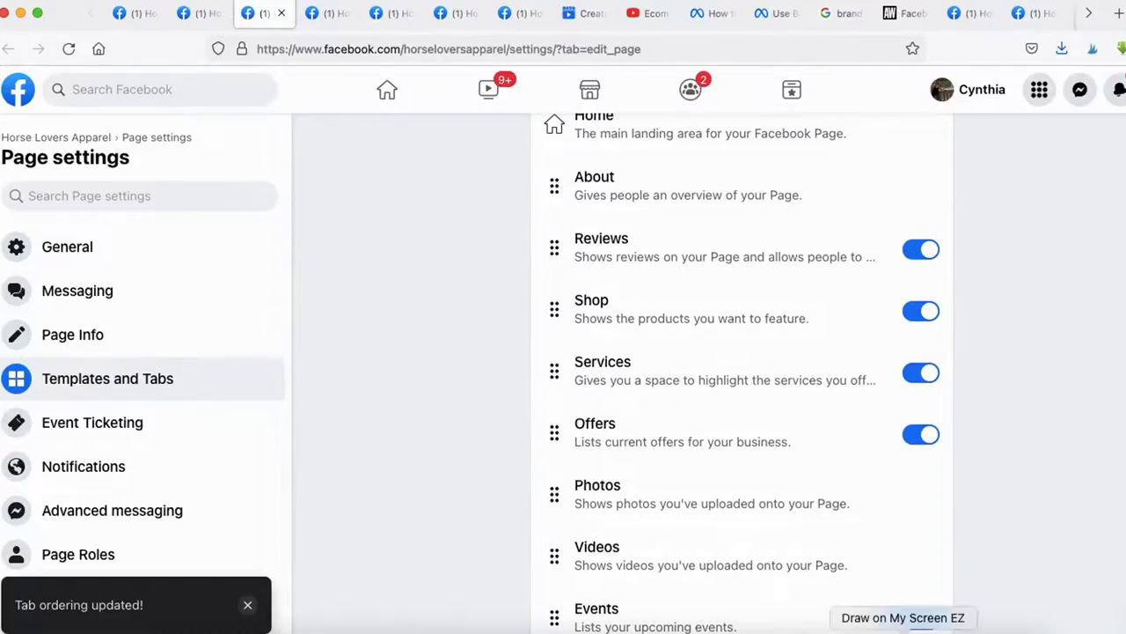
Turn off the Jobs and Events tabs in the page's Templates and Tabs settings
mouse_move(553, 143)
mouse_down()
mouse_move(739, 361)
mouse_move(818, 163)
mouse_move(639, 141)
mouse_up()
scroll(723, 382, down, 4)
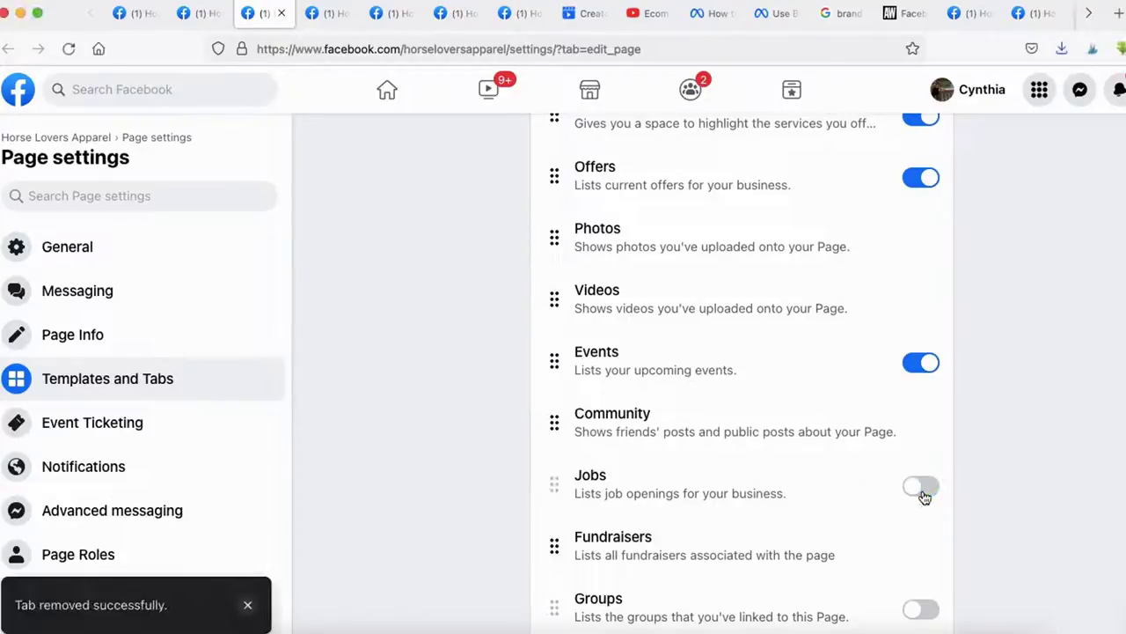
click(922, 364)
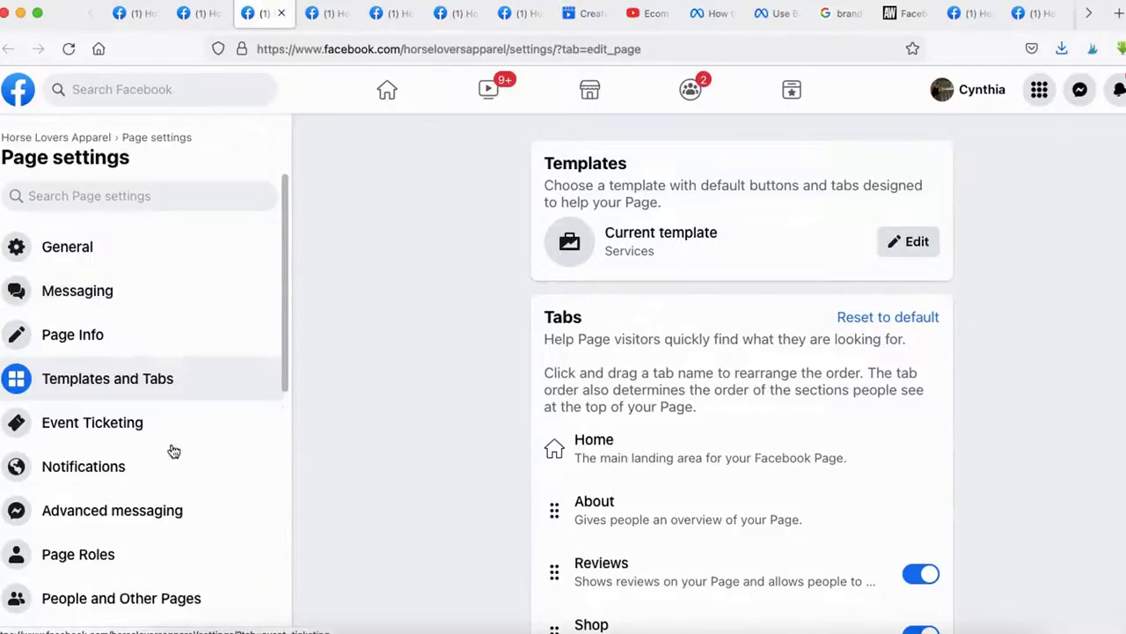
Look over the Event Ticketing, Notifications, Advanced messaging and Page Roles sections listed in the page settings
click(903, 630)
mouse_move(53, 439)
mouse_down()
mouse_move(177, 440)
mouse_move(5, 425)
mouse_move(142, 438)
mouse_up()
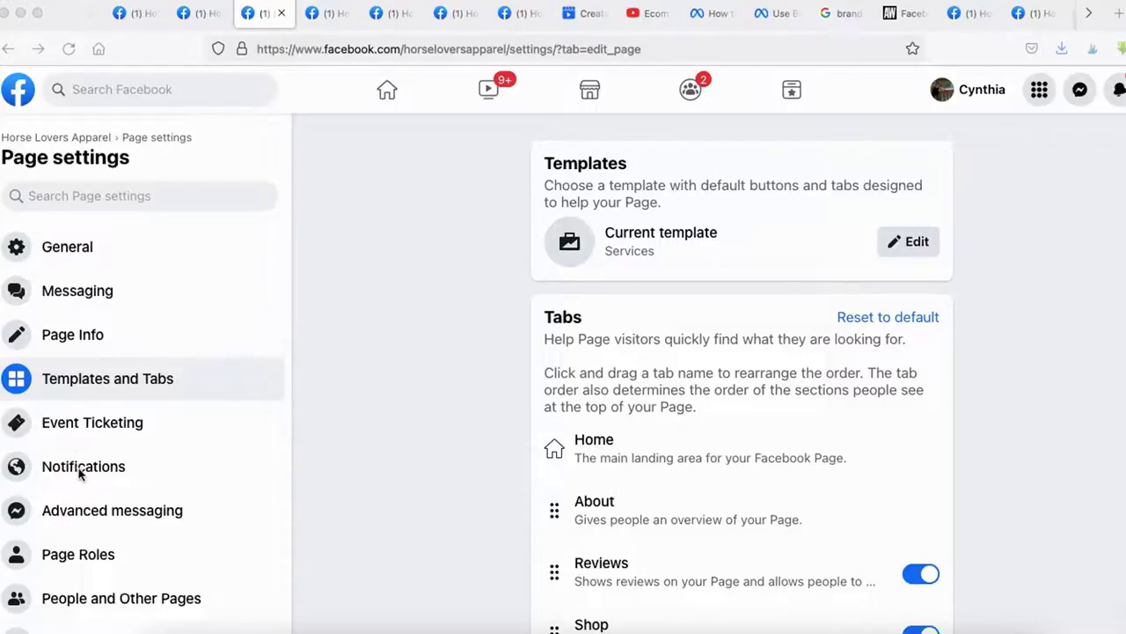
scroll(109, 552, down, 1)
scroll(109, 552, down, 3)
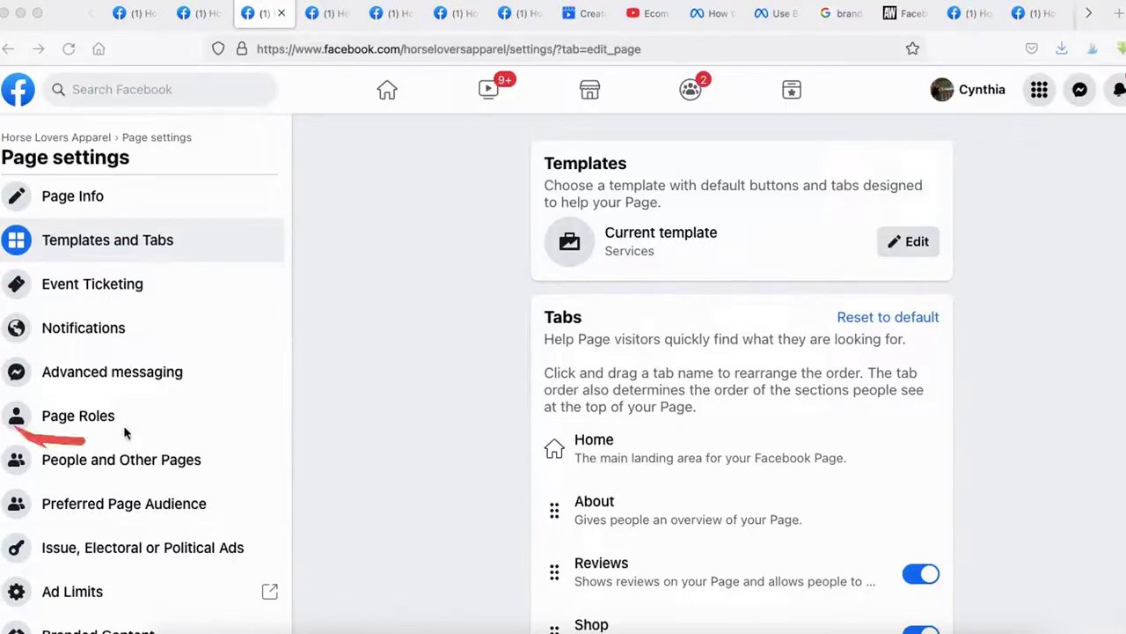
Open the Page Roles settings and review the options to add a Community Manager and assign a new Page role
click(330, 14)
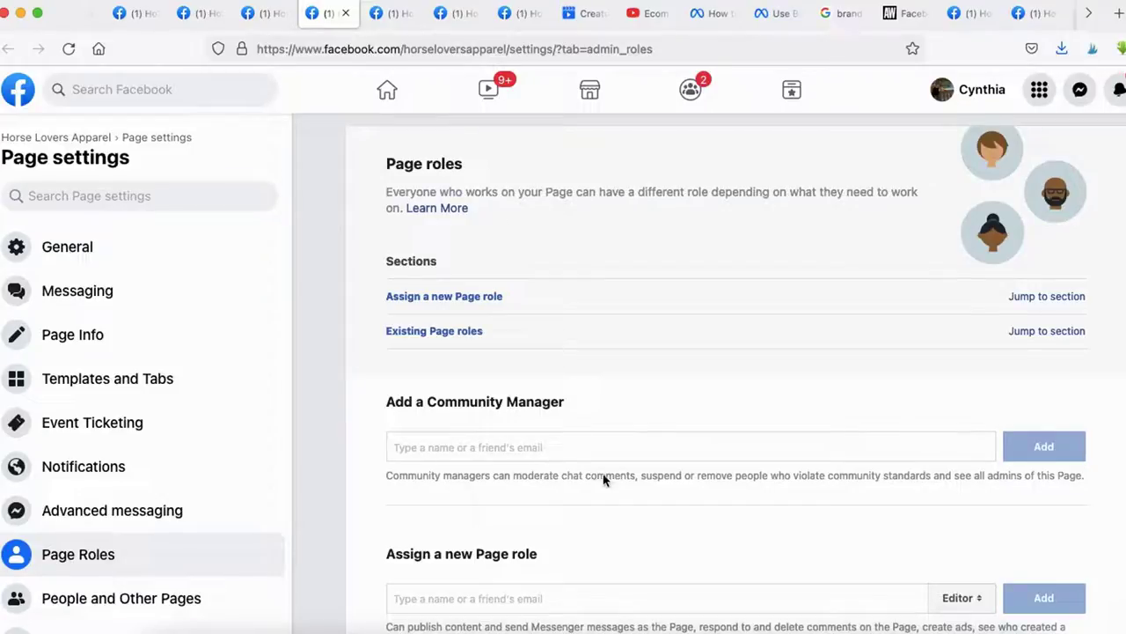
click(902, 633)
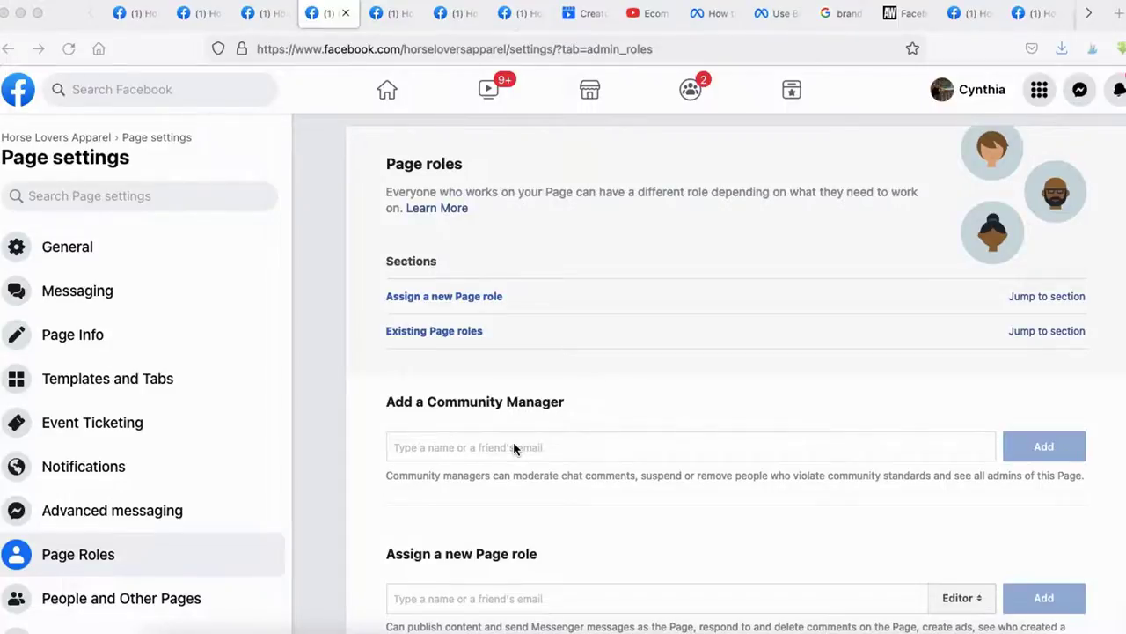
scroll(501, 453, down, 3)
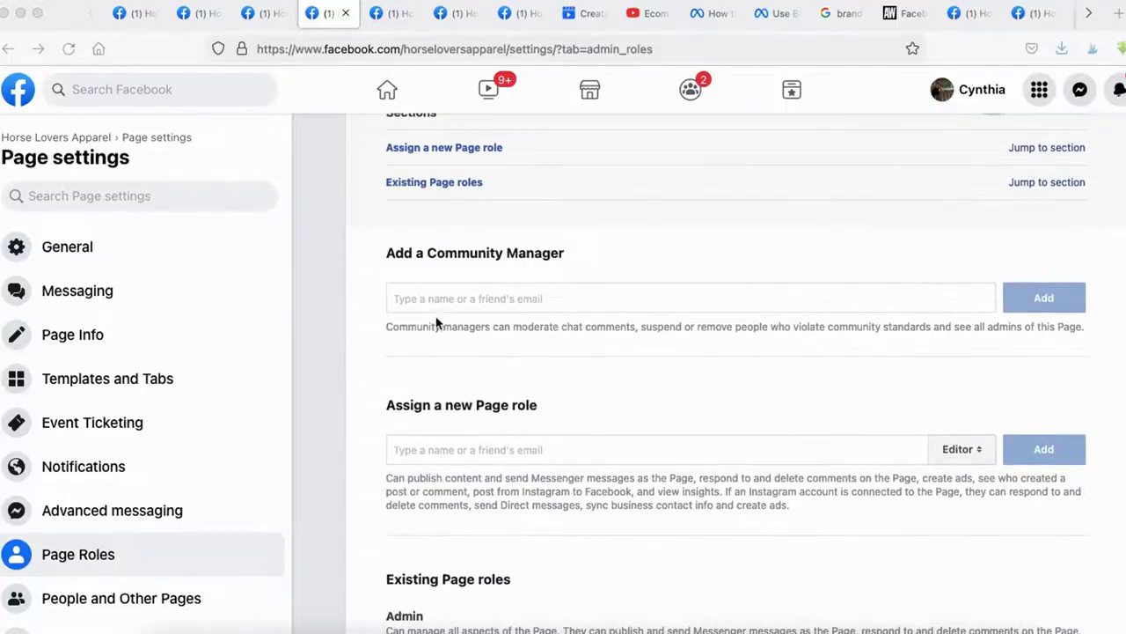
drag(375, 269, 558, 265)
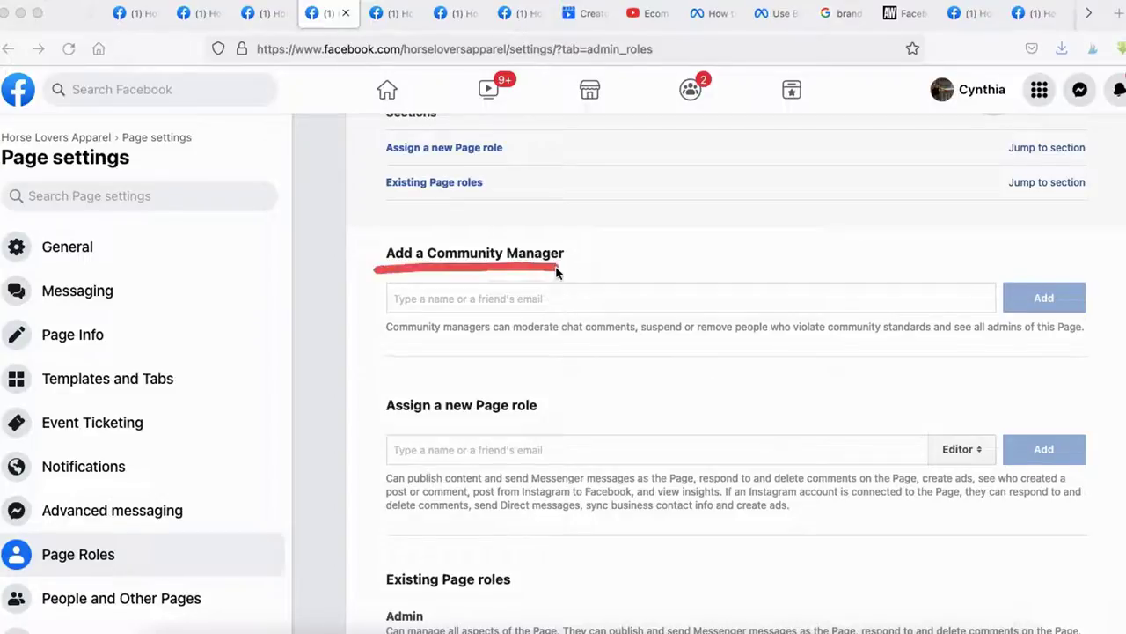
drag(356, 436, 574, 431)
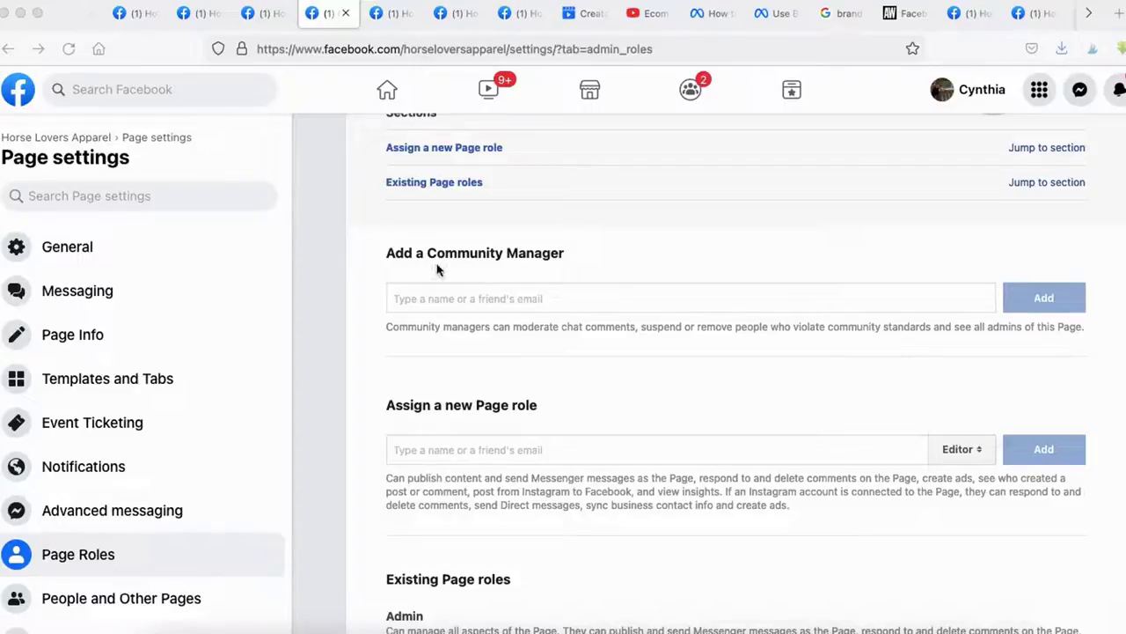
Open the People and Other Pages settings, show People Who Like This Page, and review the other list options
click(384, 18)
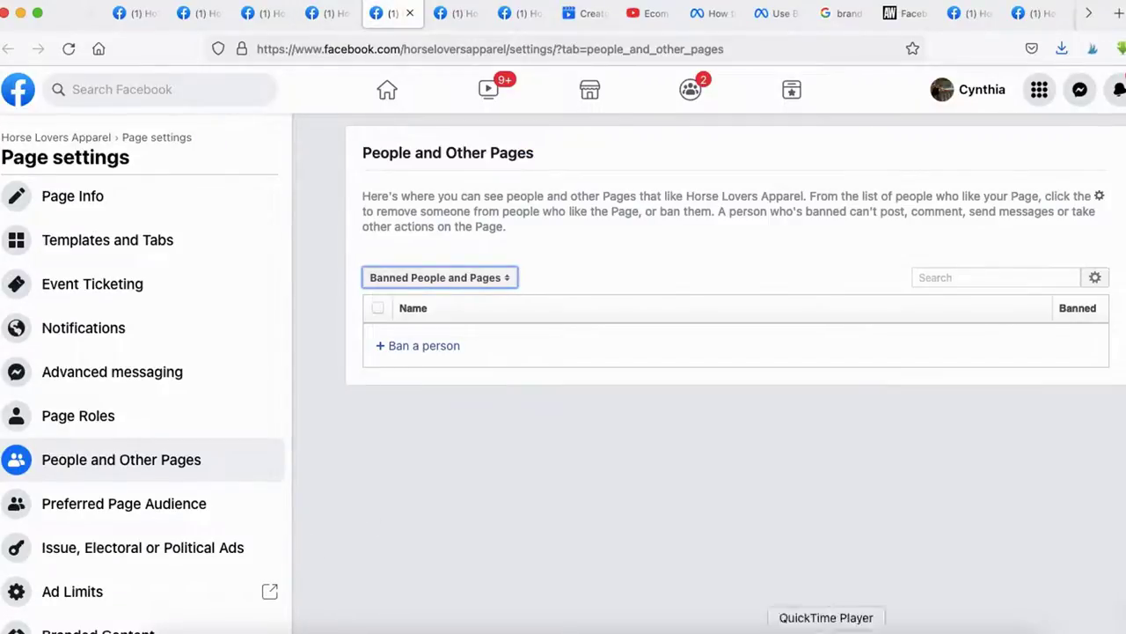
mouse_move(12, 451)
mouse_down()
mouse_move(209, 485)
mouse_move(62, 424)
mouse_move(101, 421)
mouse_up()
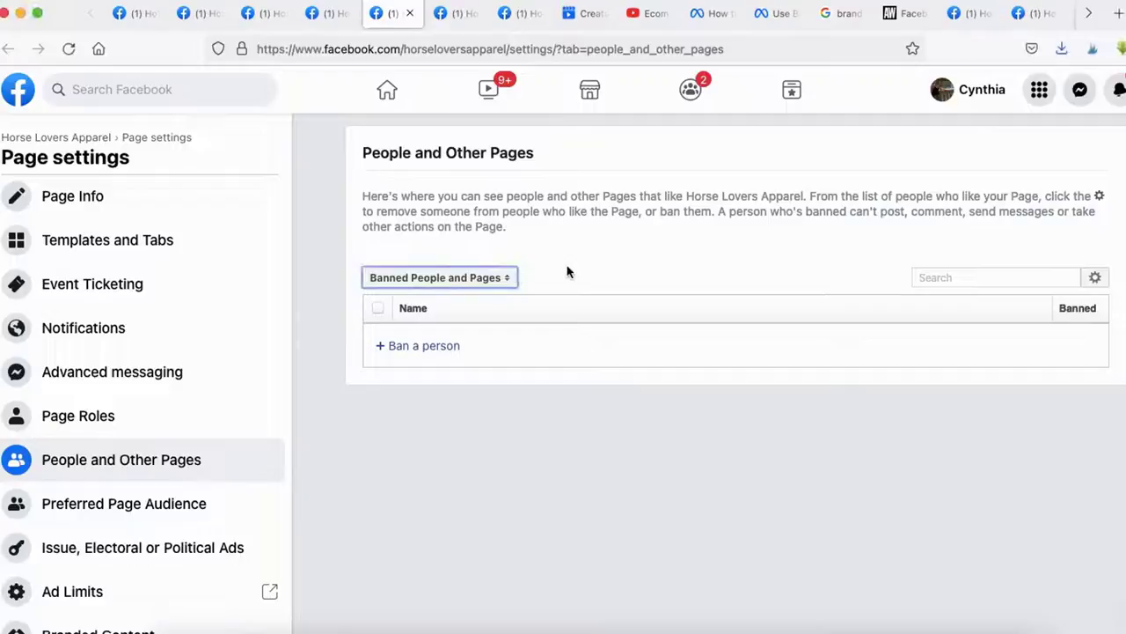
click(493, 278)
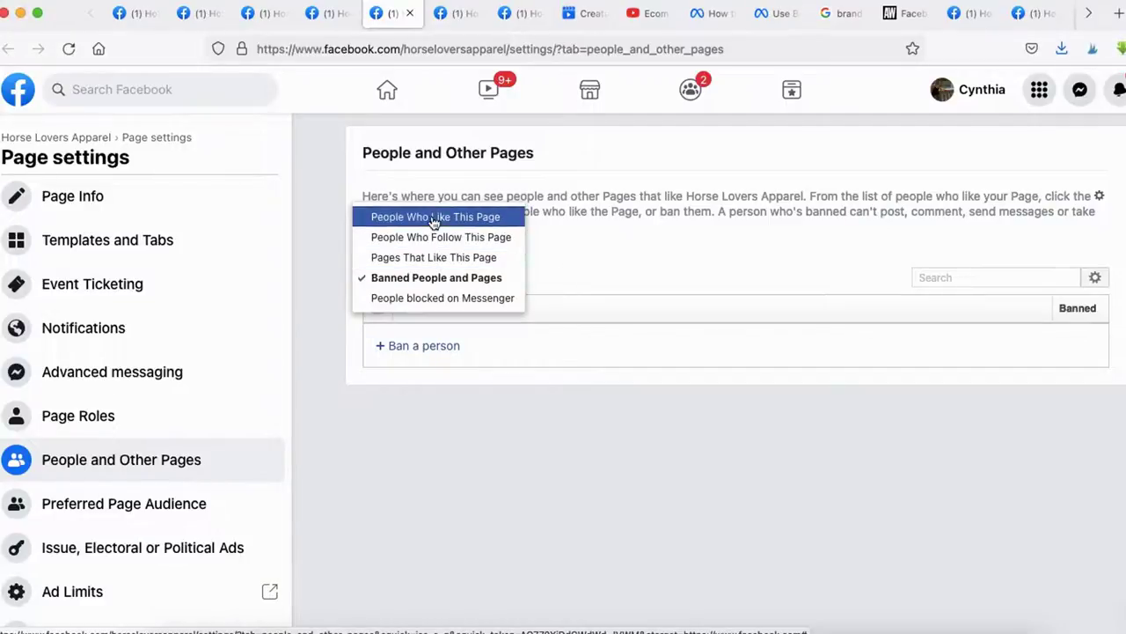
click(433, 218)
click(414, 278)
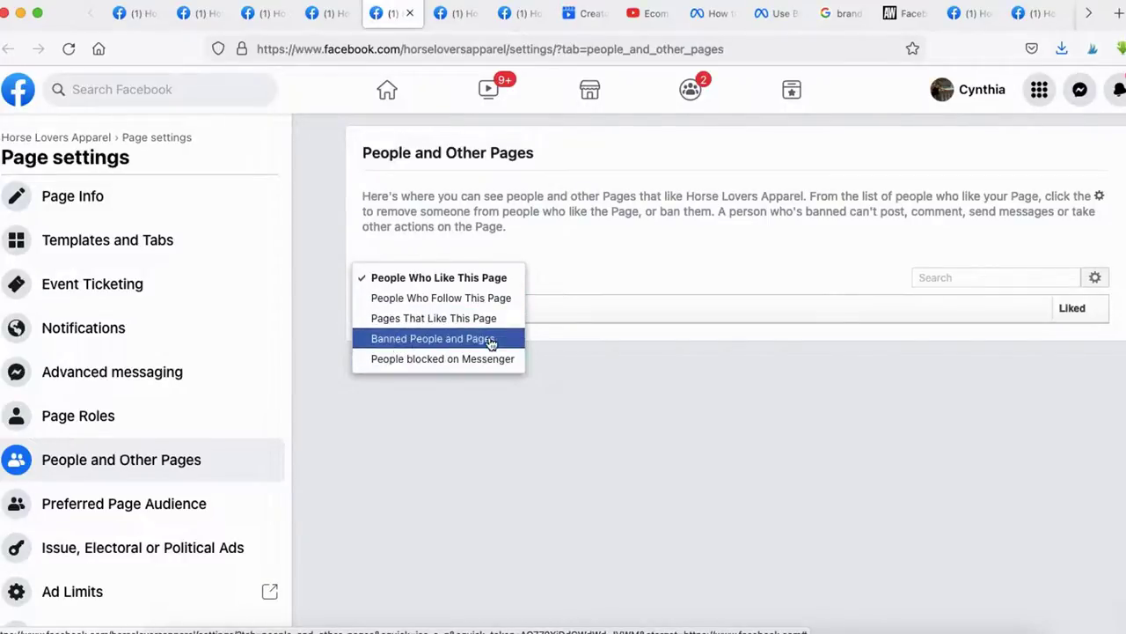
click(512, 402)
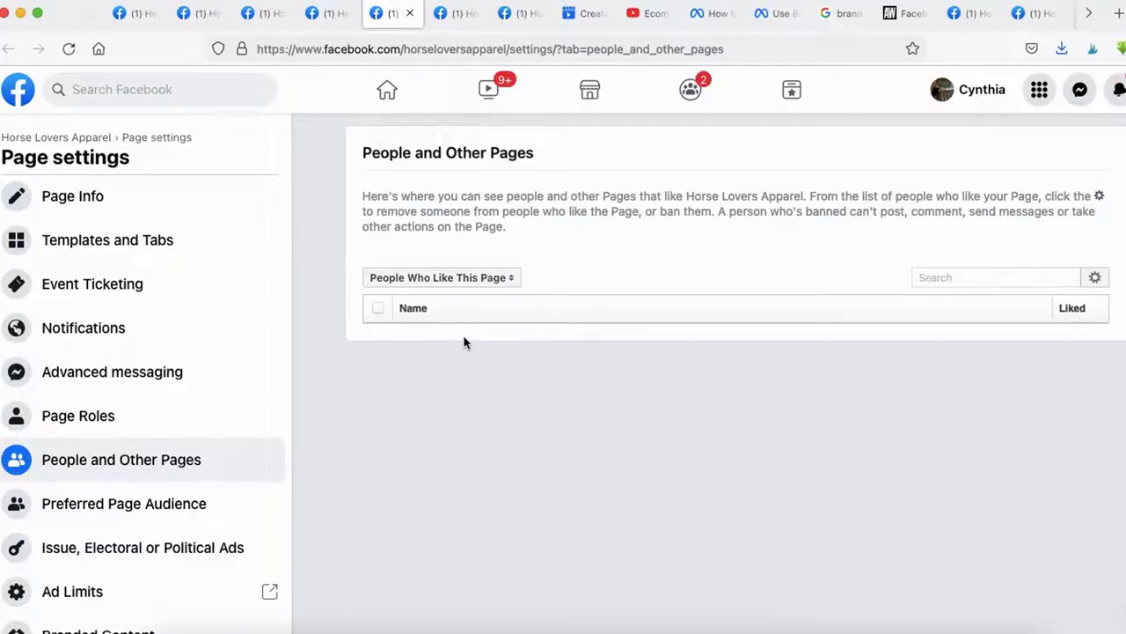
Switch the People and Other Pages list to Banned People and Pages and examine the option to ban a person
click(471, 278)
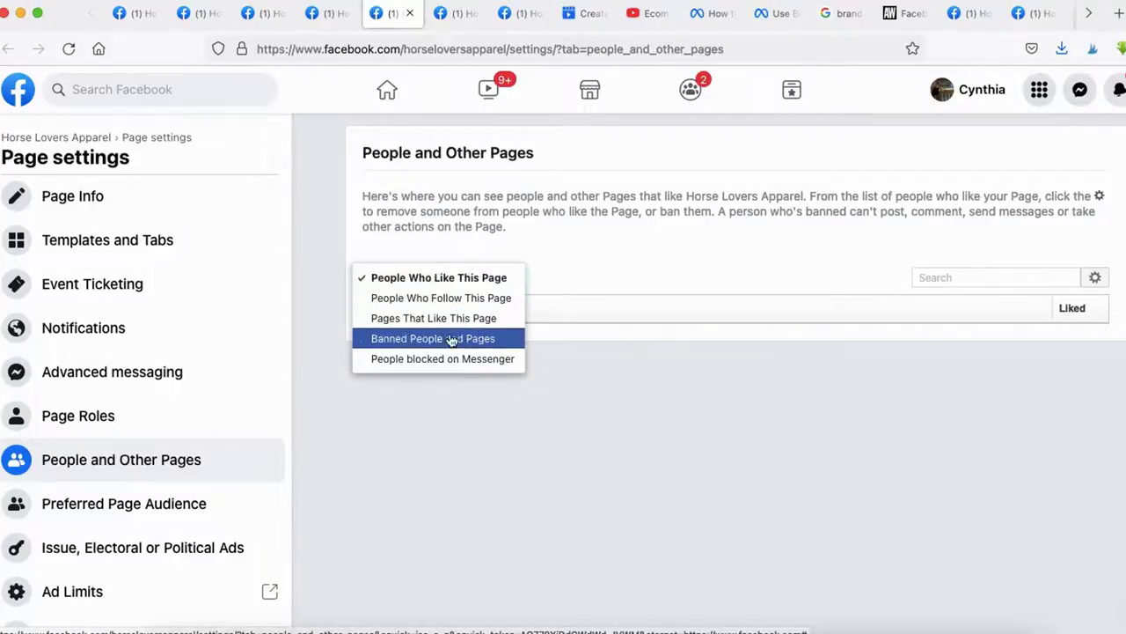
click(404, 340)
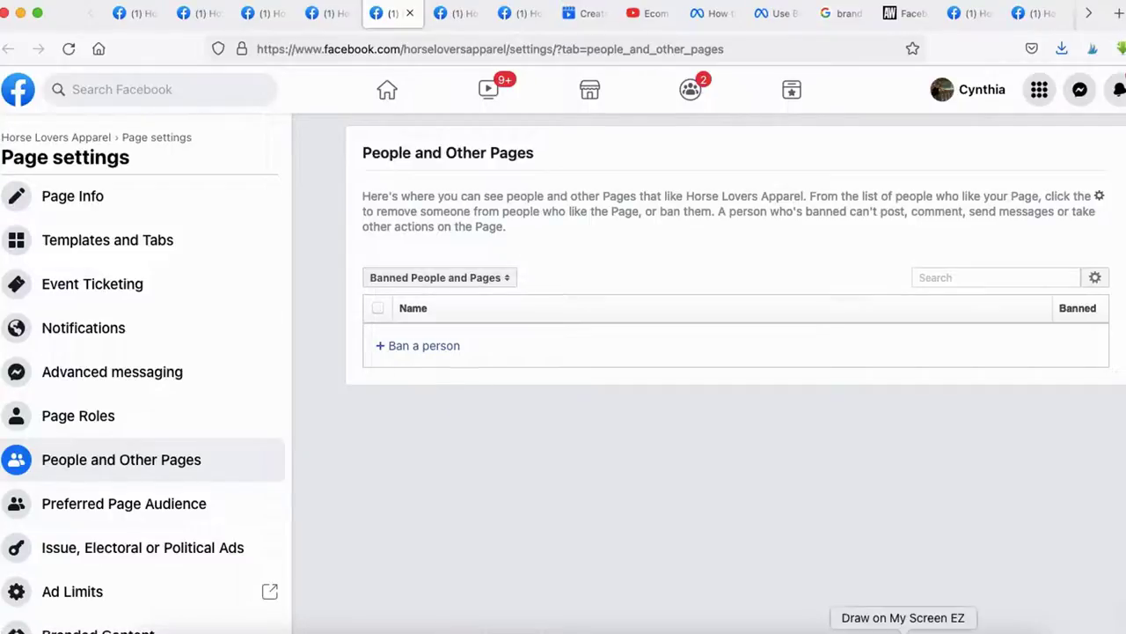
mouse_move(437, 324)
mouse_down()
mouse_move(396, 319)
mouse_move(429, 335)
mouse_up()
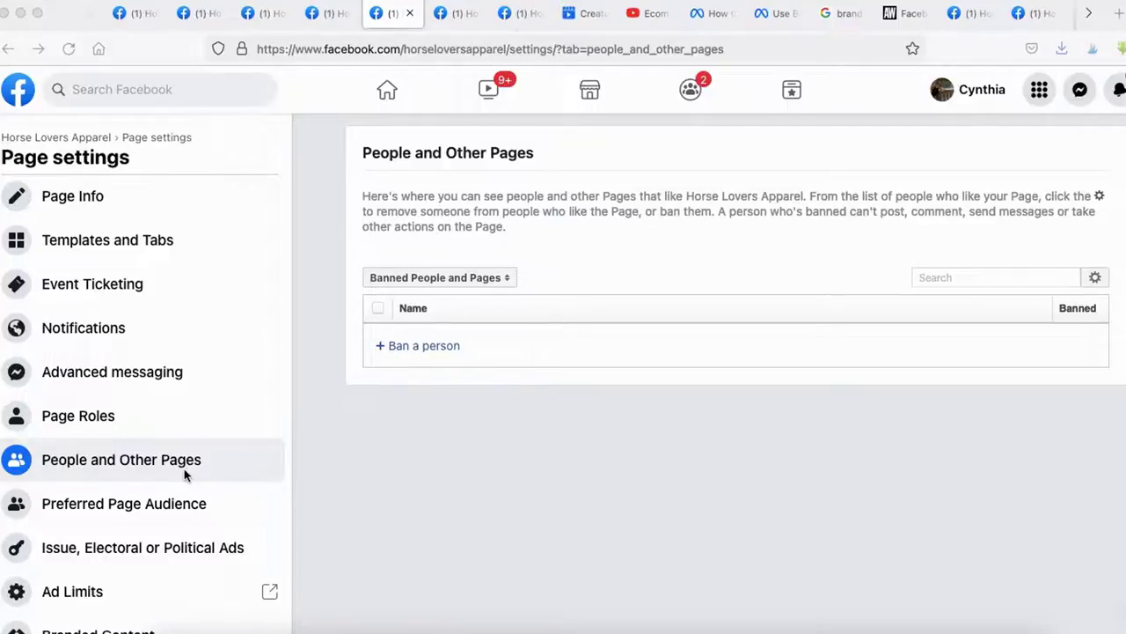
Open the Preferred Page Audience settings and read the notice about the preferred audience feature
click(455, 13)
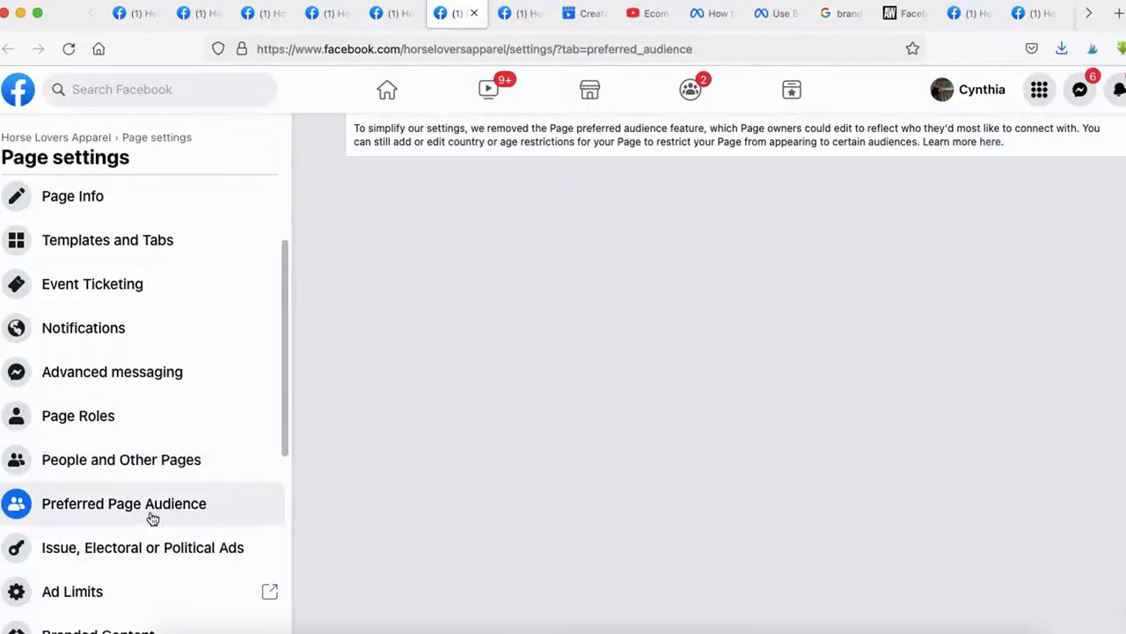
click(842, 606)
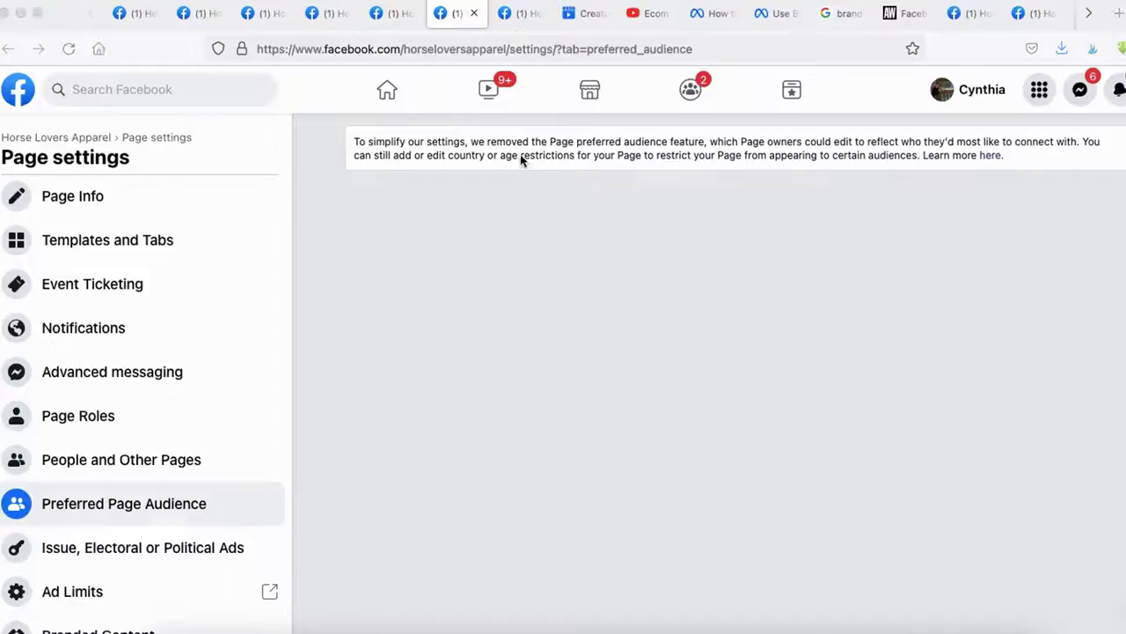
drag(475, 146, 684, 162)
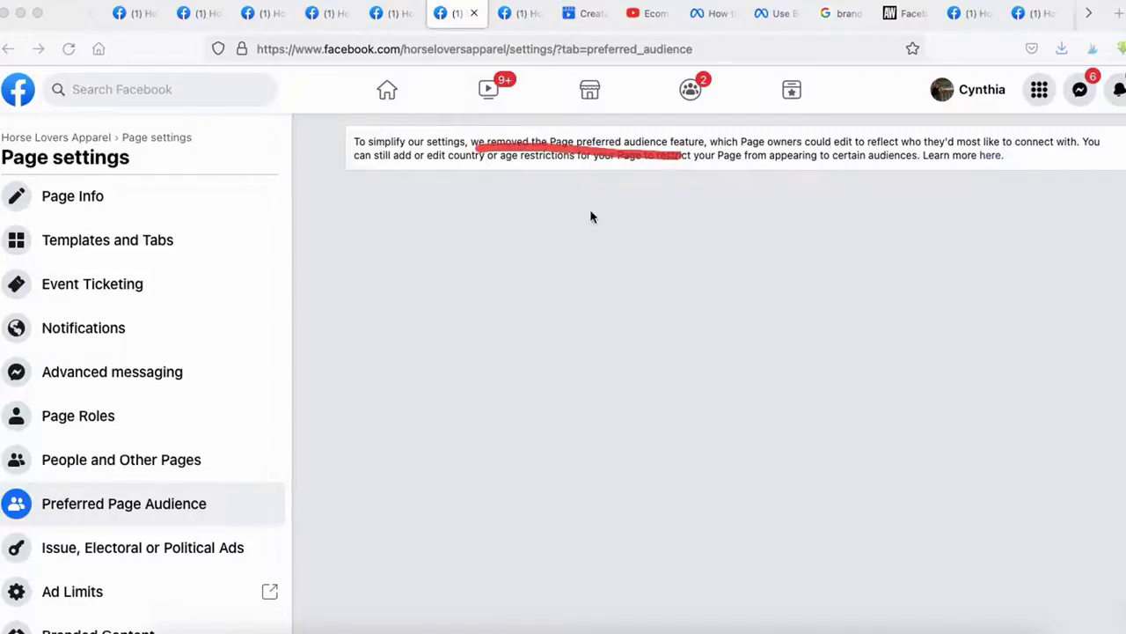
Open the Issue, Electoral or Political Ads settings, review the authorization requirements and view the country list without choosing a country
click(519, 13)
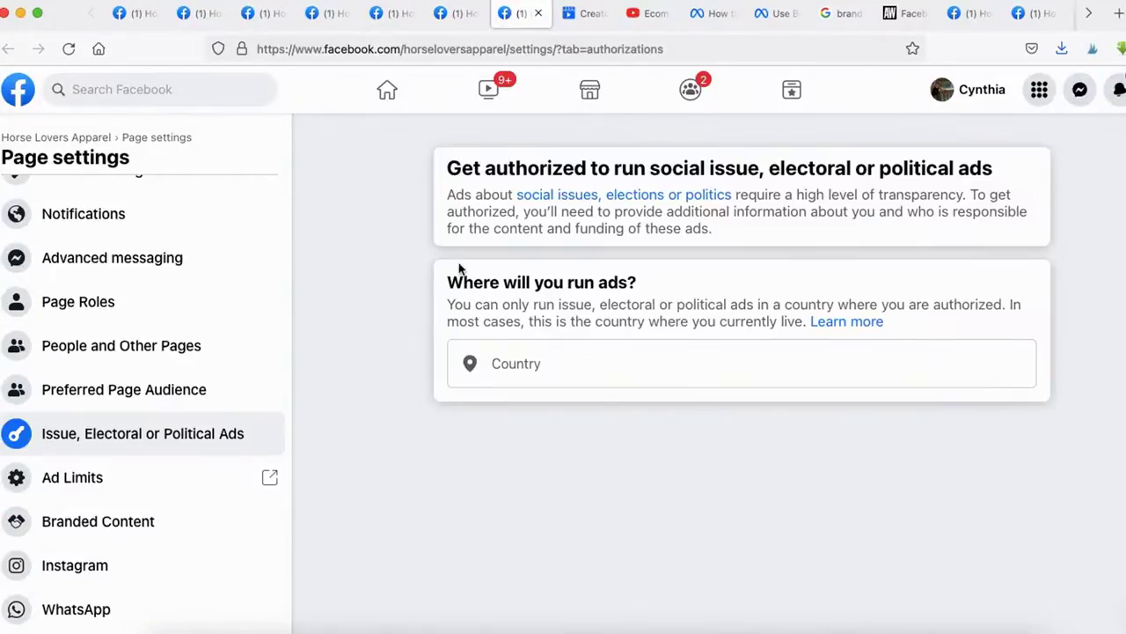
mouse_move(50, 460)
mouse_down()
mouse_move(93, 465)
mouse_move(307, 423)
mouse_move(73, 402)
mouse_move(79, 465)
mouse_up()
mouse_move(647, 187)
mouse_down()
mouse_move(936, 189)
mouse_move(1048, 159)
mouse_move(689, 132)
mouse_move(686, 204)
mouse_up()
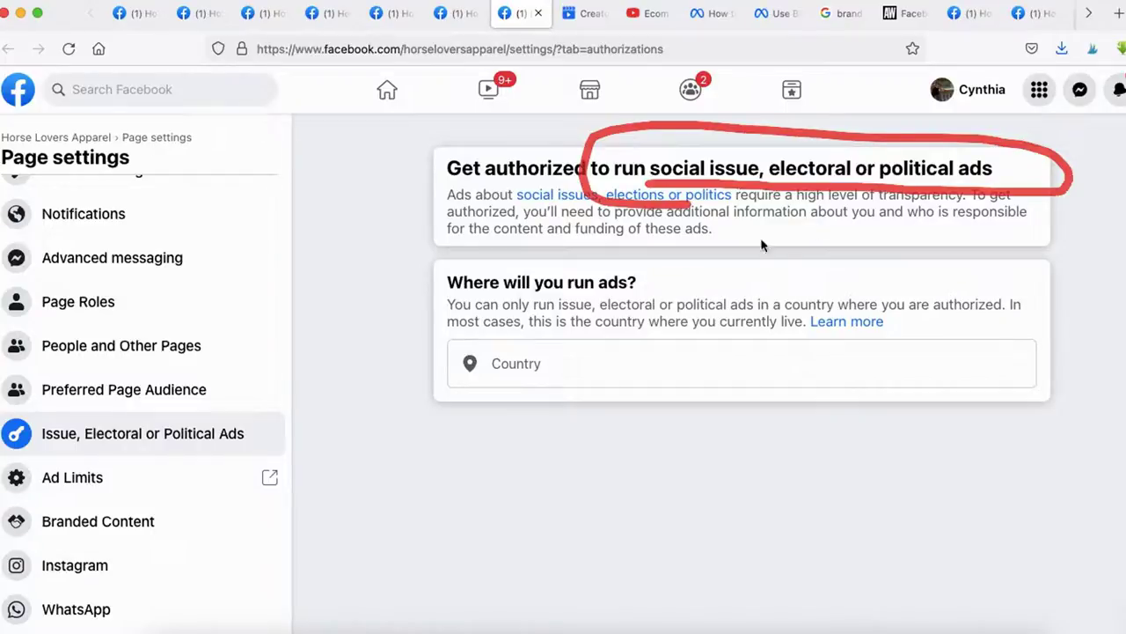
click(535, 375)
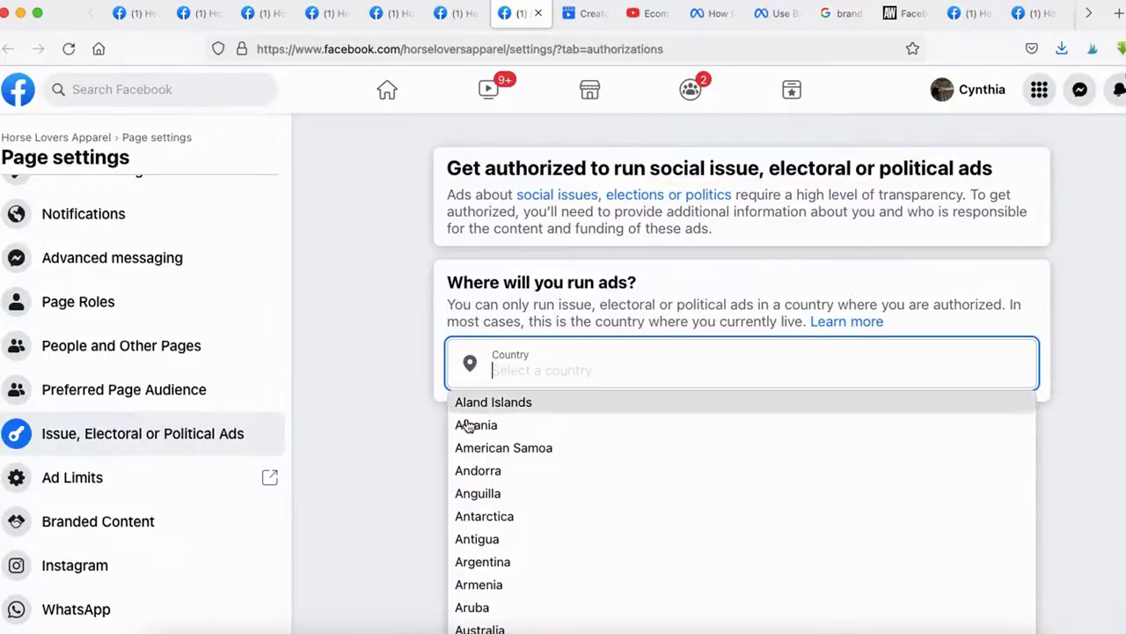
click(360, 379)
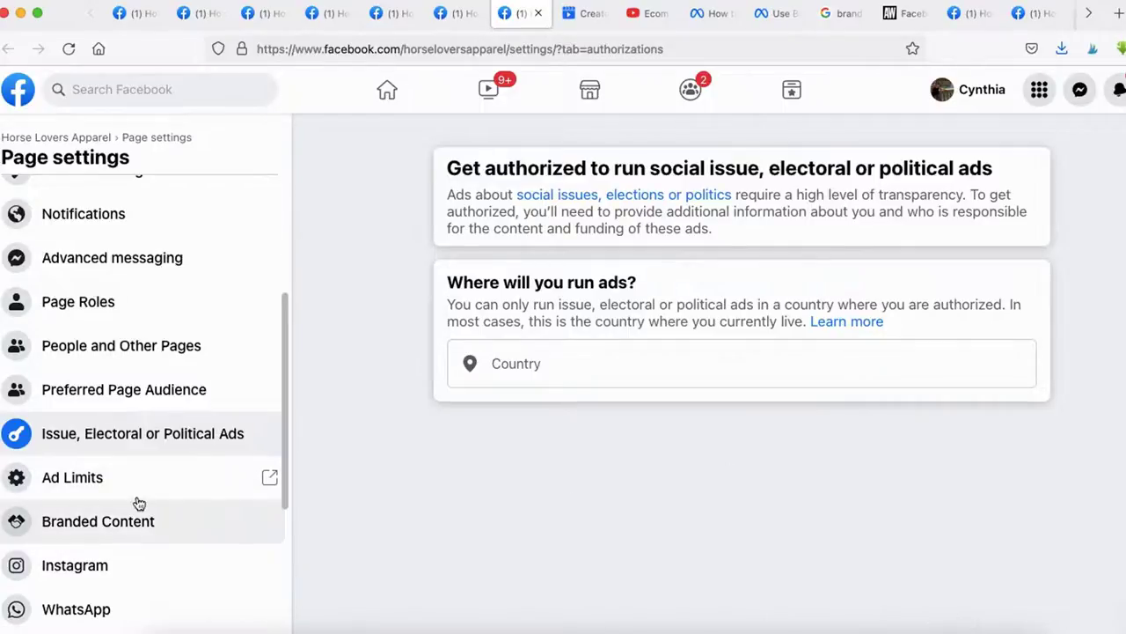
Switch to Creator Studio's Brand Collabs Manager and examine the Apply as a Creator option under Partnerships
click(586, 15)
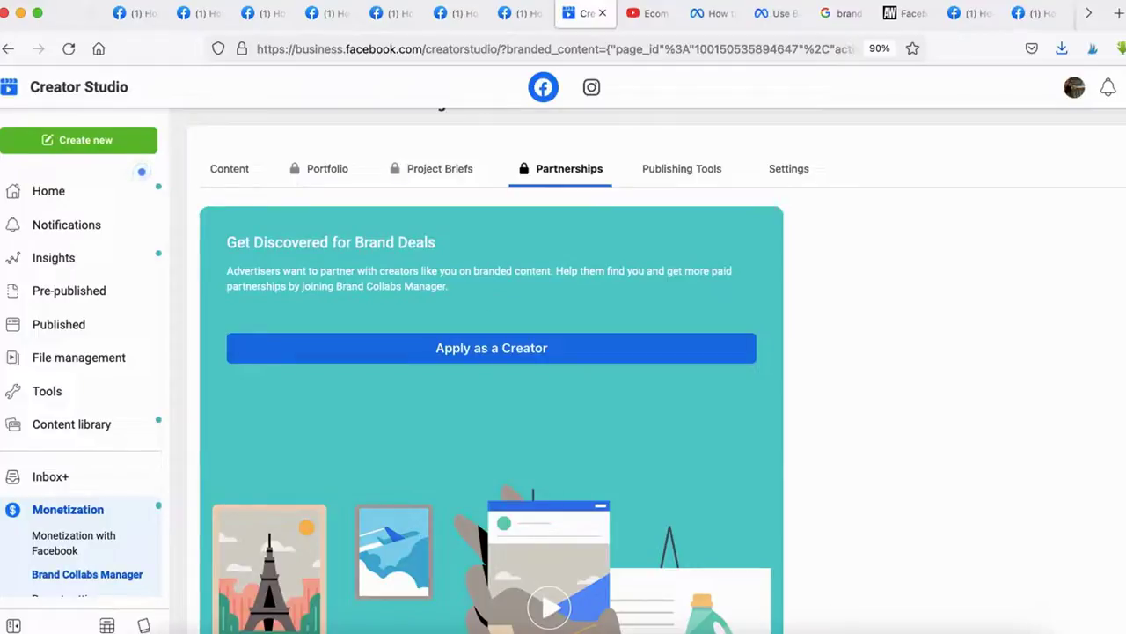
click(903, 629)
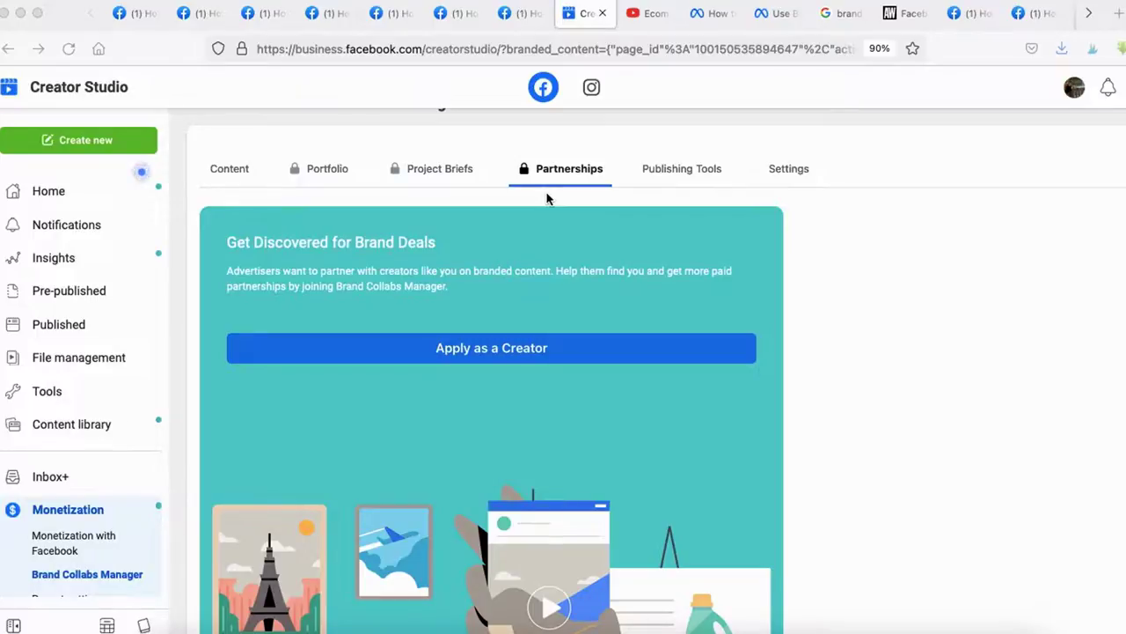
drag(487, 312, 407, 316)
mouse_move(394, 389)
mouse_down()
mouse_move(576, 343)
mouse_move(541, 312)
mouse_up()
Open the Business Help Center article on Brand Collabs Manager and read how an advertiser creates a new branded content project
click(714, 16)
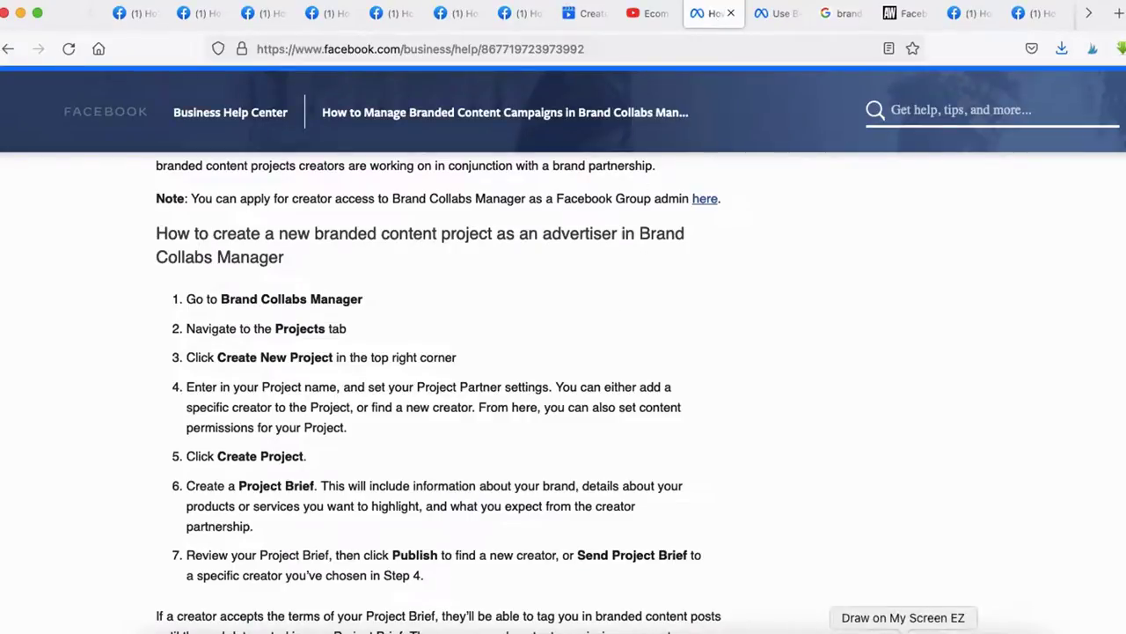
click(903, 630)
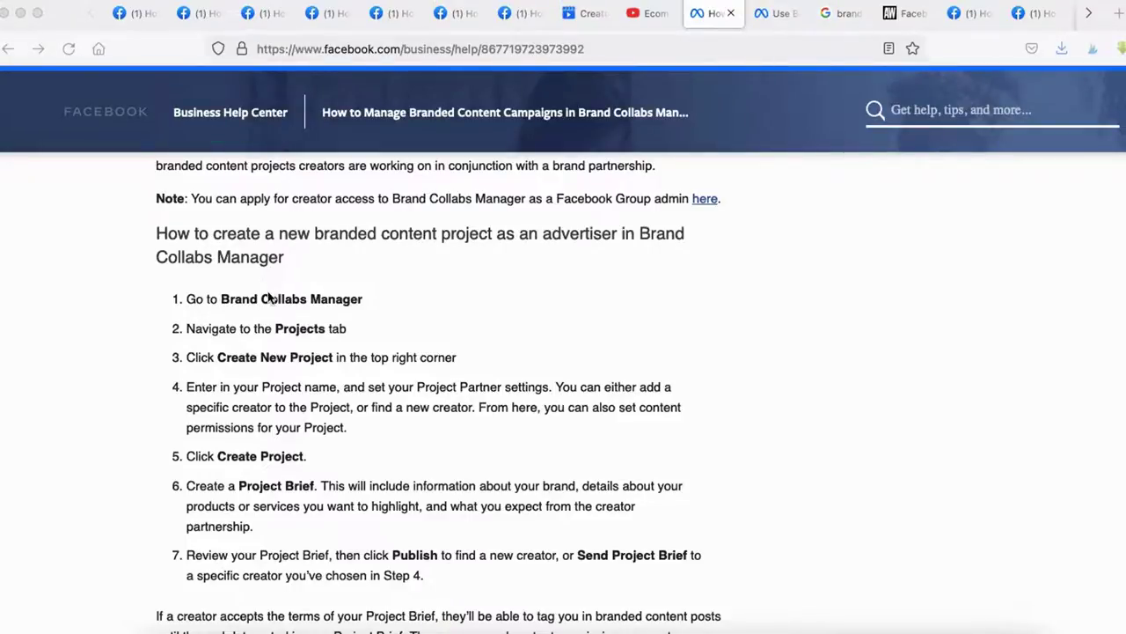
drag(205, 372, 336, 372)
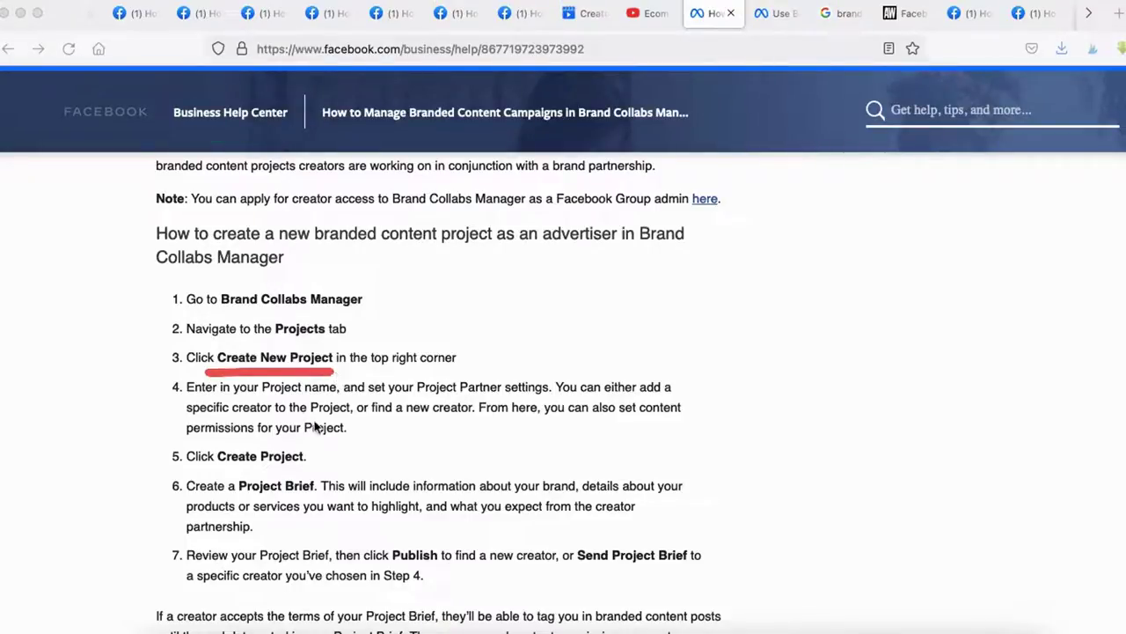
drag(198, 508, 359, 510)
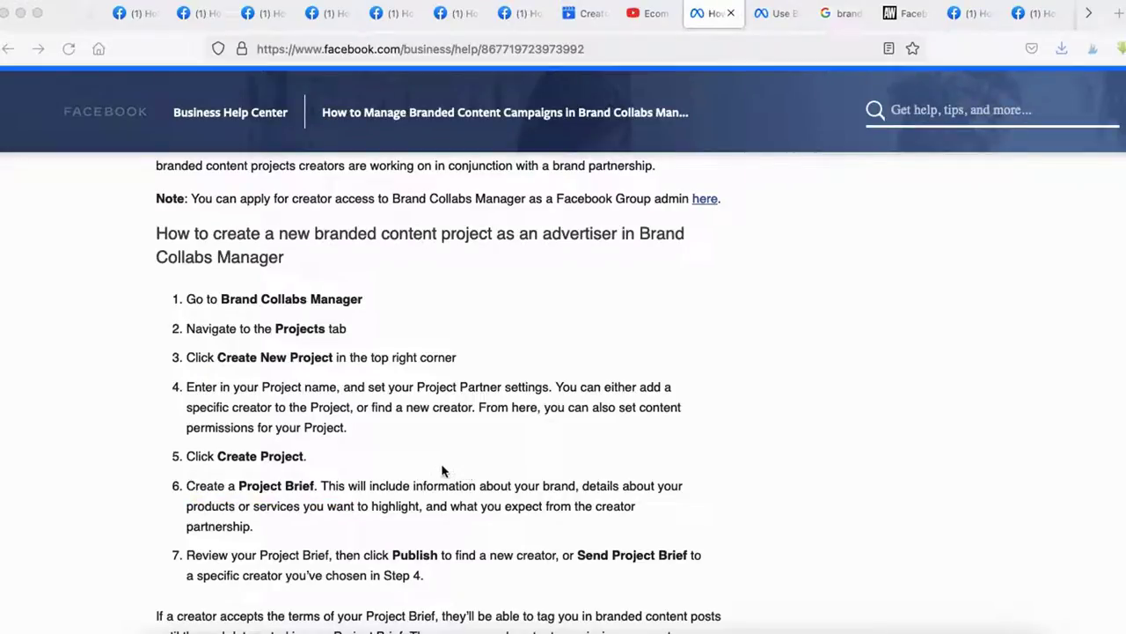
Open the Facebook Blueprint lesson on Brand Collabs Manager and examine the example Project Briefs list
click(760, 15)
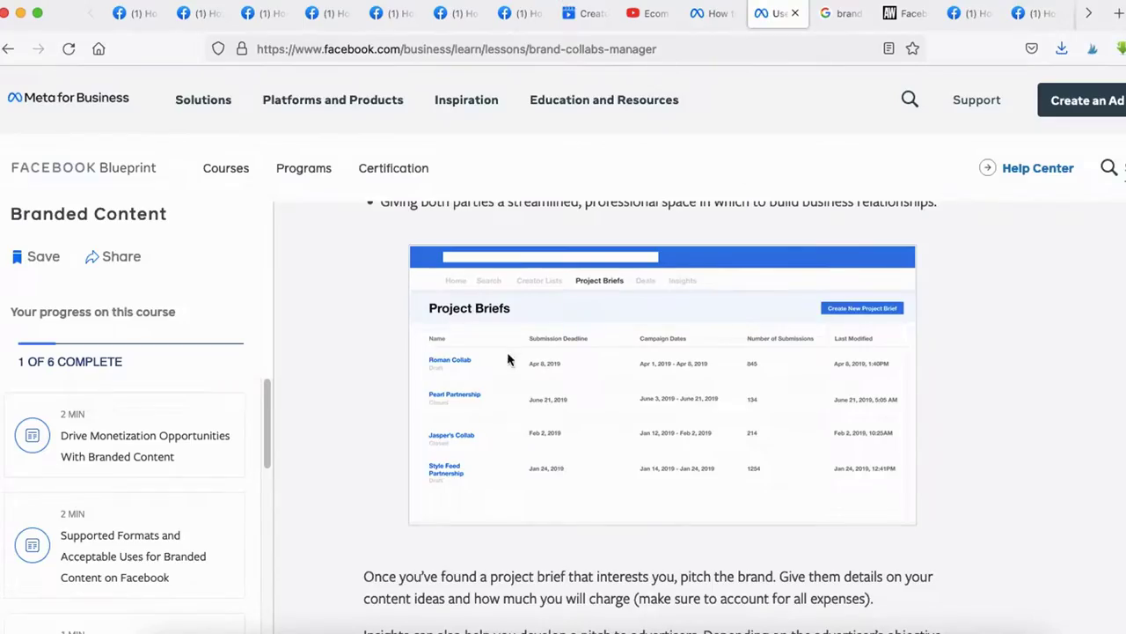
mouse_move(469, 234)
mouse_down()
mouse_move(360, 467)
mouse_move(951, 370)
mouse_move(653, 257)
mouse_up()
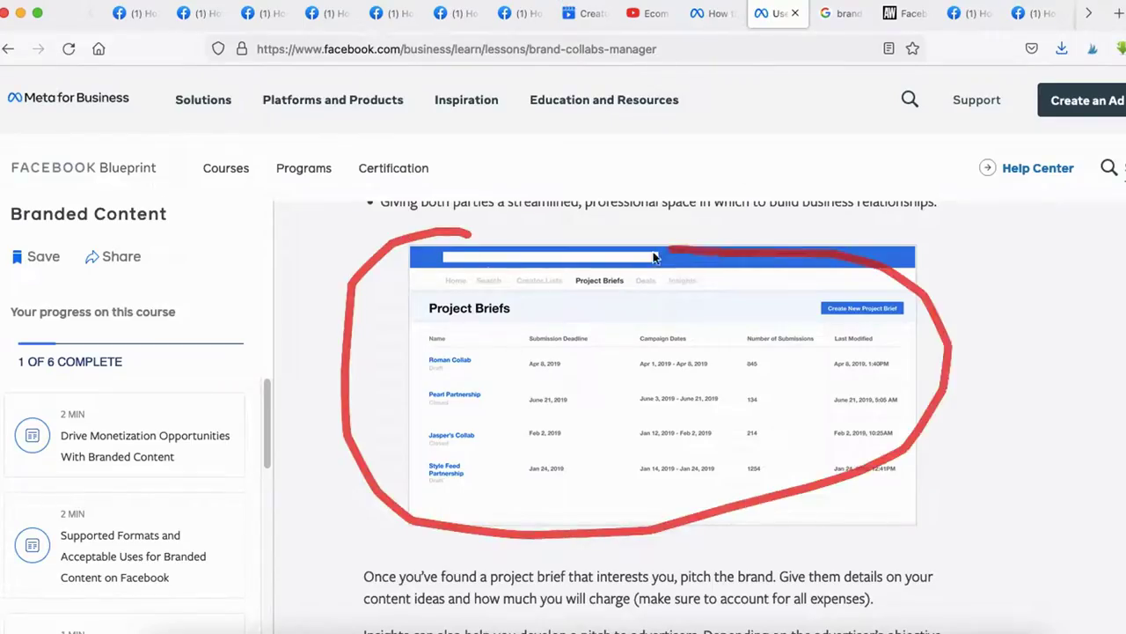
mouse_move(469, 322)
mouse_down()
mouse_move(417, 359)
mouse_move(485, 507)
mouse_move(494, 338)
mouse_move(450, 327)
mouse_up()
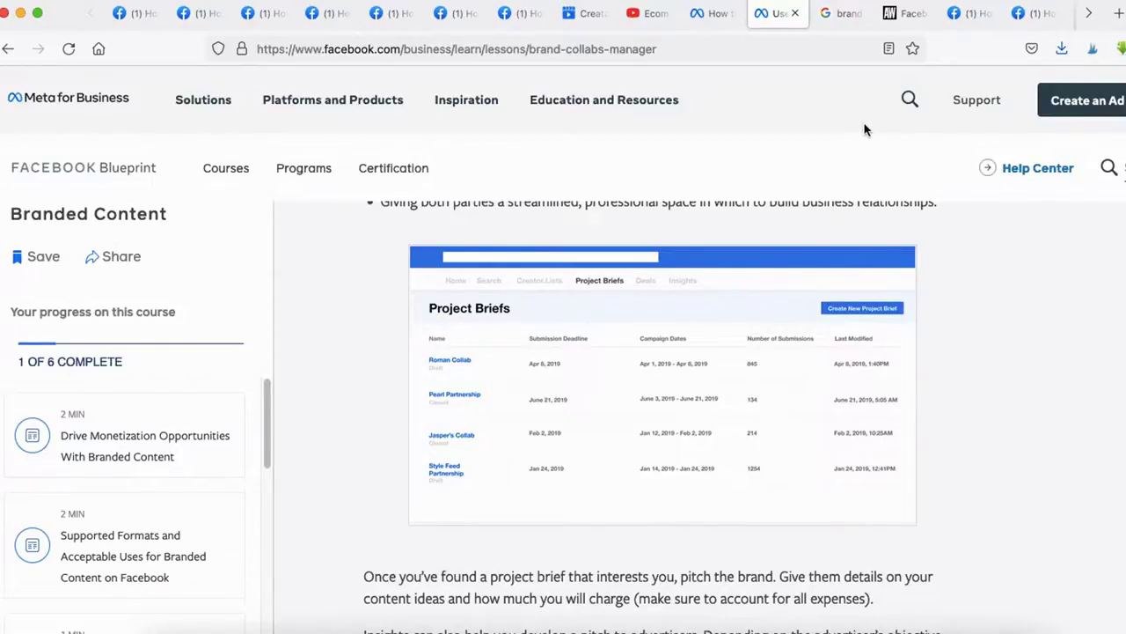
View the Social Media Examiner branded content image and examine how the post's header tags Post Planner as the partner
click(842, 20)
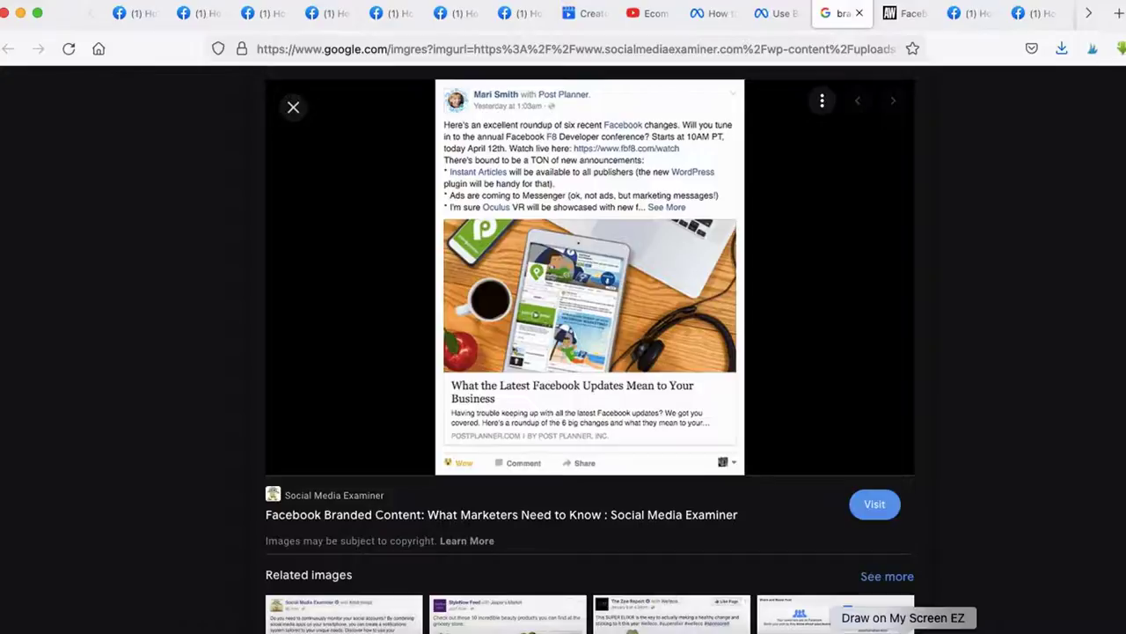
click(956, 628)
mouse_move(497, 72)
mouse_down()
mouse_move(459, 76)
mouse_move(482, 116)
mouse_move(528, 97)
mouse_move(519, 78)
mouse_move(578, 113)
mouse_up()
key(Escape)
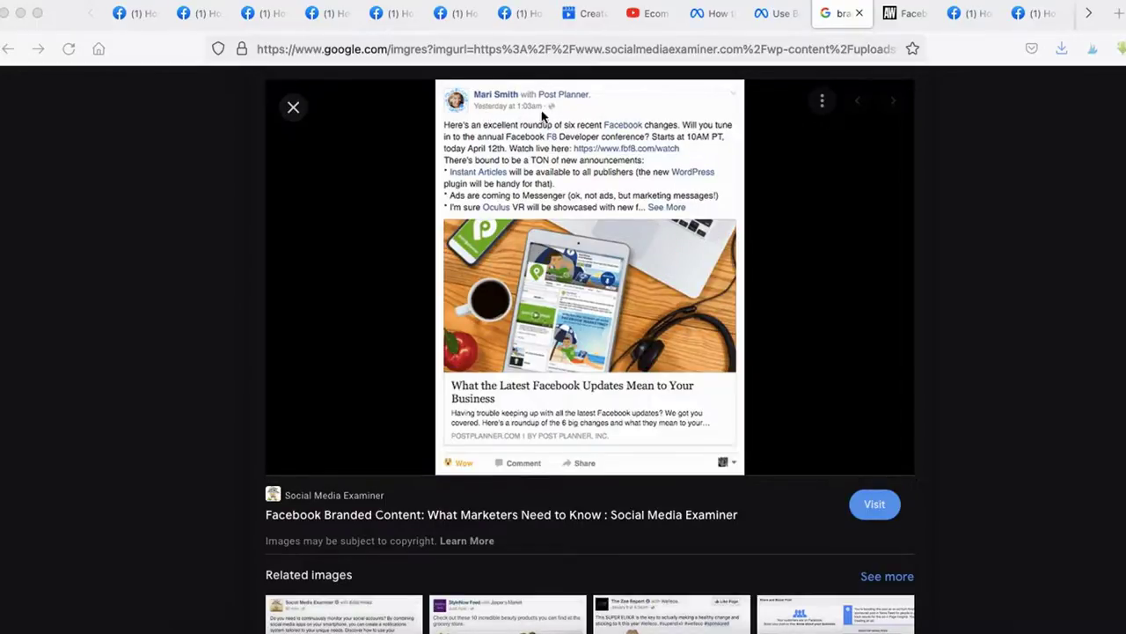
drag(470, 104, 596, 104)
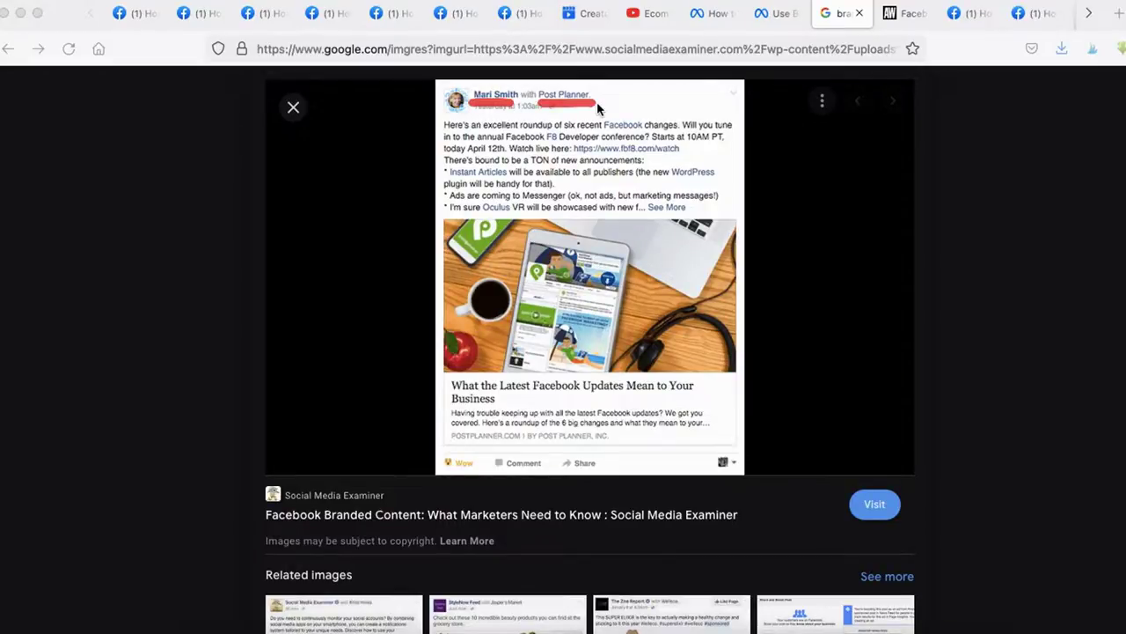
Open the Adweek article on Facebook's branded content tag and examine the Paid Partnership label and About This Partnership examples
click(888, 14)
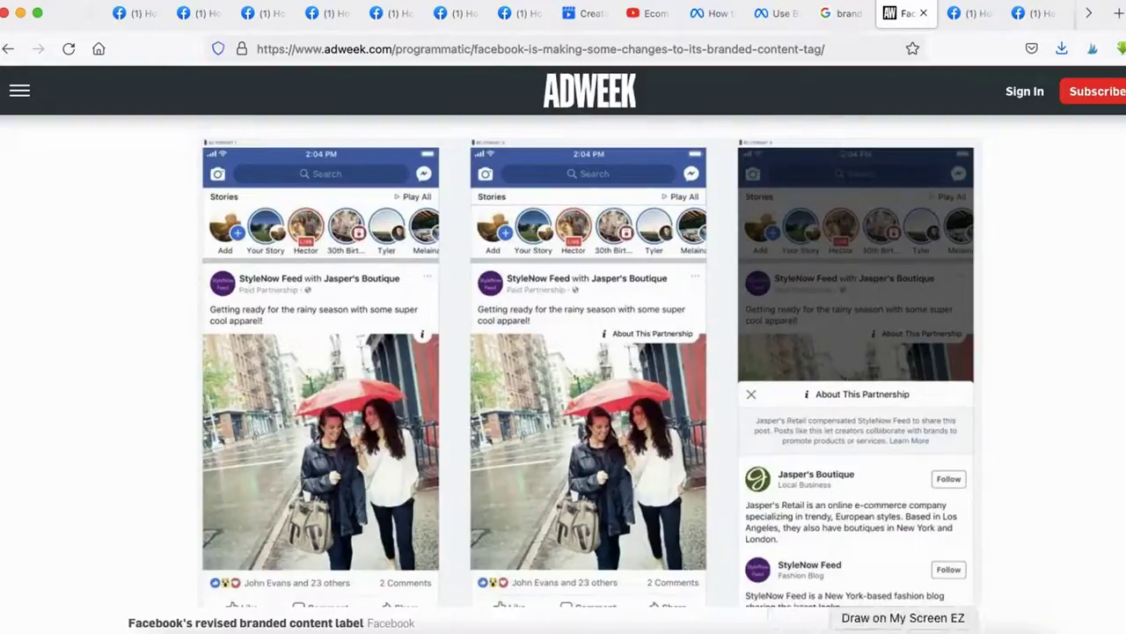
mouse_move(271, 308)
mouse_down()
mouse_move(294, 265)
mouse_move(258, 304)
mouse_up()
mouse_move(317, 264)
mouse_down()
mouse_move(444, 286)
mouse_move(348, 273)
mouse_up()
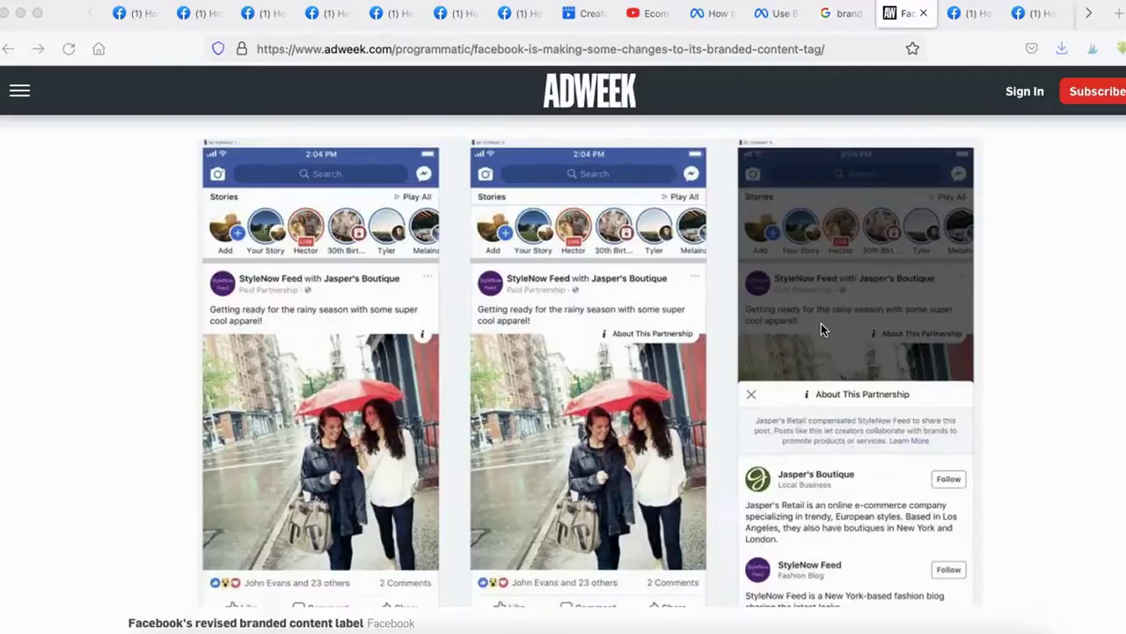
mouse_move(834, 371)
mouse_down()
mouse_move(741, 368)
mouse_move(725, 611)
mouse_move(947, 612)
mouse_move(966, 418)
mouse_move(836, 365)
mouse_up()
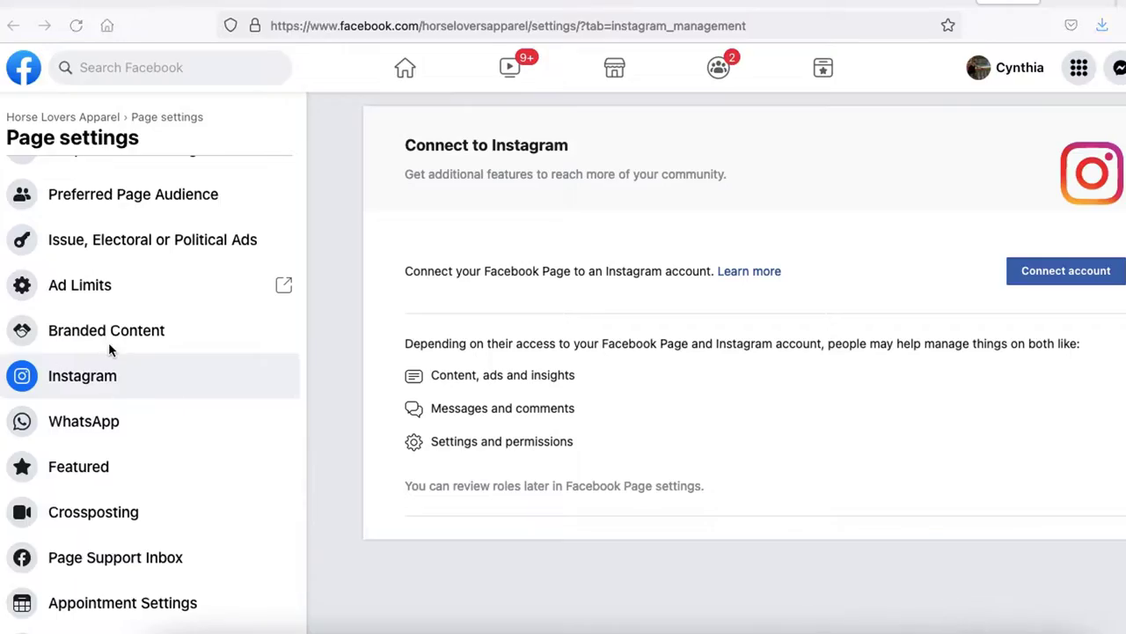
Review the page's Instagram connection option, and open the Crossposting settings to examine how to add Pages to crosspost
mouse_move(113, 345)
mouse_down()
mouse_move(31, 343)
mouse_move(48, 460)
mouse_move(161, 368)
mouse_move(100, 343)
mouse_up()
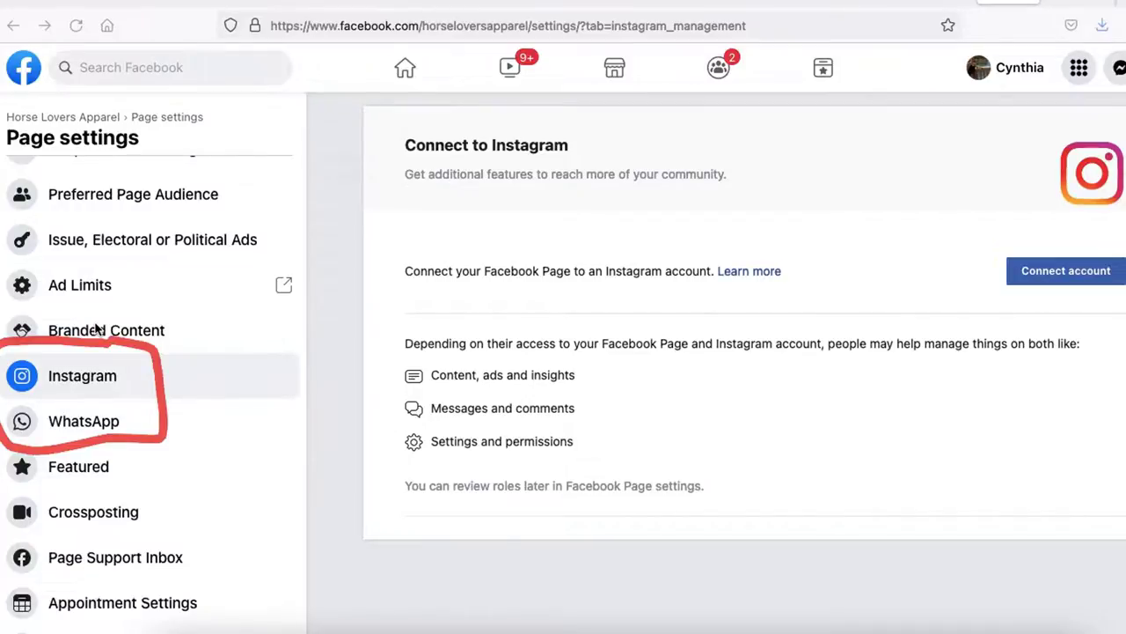
mouse_move(1036, 236)
mouse_down()
mouse_move(1122, 282)
mouse_move(1008, 242)
mouse_up()
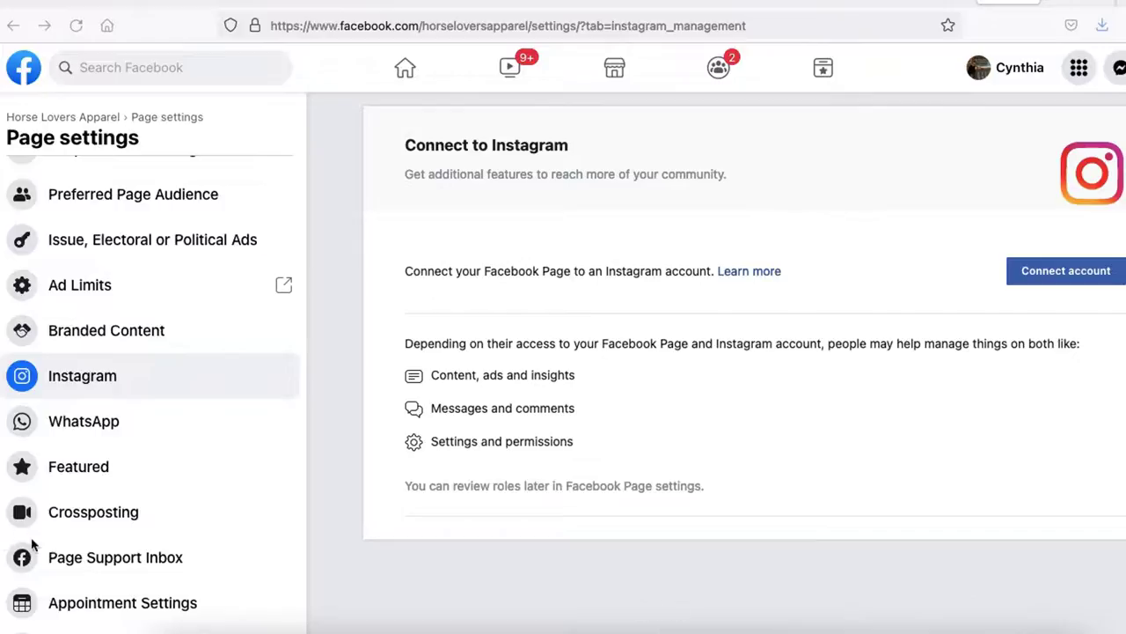
drag(4, 538, 10, 499)
click(11, 500)
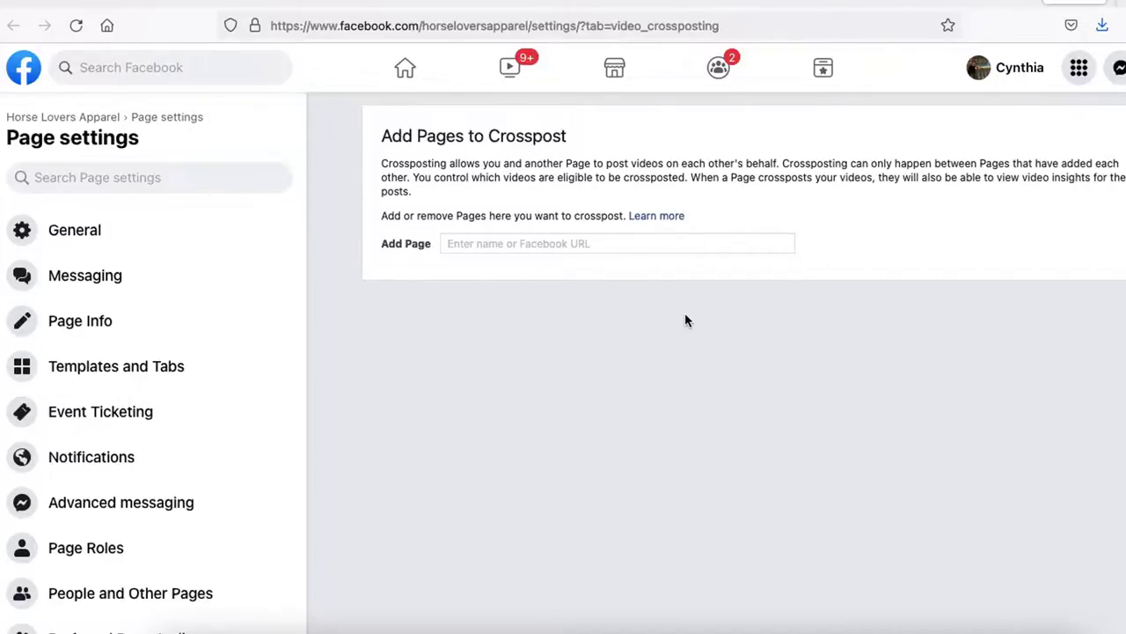
mouse_move(459, 209)
mouse_down()
mouse_move(720, 257)
mouse_move(403, 227)
mouse_up()
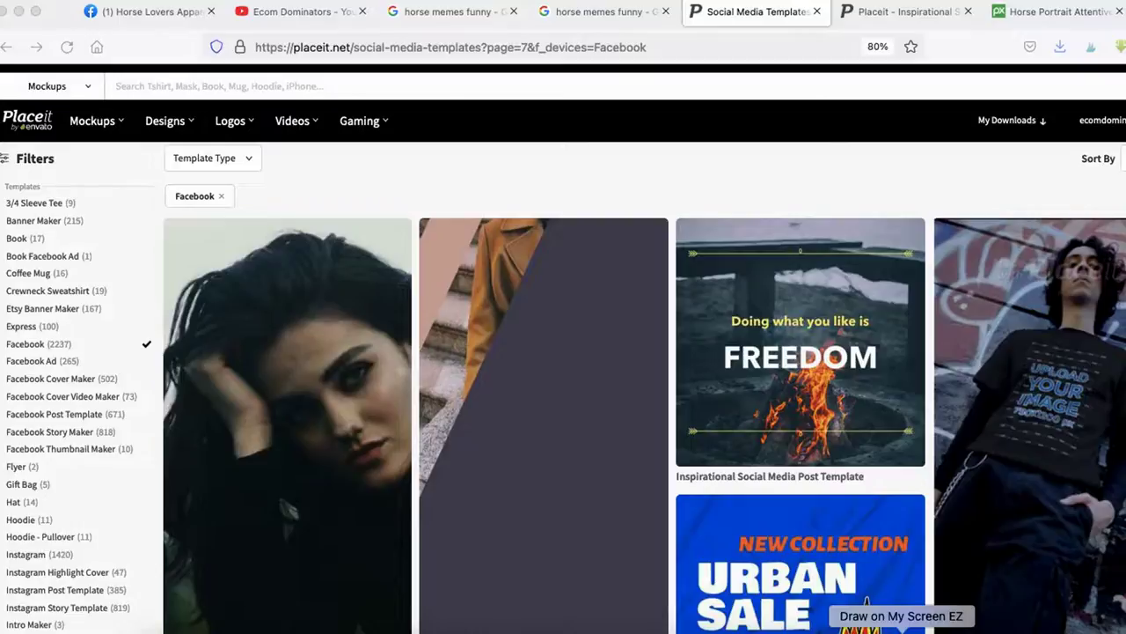
Browse Placeit's Facebook social media templates for post, story, cover and video designs
scroll(957, 521, down, 10)
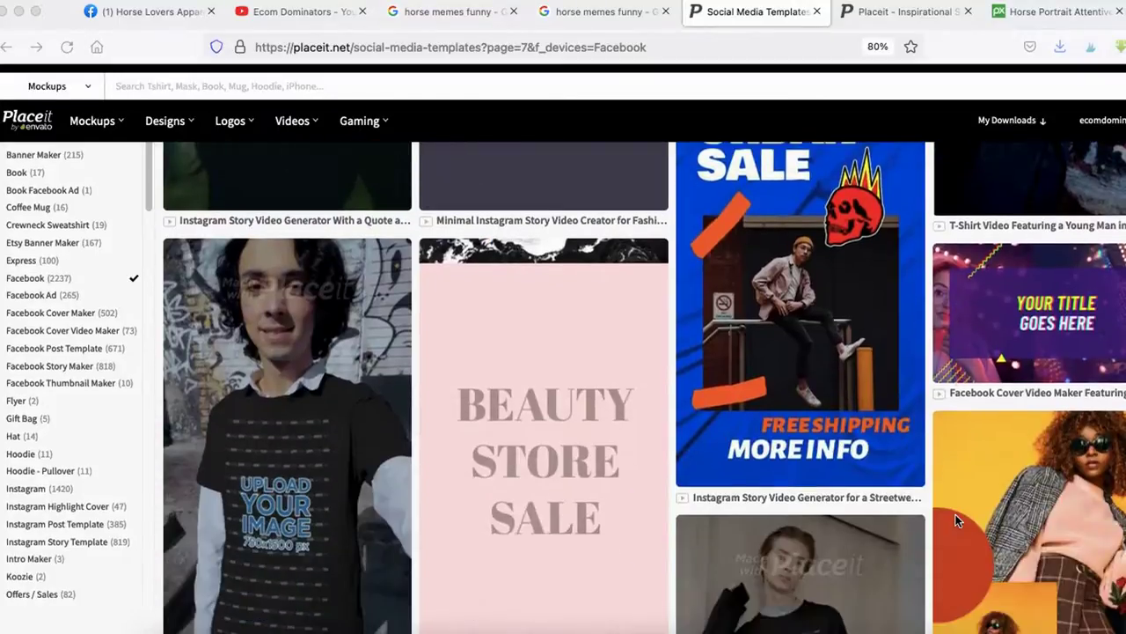
scroll(955, 521, down, 6)
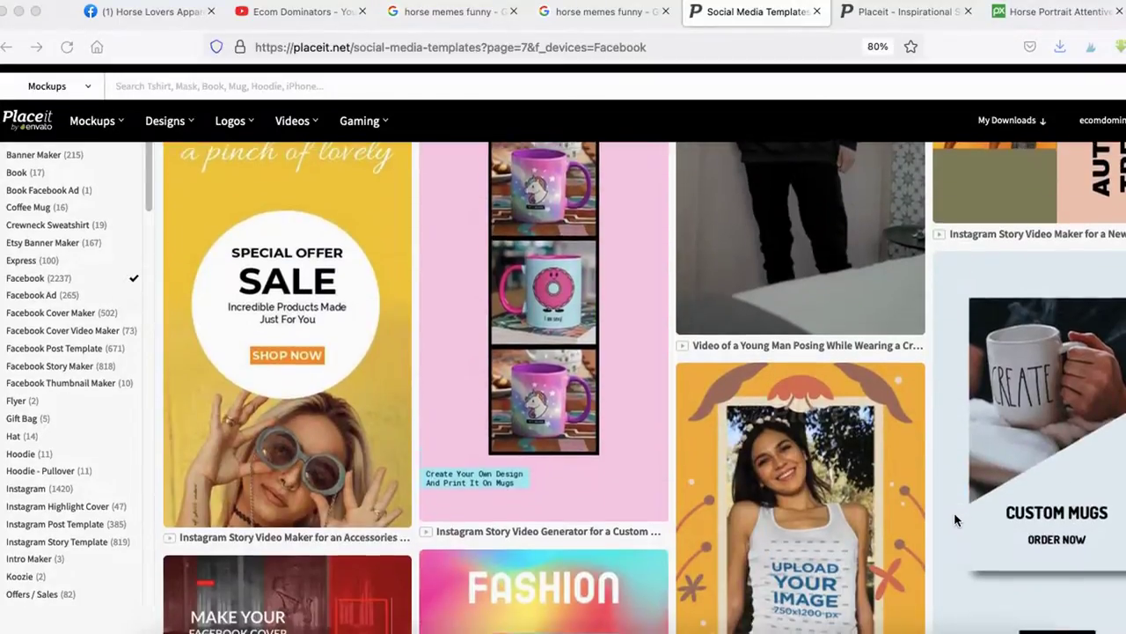
scroll(952, 522, down, 1)
scroll(952, 521, down, 1)
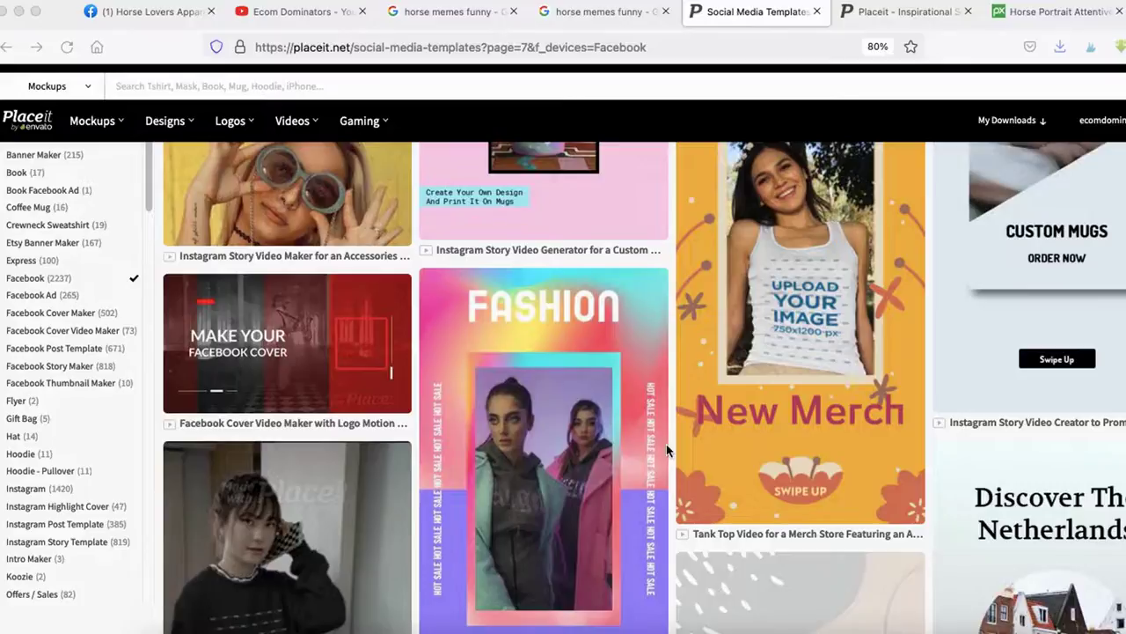
scroll(666, 443, down, 4)
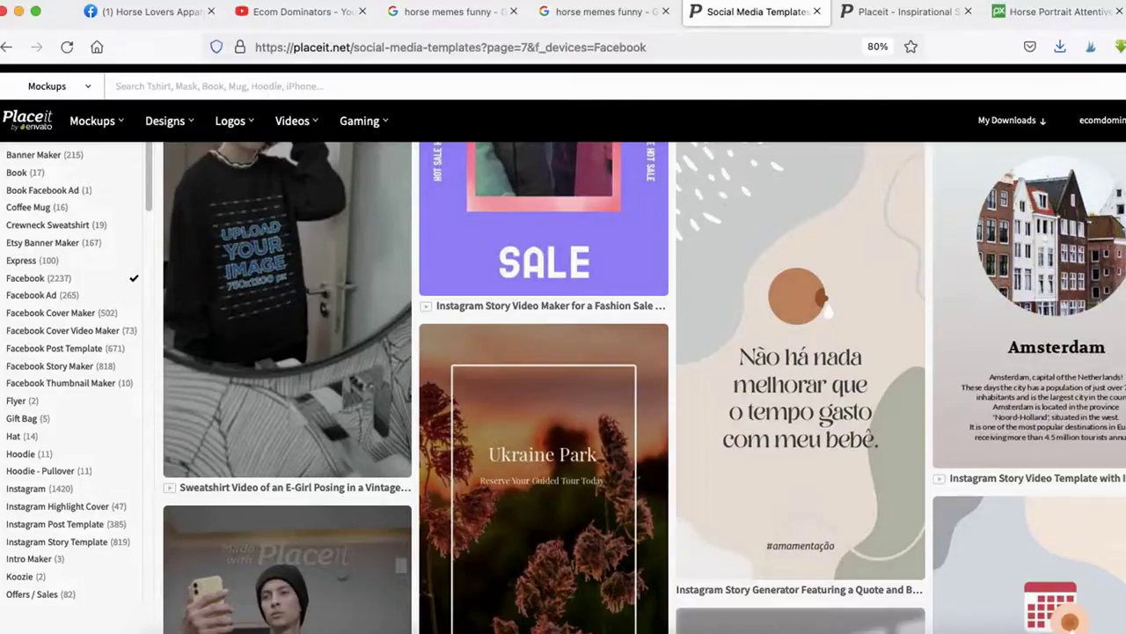
scroll(644, 387, down, 7)
scroll(644, 387, up, 5)
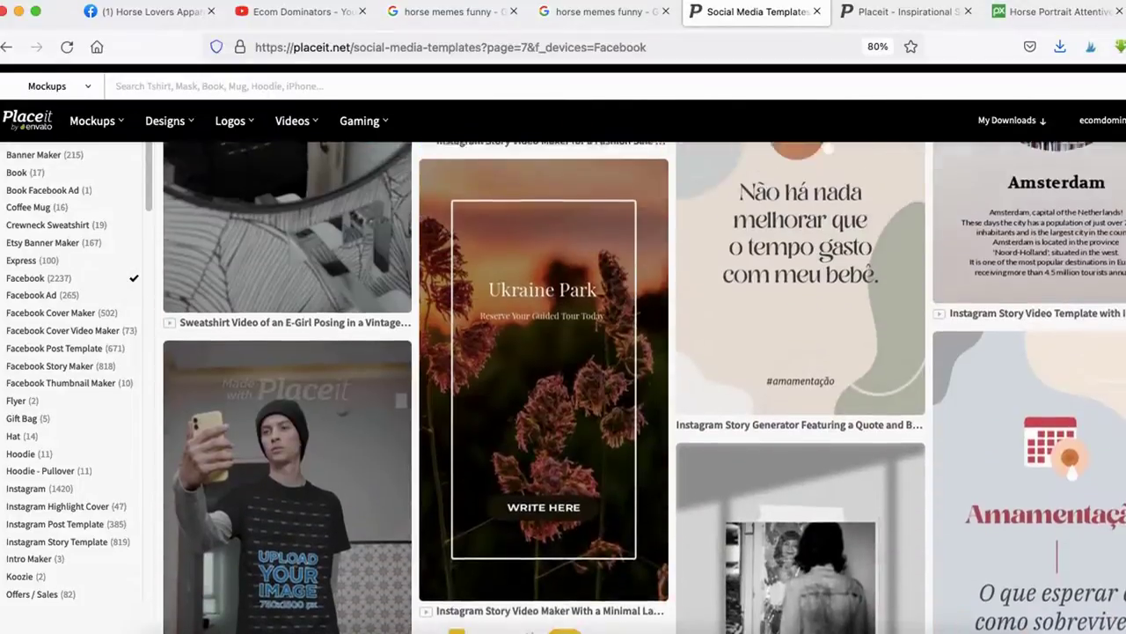
scroll(564, 387, up, 15)
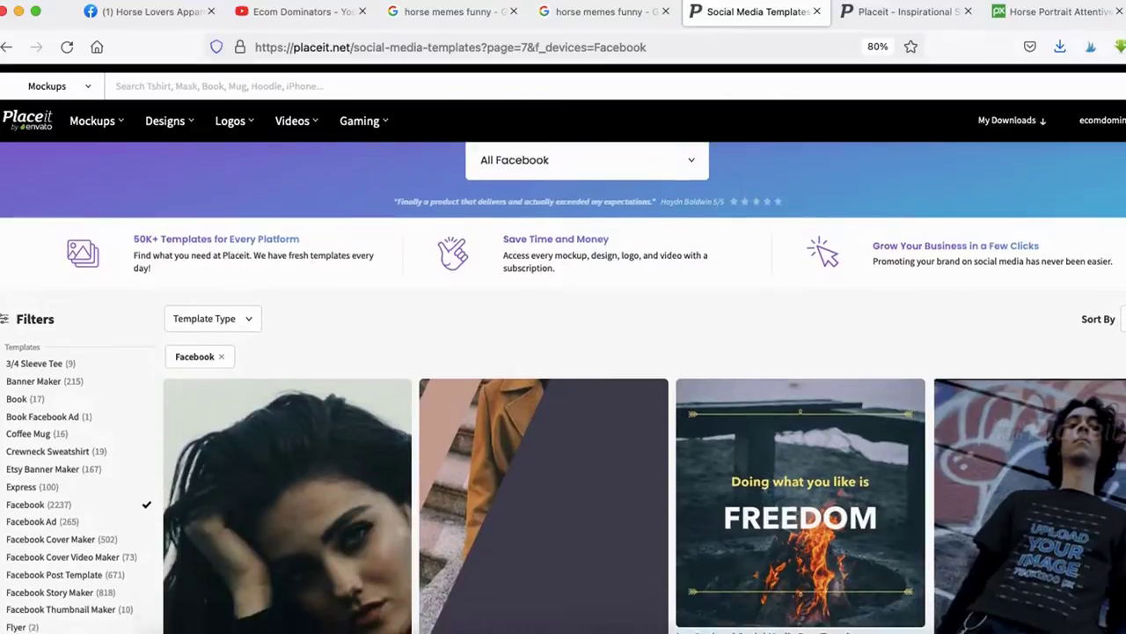
scroll(563, 387, down, 3)
scroll(563, 387, up, 1)
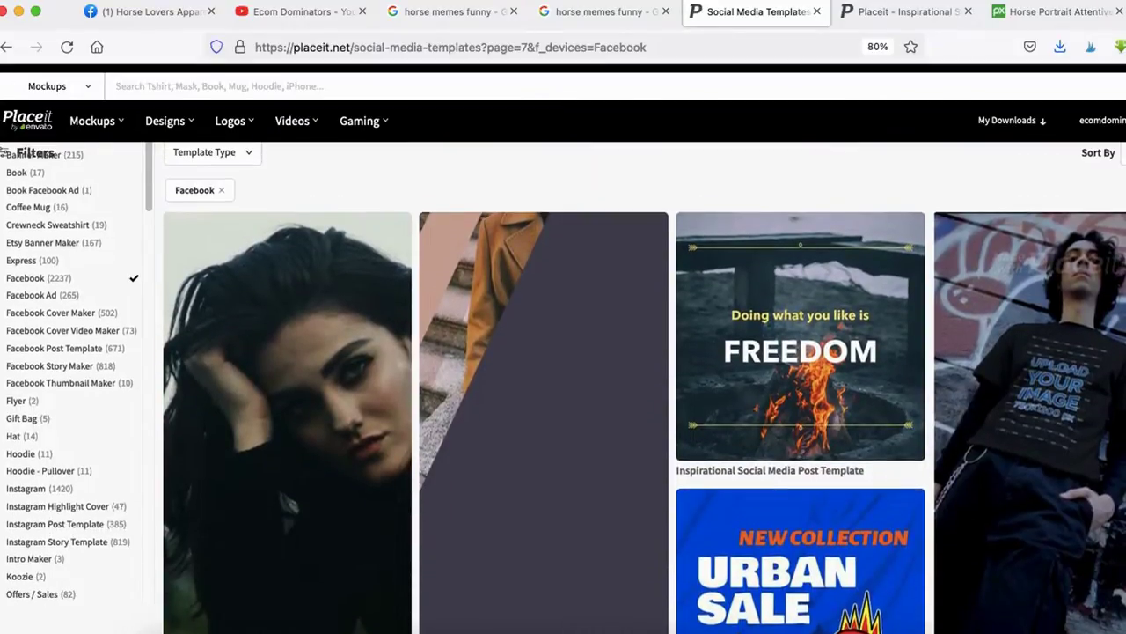
click(902, 630)
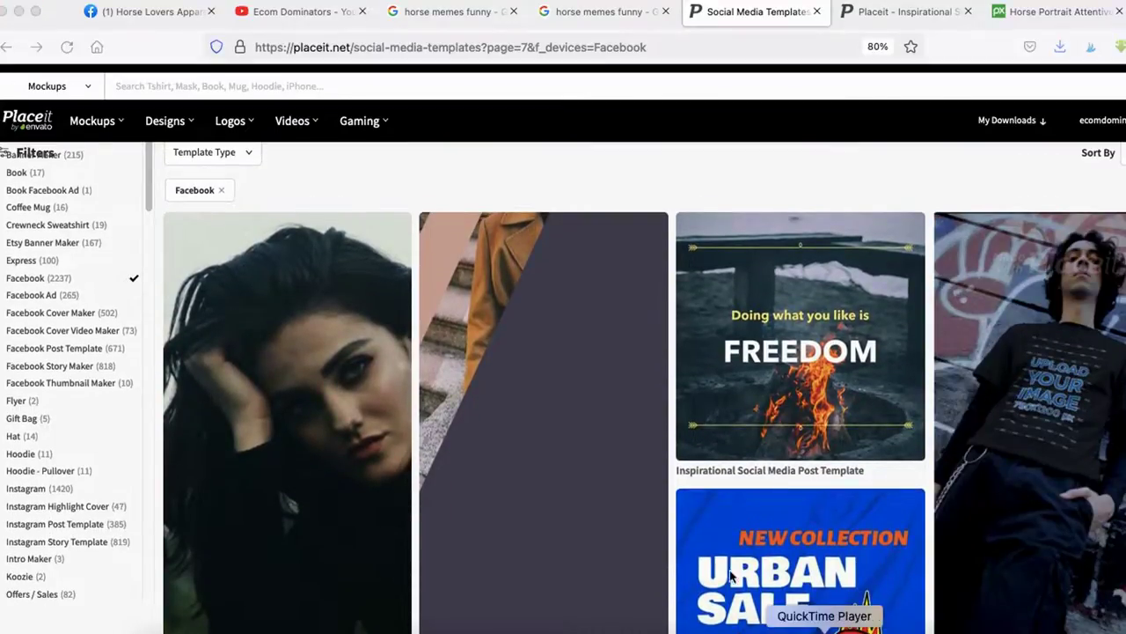
View the "Hey Girl" horse meme and browse the Google Images results for "horse memes funny"
click(607, 25)
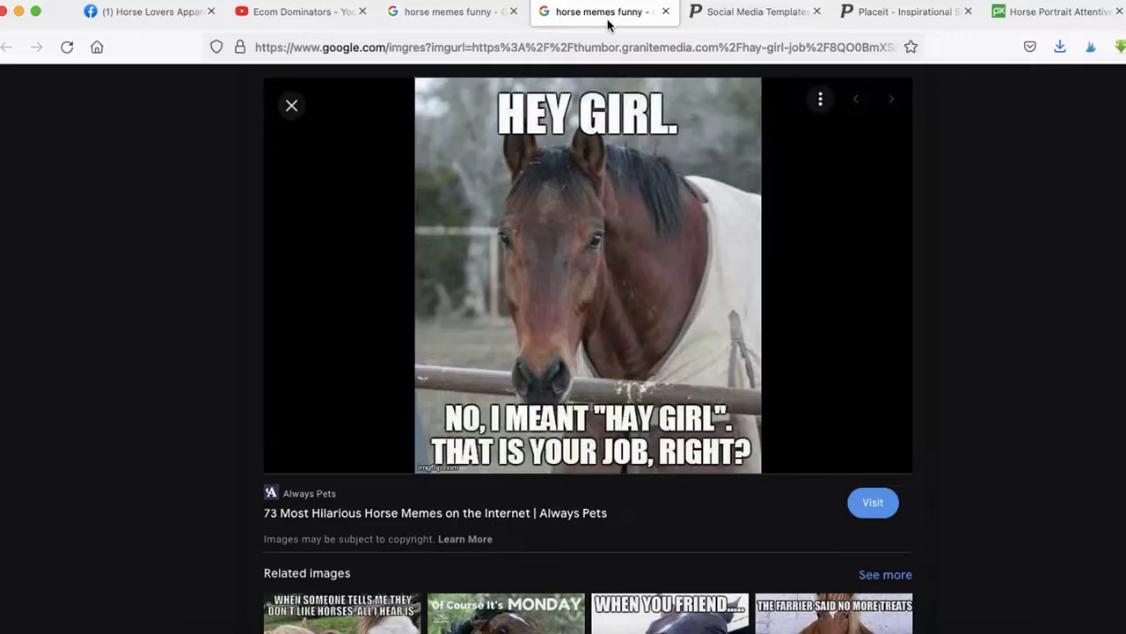
click(487, 24)
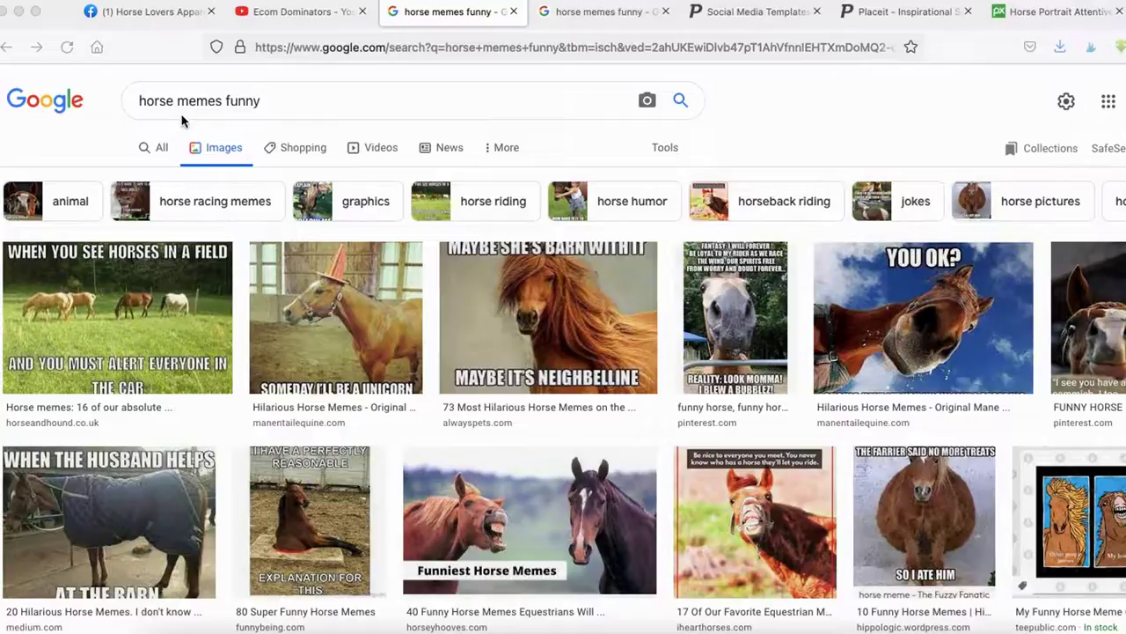
drag(113, 124, 283, 124)
scroll(574, 292, down, 5)
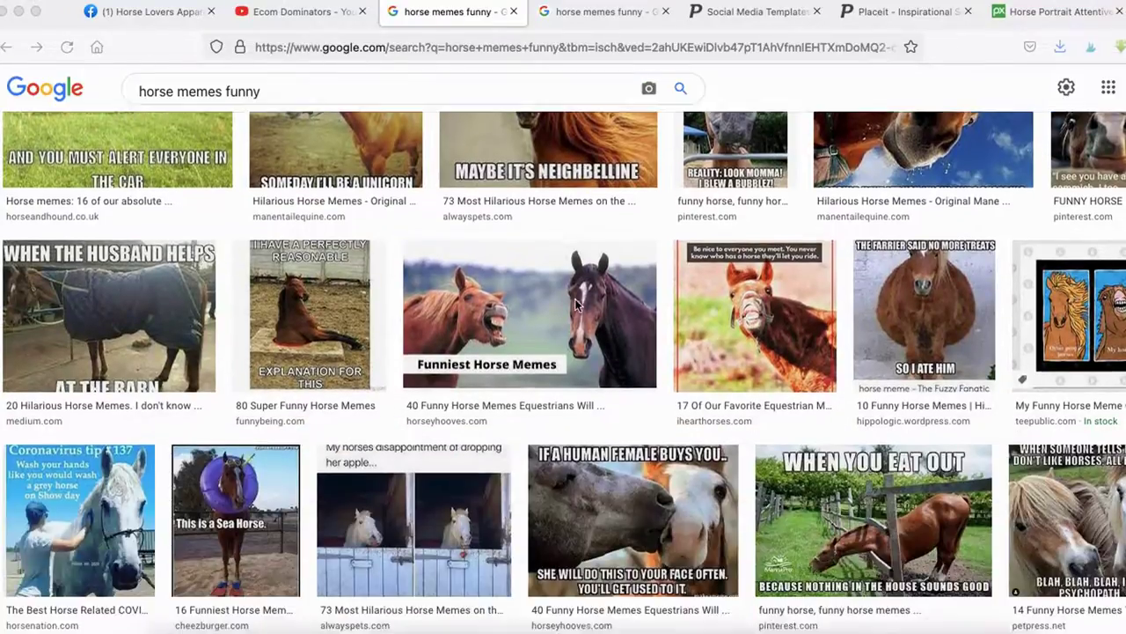
scroll(581, 242, up, 4)
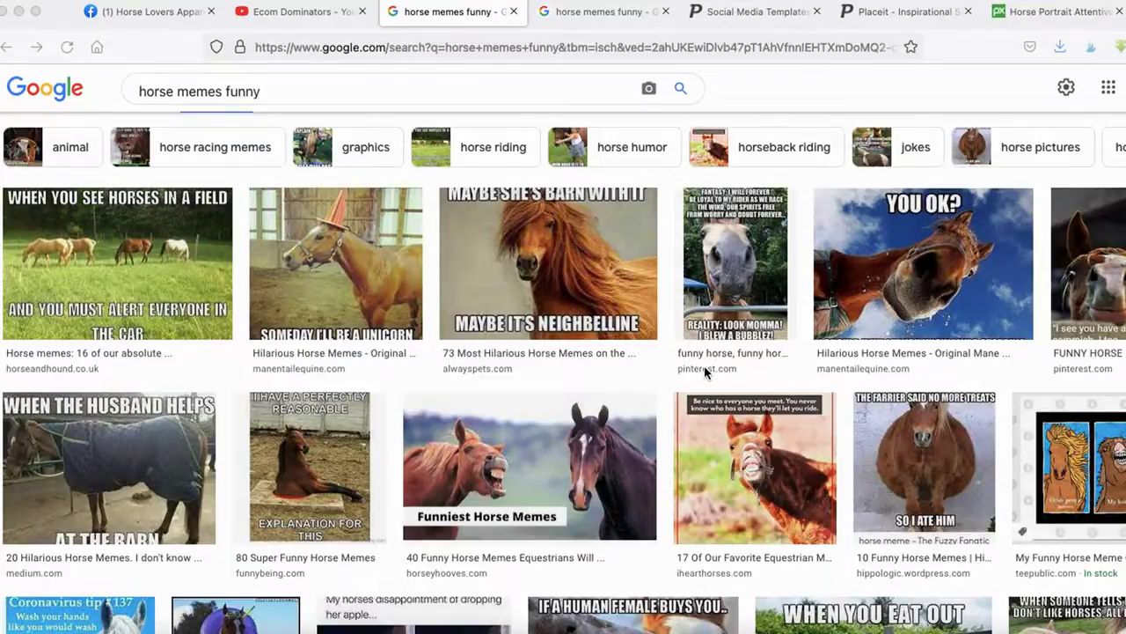
Browse the Google Images results for funny horse memes and view the "Hey Girl" horse meme again
scroll(704, 376, down, 8)
scroll(704, 371, down, 4)
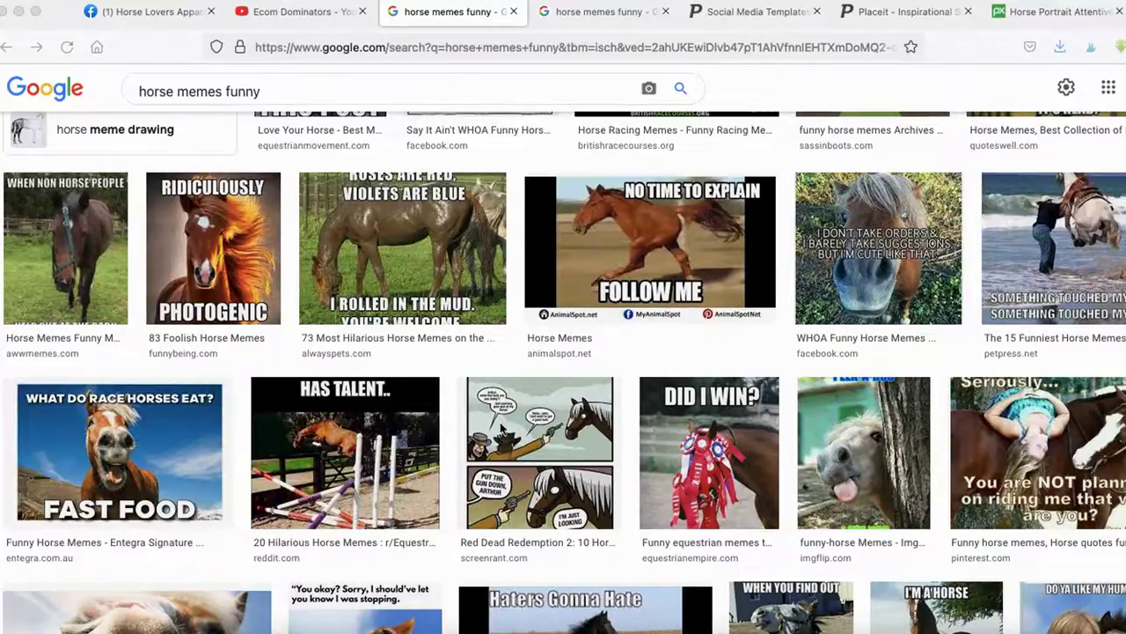
scroll(255, 352, down, 5)
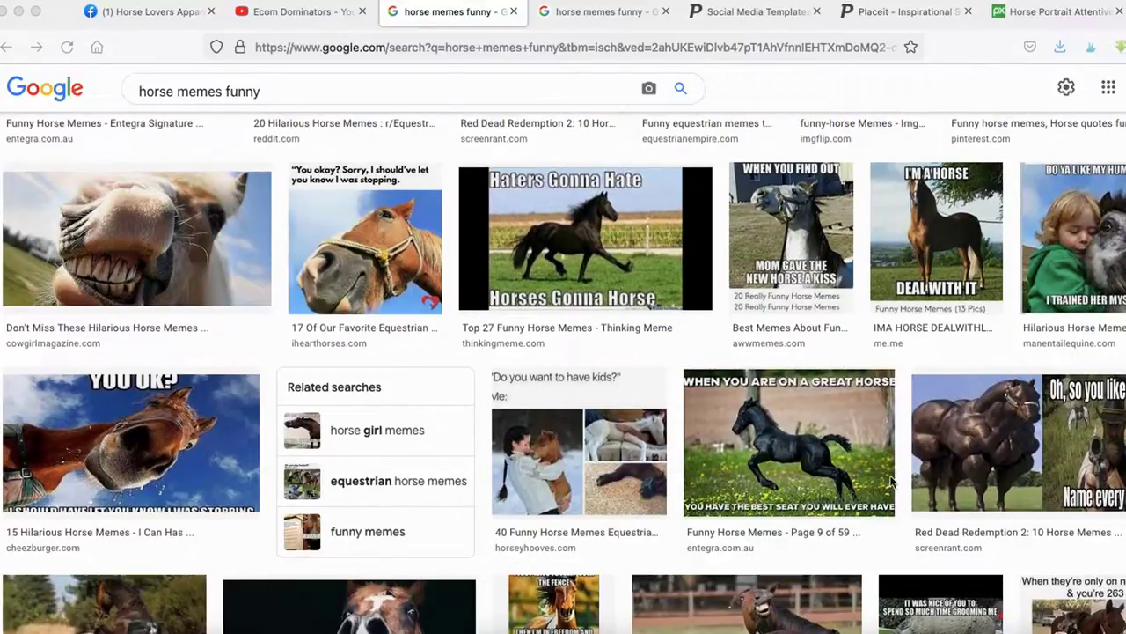
scroll(890, 482, down, 2)
click(598, 11)
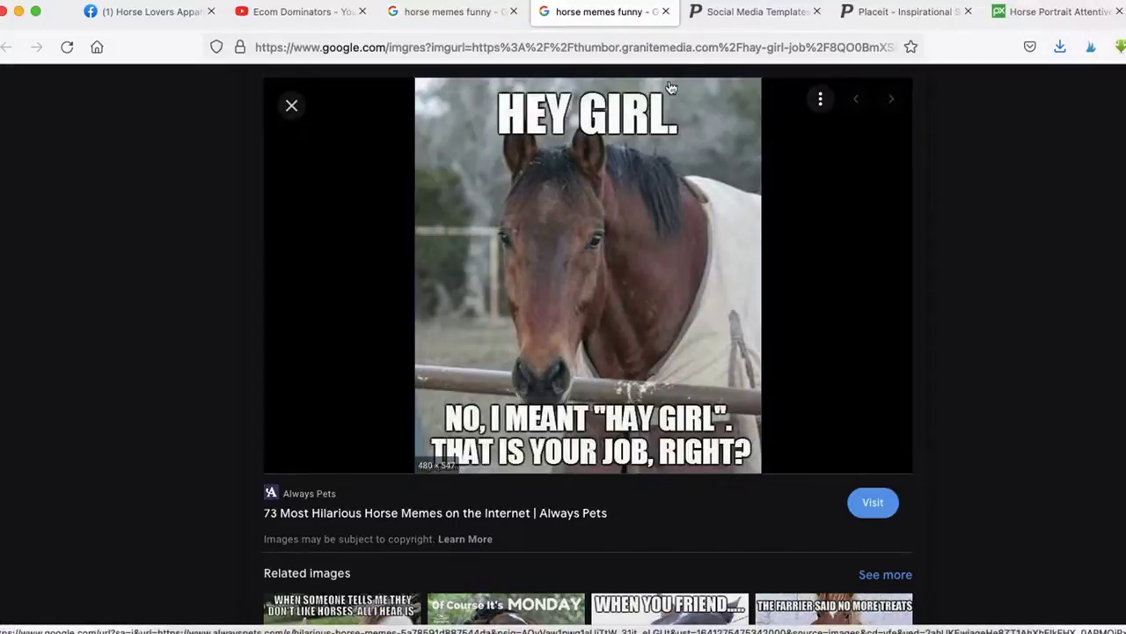
Find the campfire "FREEDOM" design among Placeit's Facebook templates and view the Inspirational Social Media Post Template in the editor
click(752, 11)
mouse_move(797, 176)
mouse_down()
mouse_move(730, 181)
mouse_move(930, 533)
mouse_move(766, 171)
mouse_up()
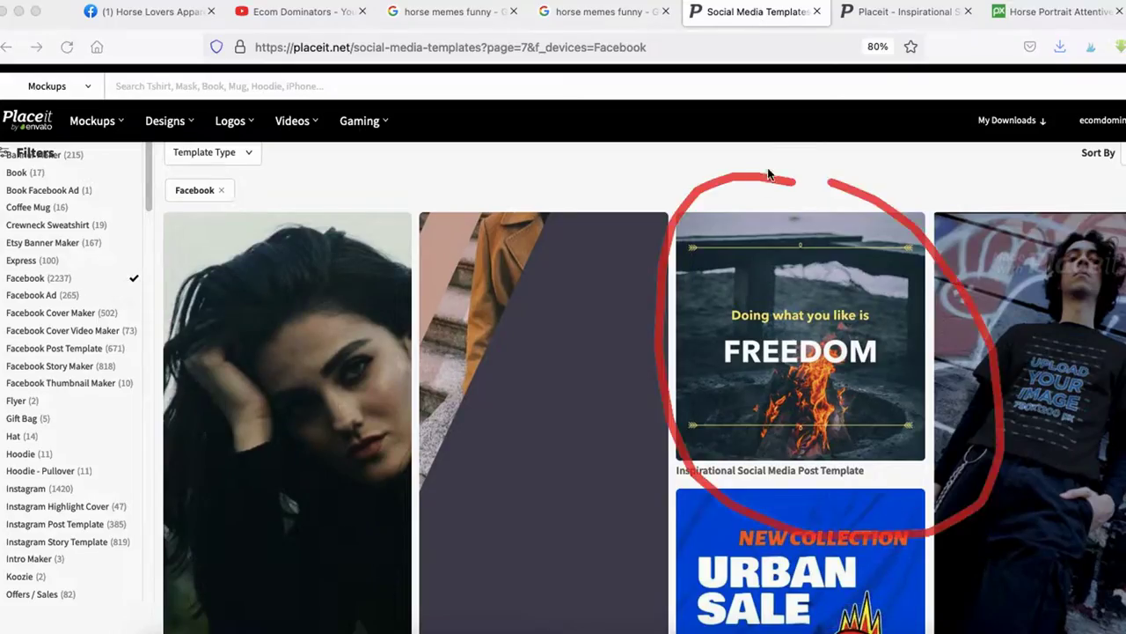
click(910, 19)
scroll(774, 394, down, 2)
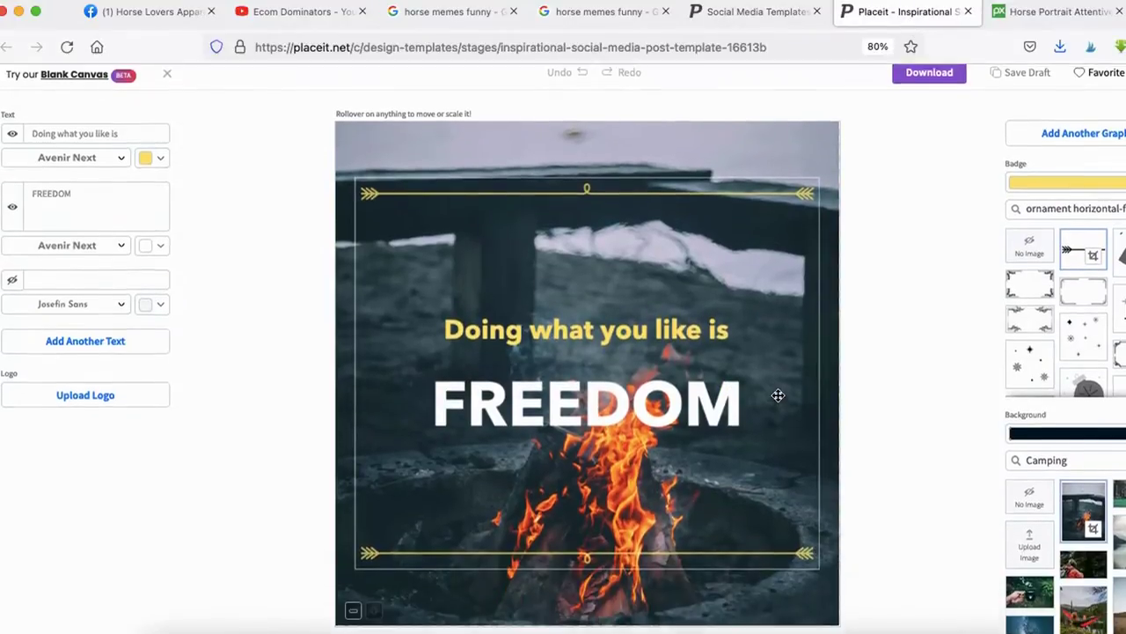
scroll(778, 395, down, 1)
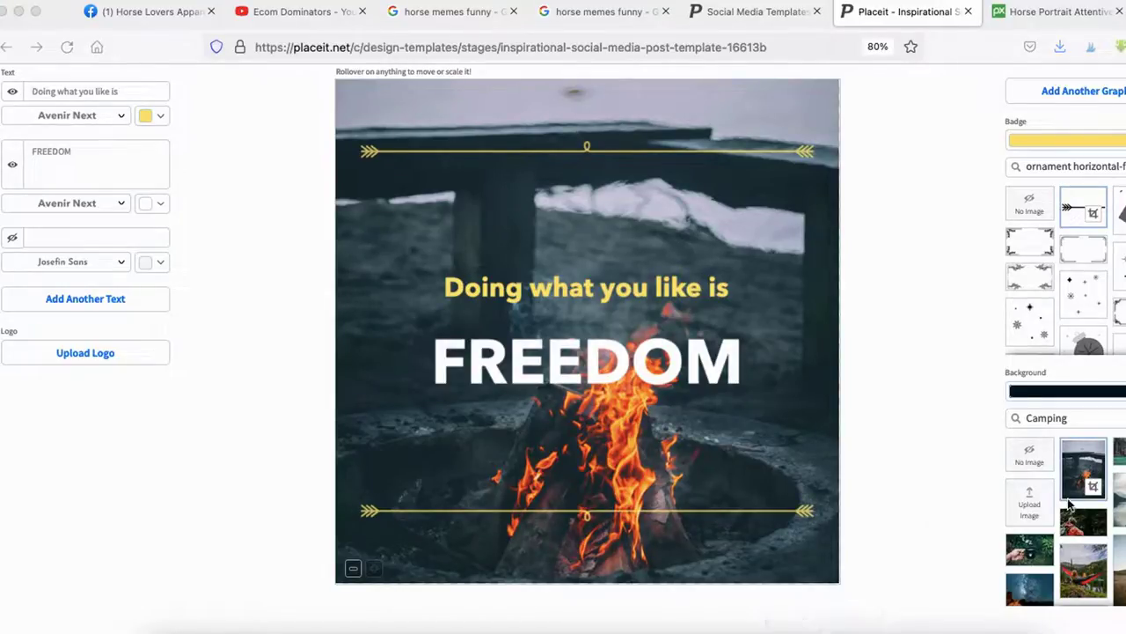
Check the bay horse portrait on Pixabay, upload it as the Placeit template's background image and crop it around the horse
mouse_move(1038, 460)
mouse_down()
mouse_move(971, 503)
mouse_move(1095, 503)
mouse_move(1043, 453)
mouse_up()
click(1022, 20)
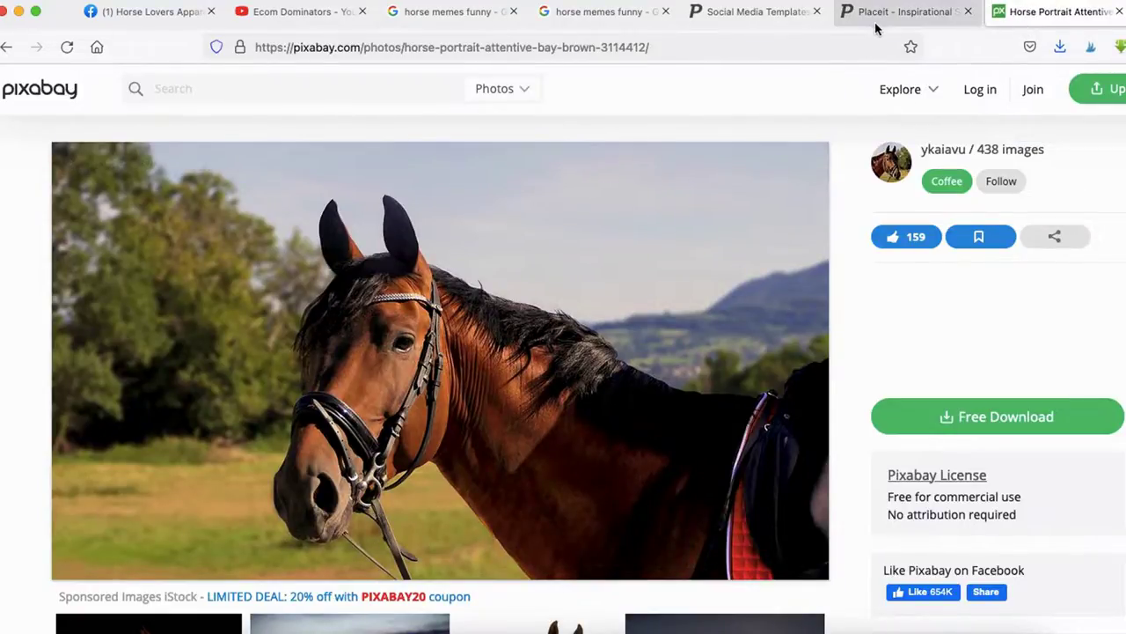
click(877, 25)
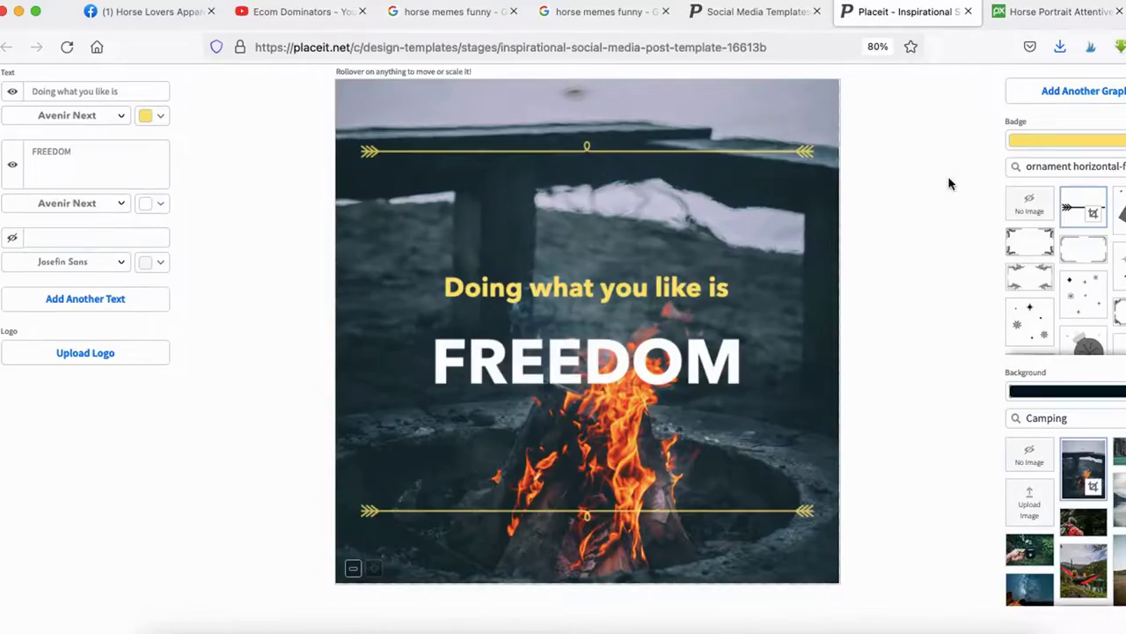
click(1035, 507)
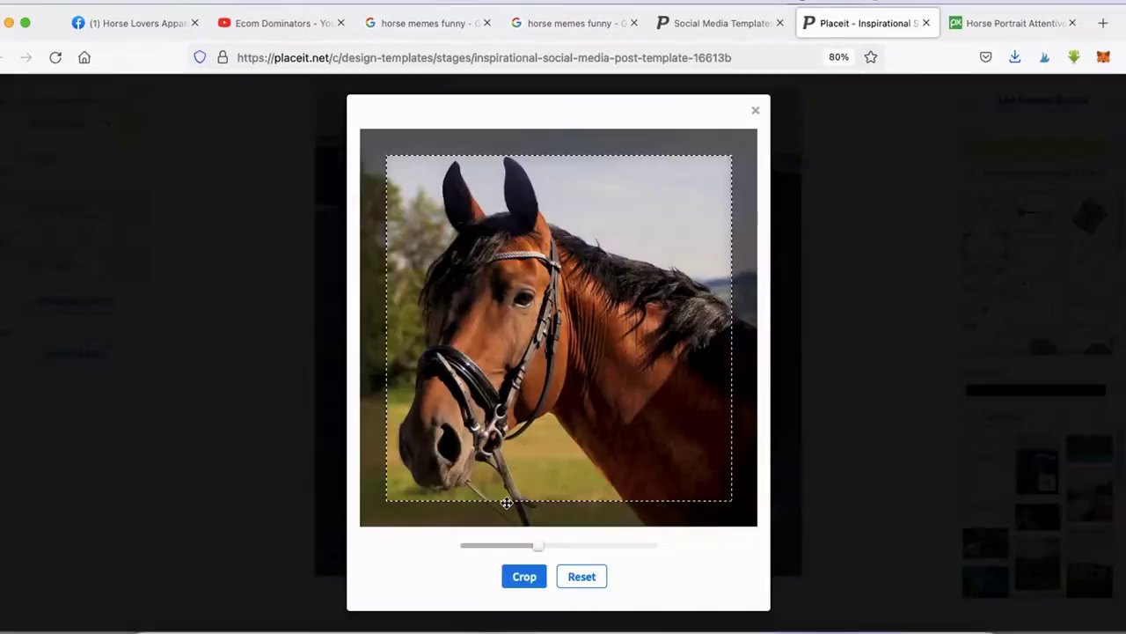
click(524, 579)
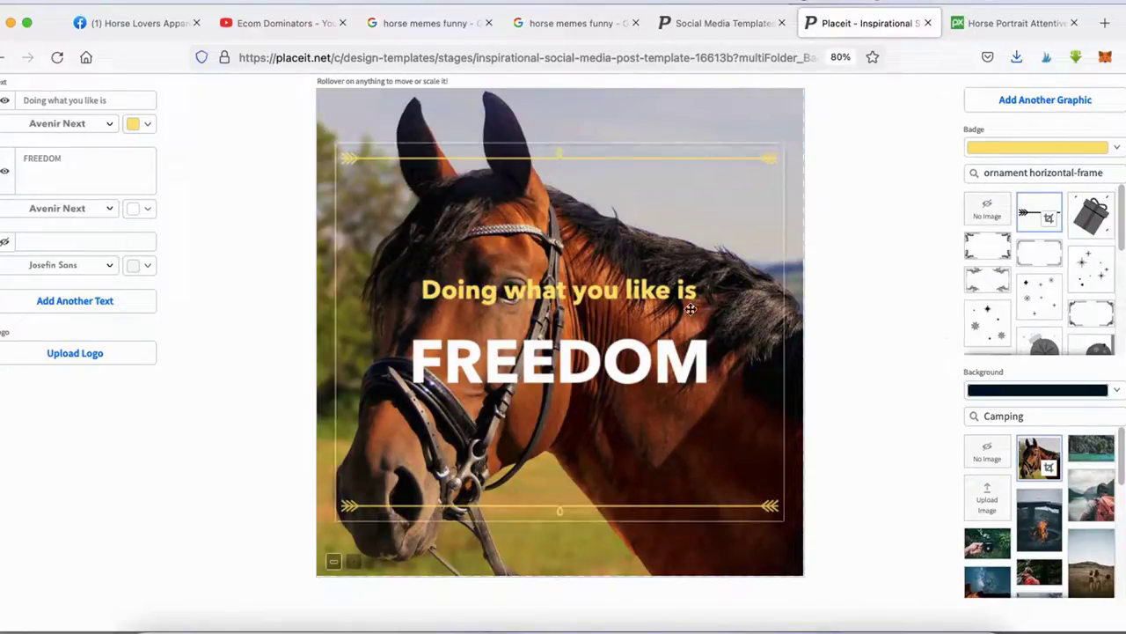
Replace the "FREEDOM" headline with "HEY GIRL!" and move it above the smaller text, near the top of the design
scroll(127, 214, up, 1)
scroll(128, 215, up, 2)
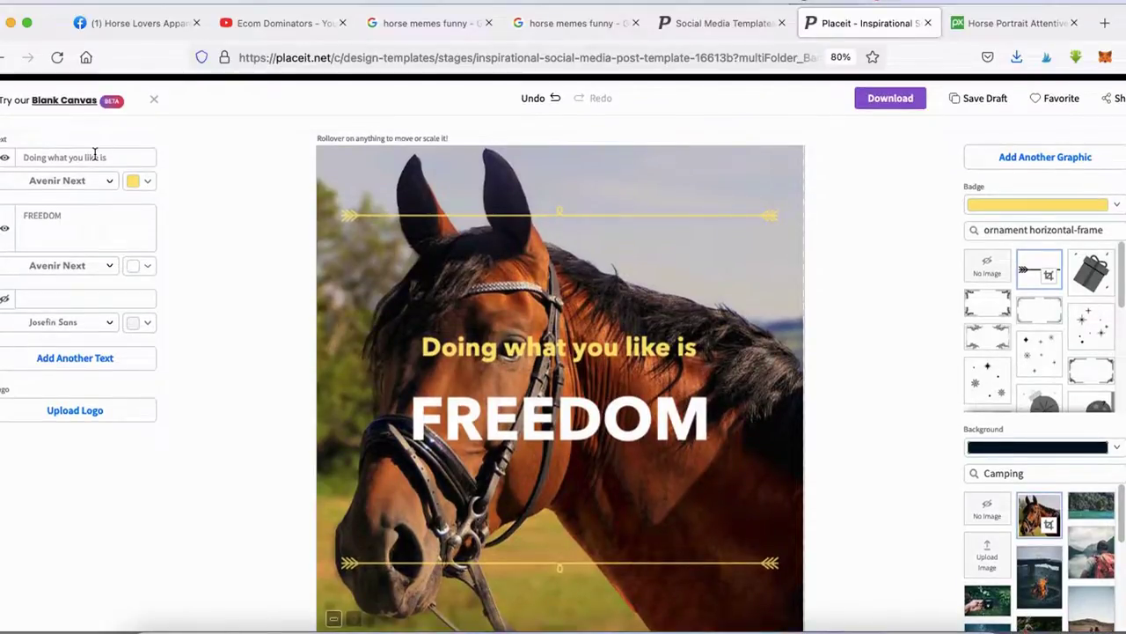
click(88, 216)
key(super+a)
text(HEY G)
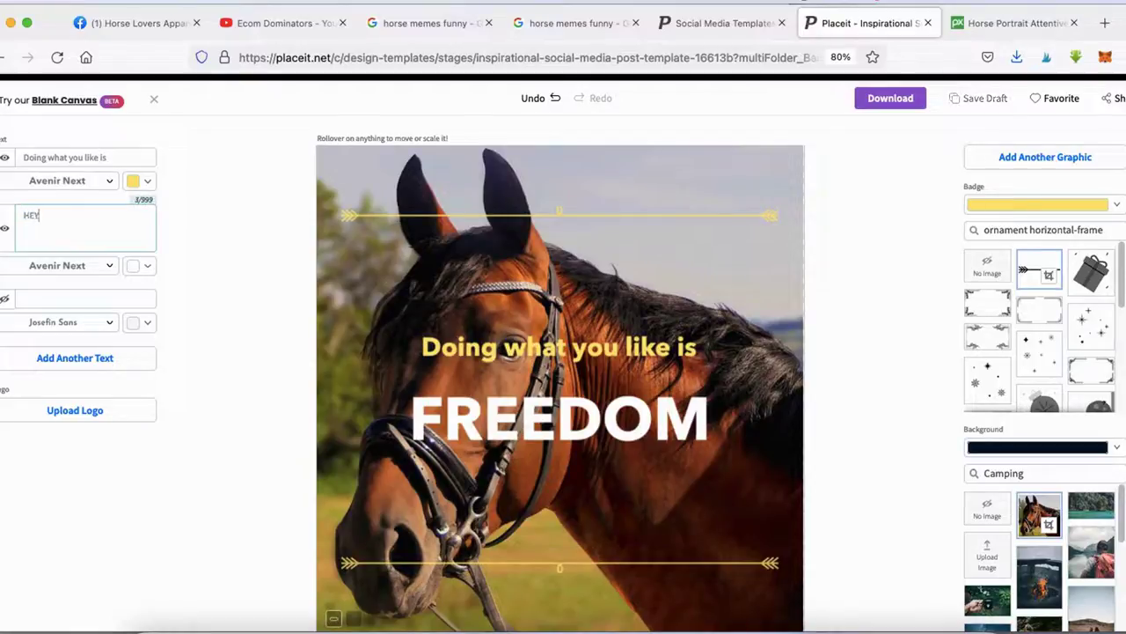
text(IRL!)
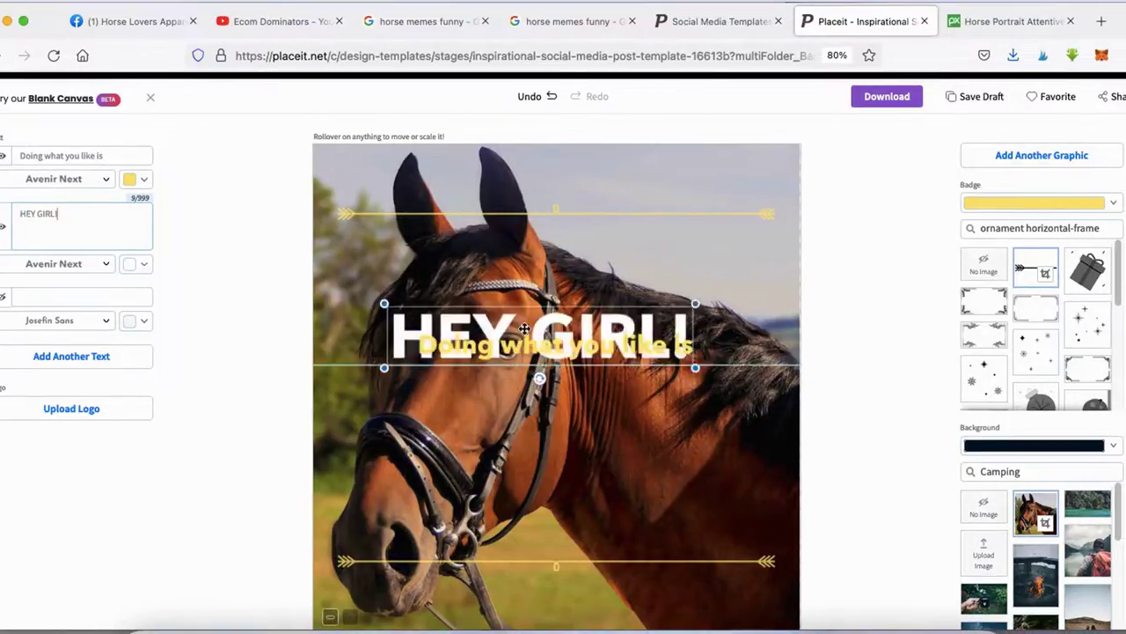
drag(552, 256, 547, 260)
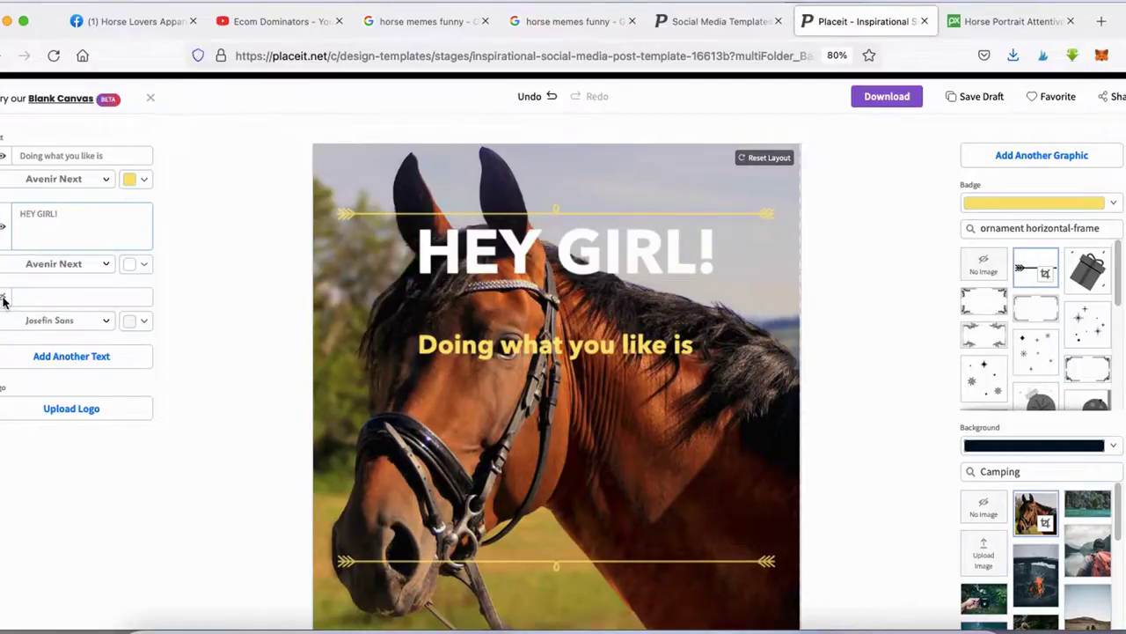
Fill the empty third text line with NO, I MEANT "HAY GIRL"
click(65, 295)
text(NO)
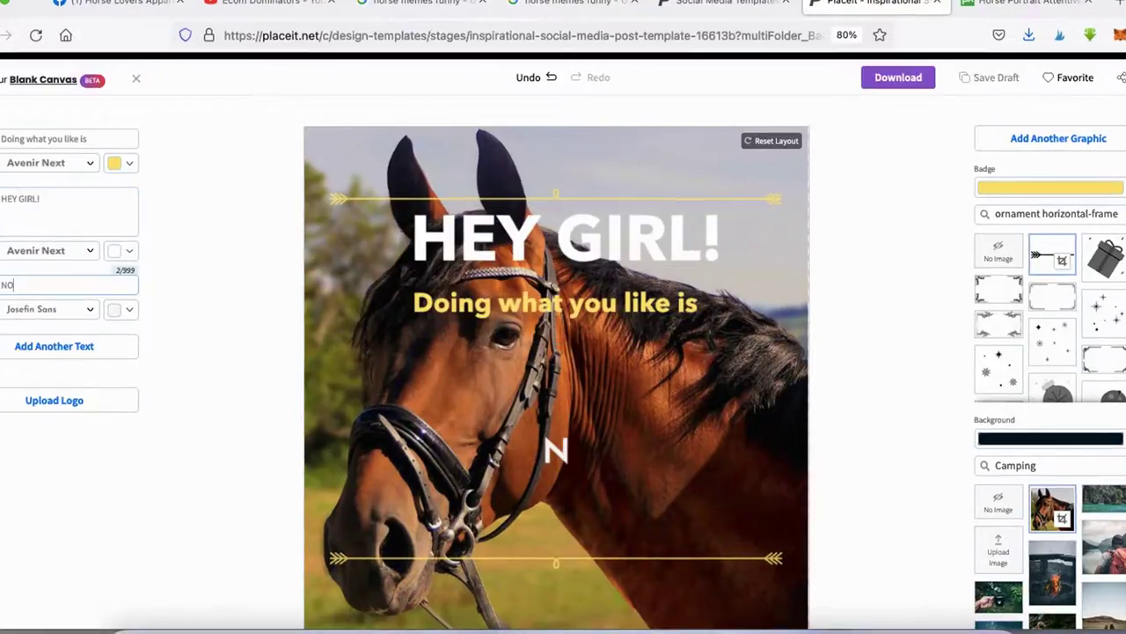
text(, I M)
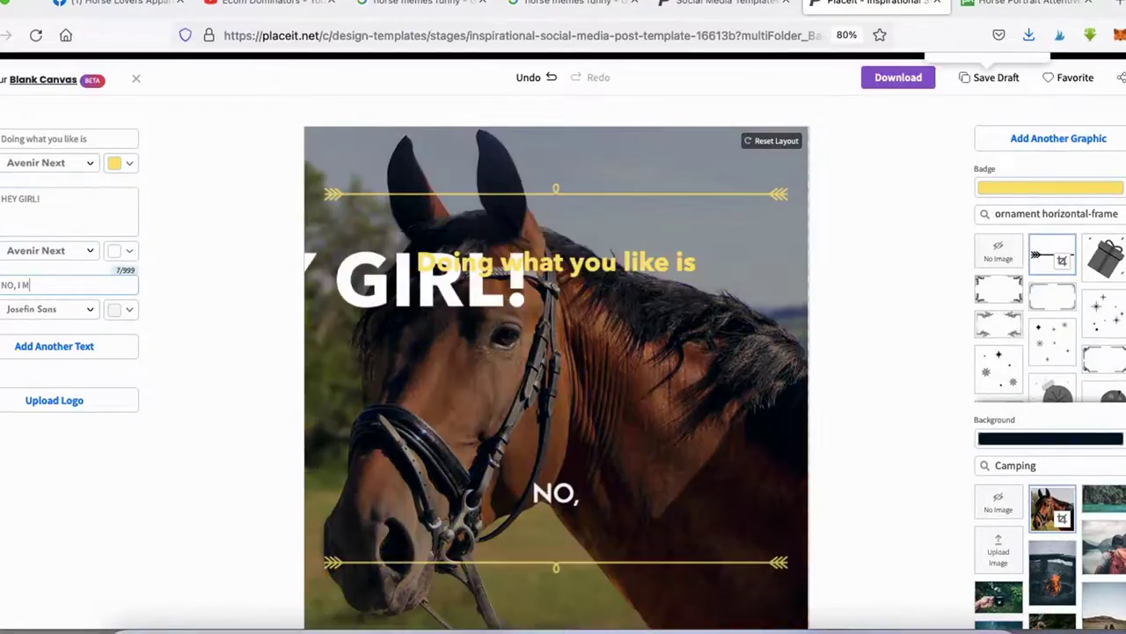
text(EANT "HAY )
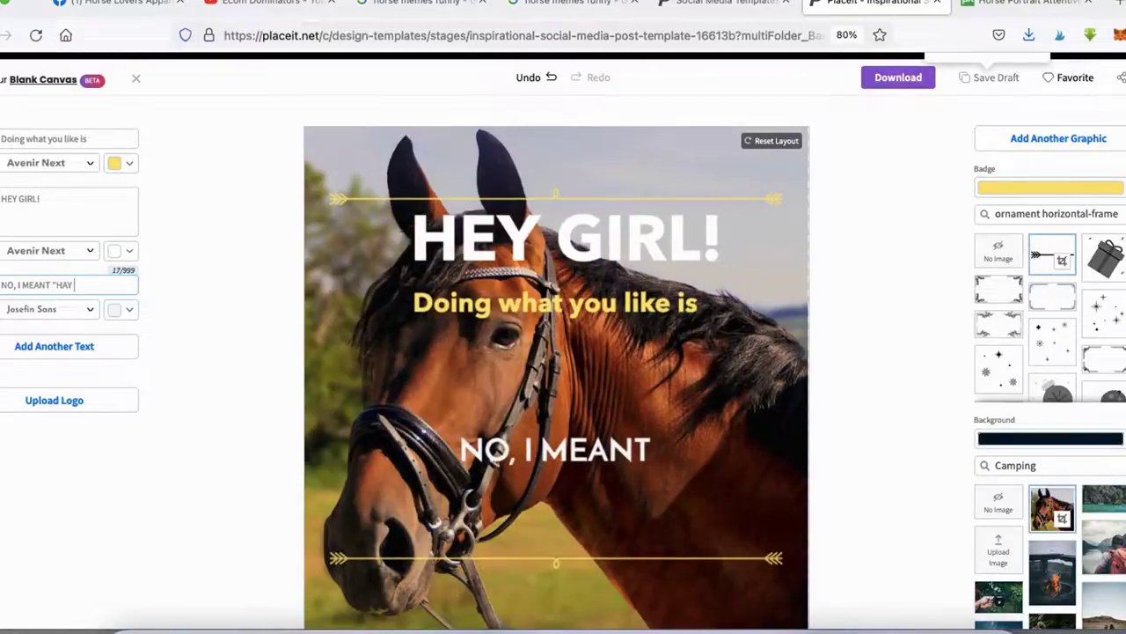
text(GIRL")
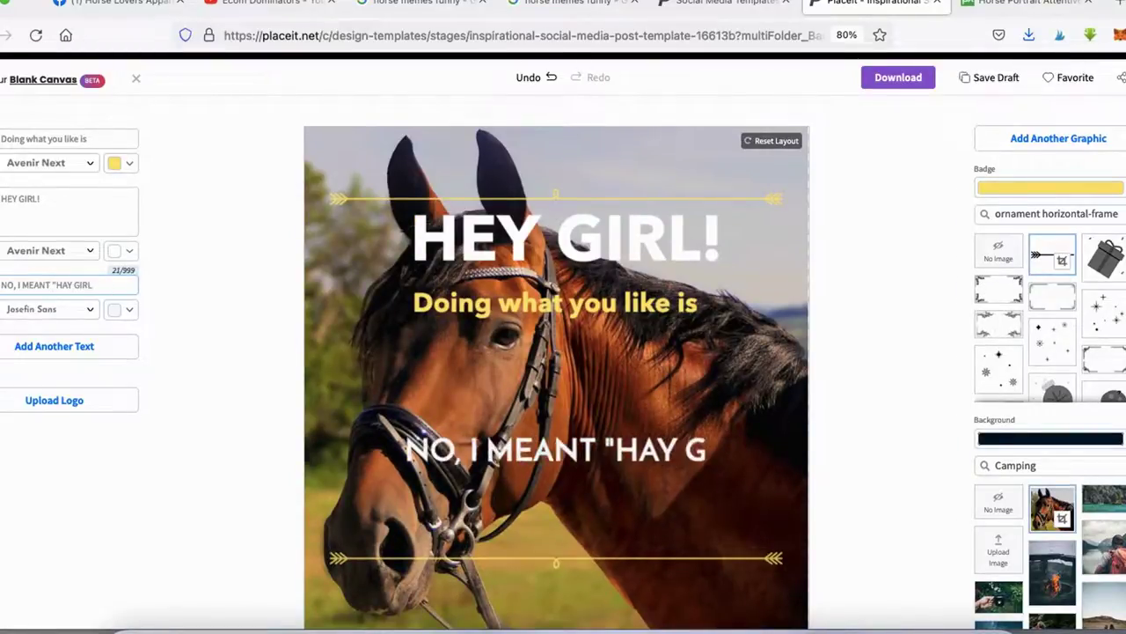
Replace "Doing what you like is" with "THAT IS YOUR JOB, RIGHT?" and change that text's color to white
triple_click(76, 140)
text(T)
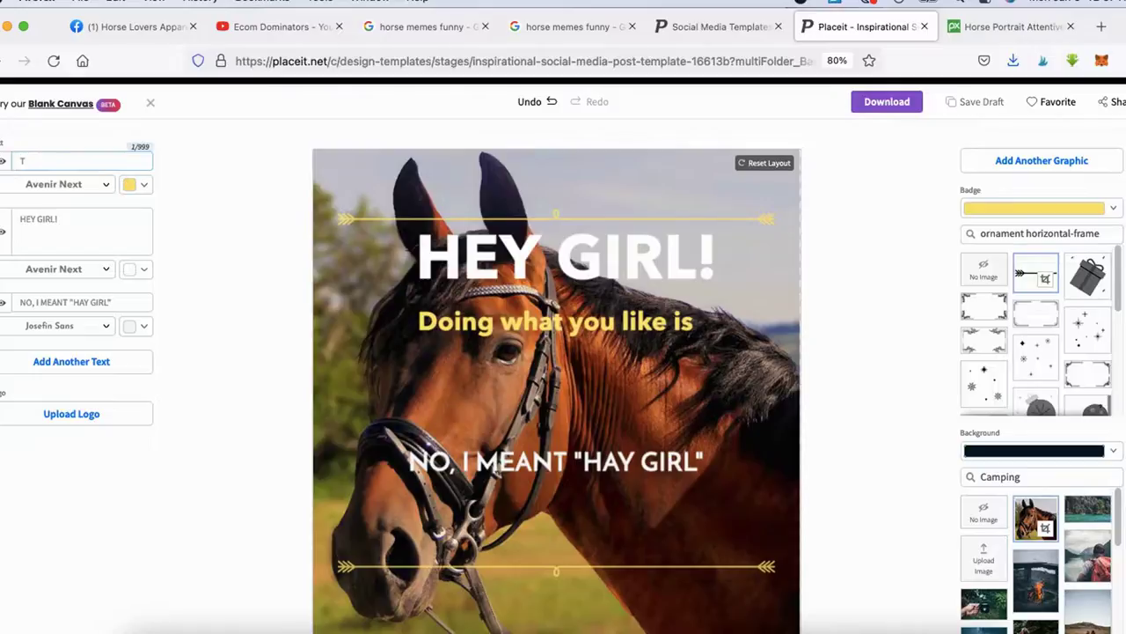
text(HAT IS)
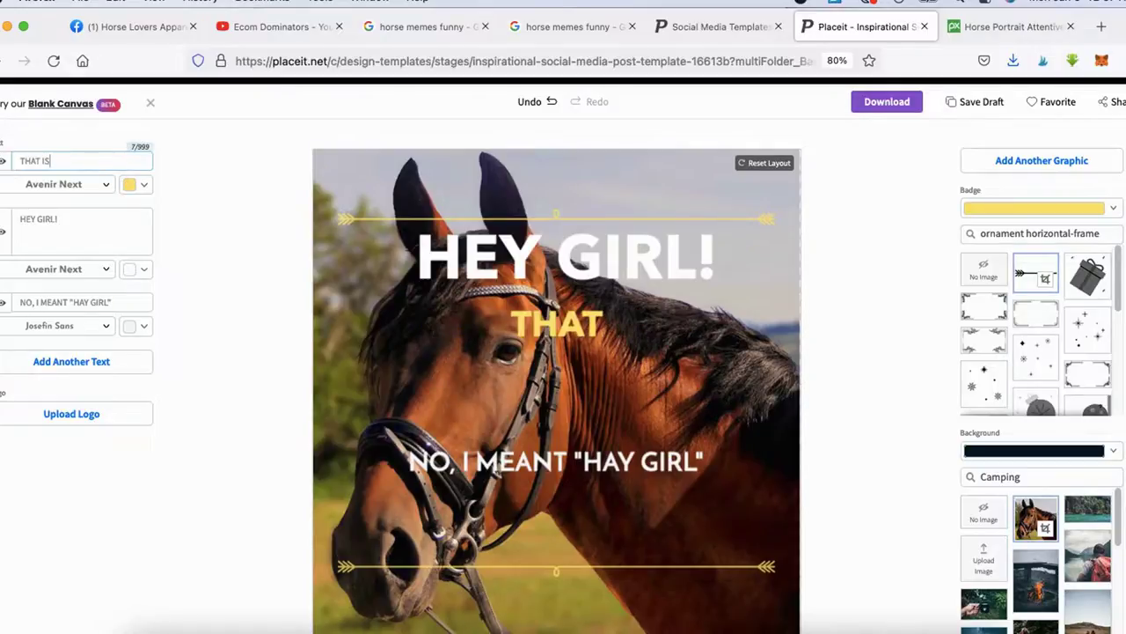
text( YOUR JOB)
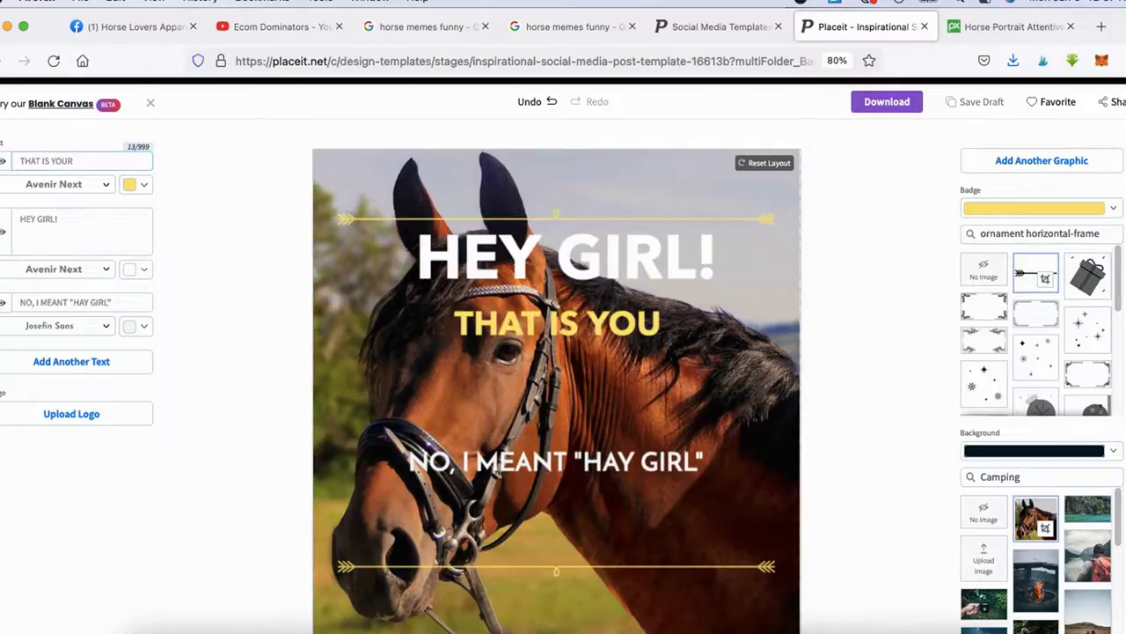
text(, RIGHT?)
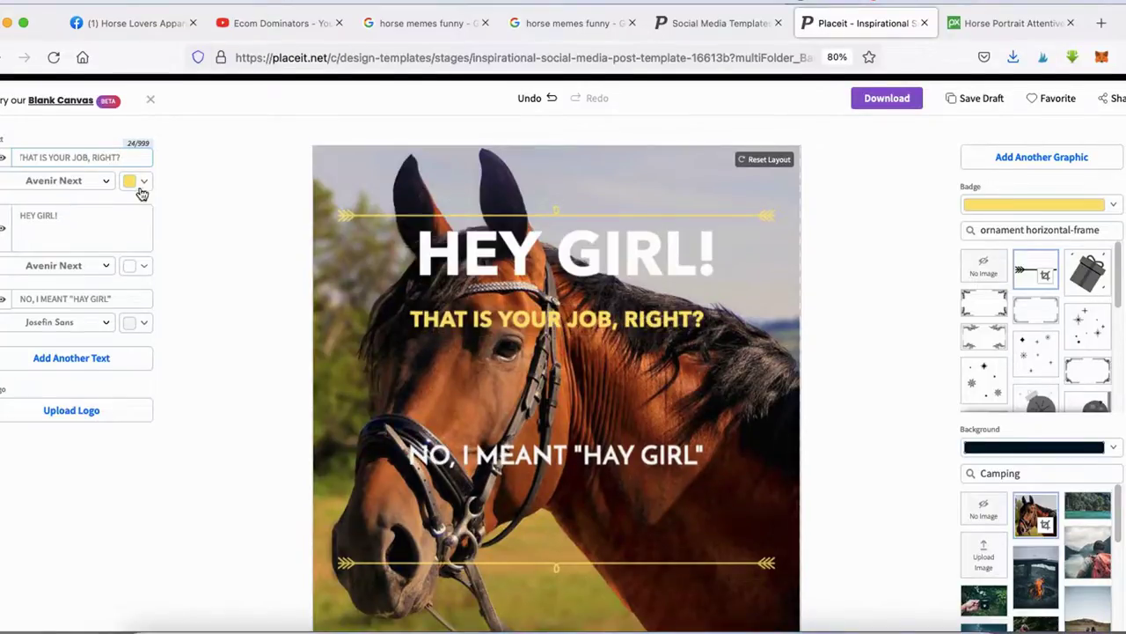
click(141, 188)
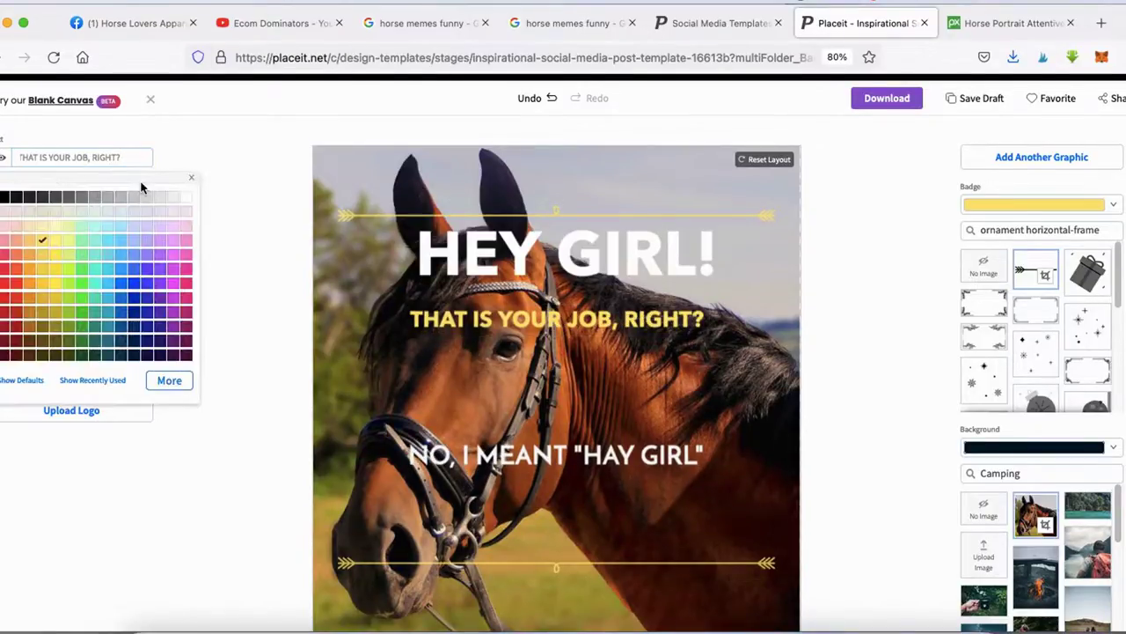
click(188, 200)
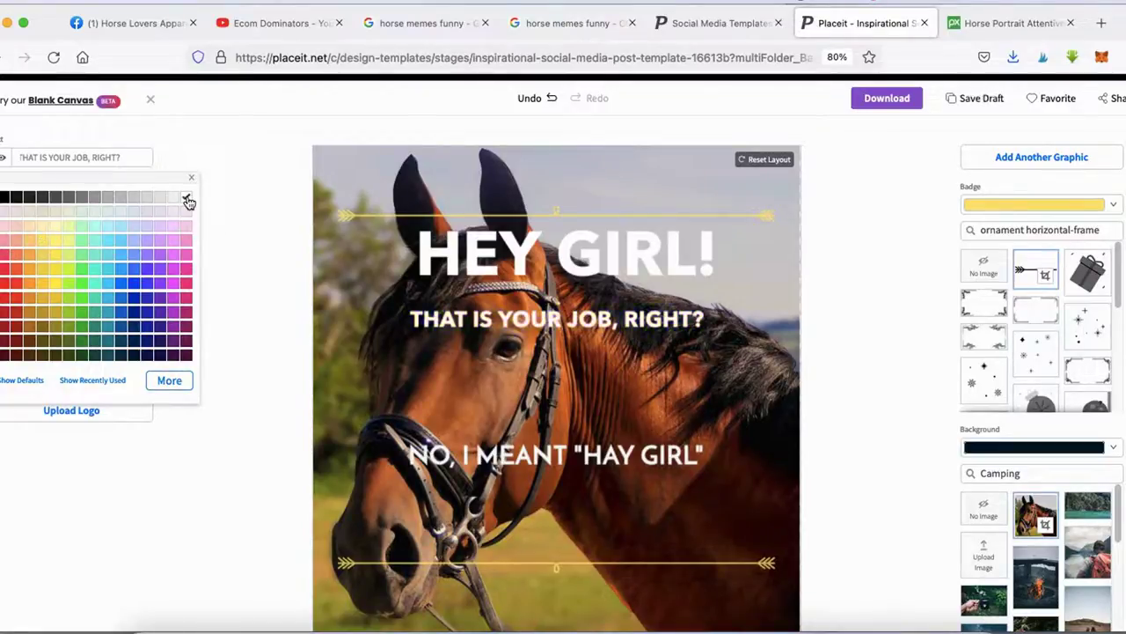
Enlarge the "HEY GIRL!" headline and stack the two smaller lines at the lower right of the image, with "THAT IS YOUR JOB, RIGHT?" underneath
drag(610, 269, 600, 274)
click(213, 240)
drag(709, 292, 753, 310)
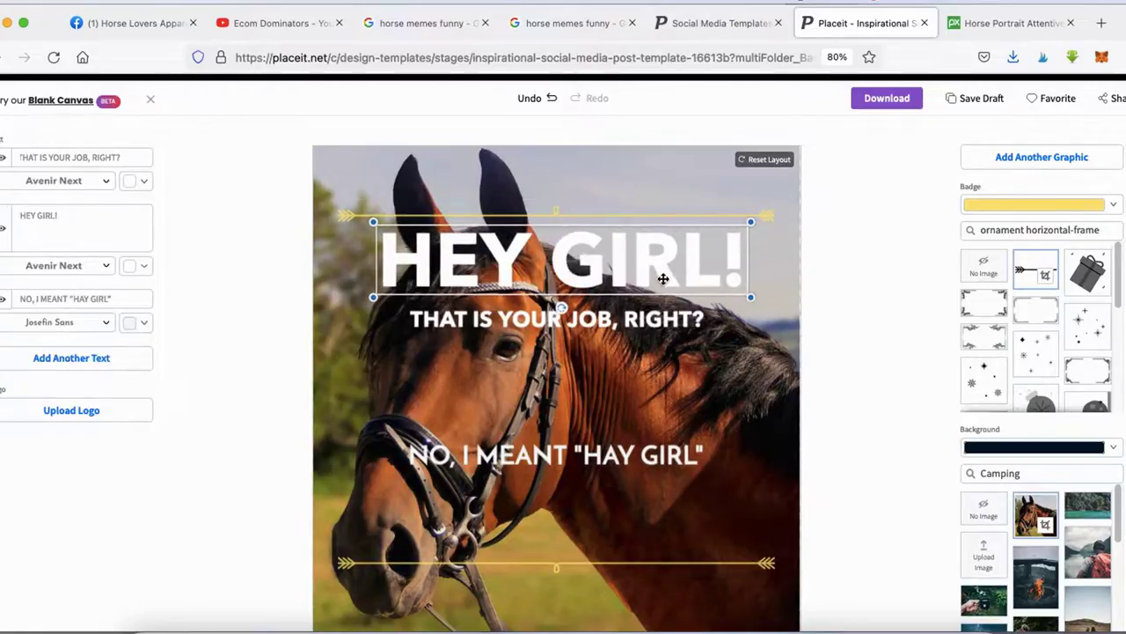
drag(609, 465, 689, 454)
drag(576, 318, 660, 476)
click(914, 301)
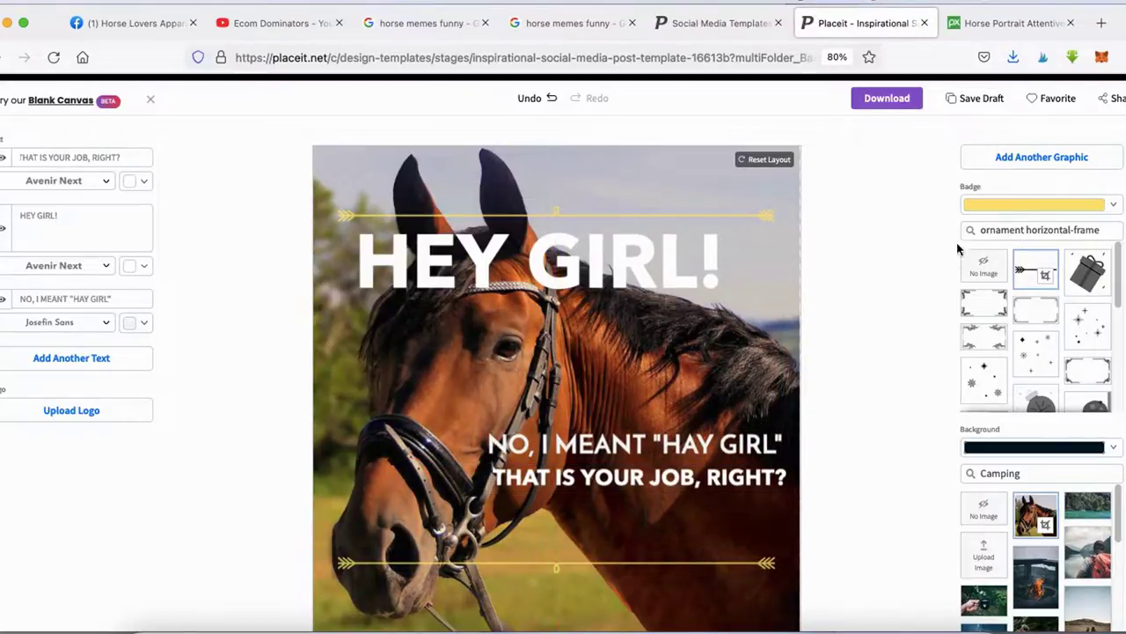
Remove the yellow arrow ornament from the design and nudge the "HEY GIRL!" headline slightly higher
click(987, 276)
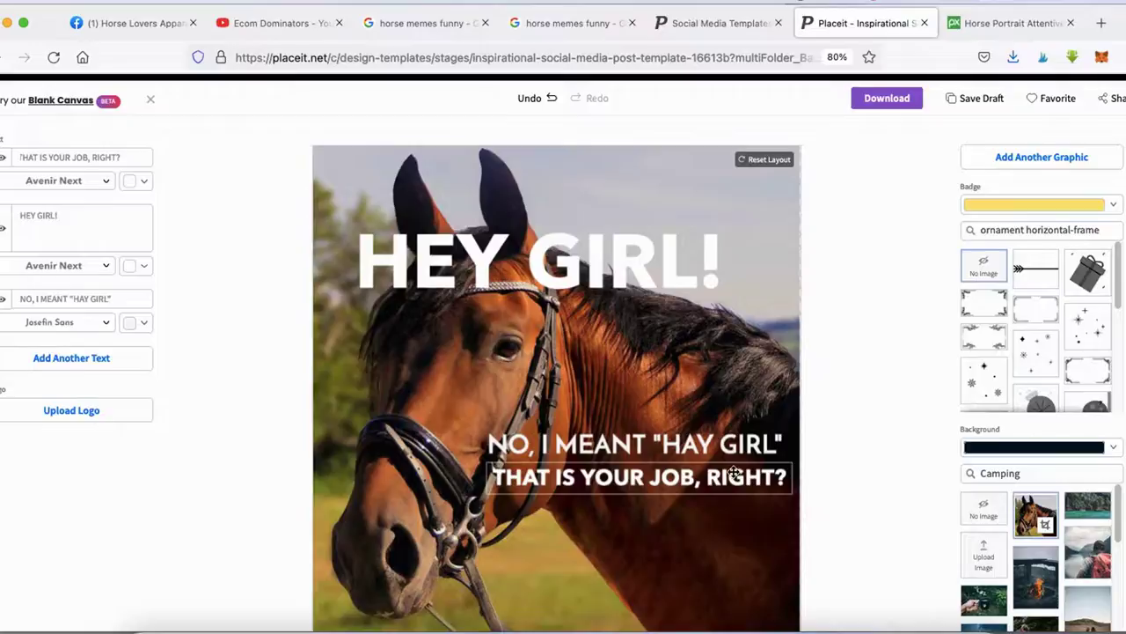
scroll(736, 477, down, 1)
scroll(732, 478, down, 1)
drag(599, 211, 595, 190)
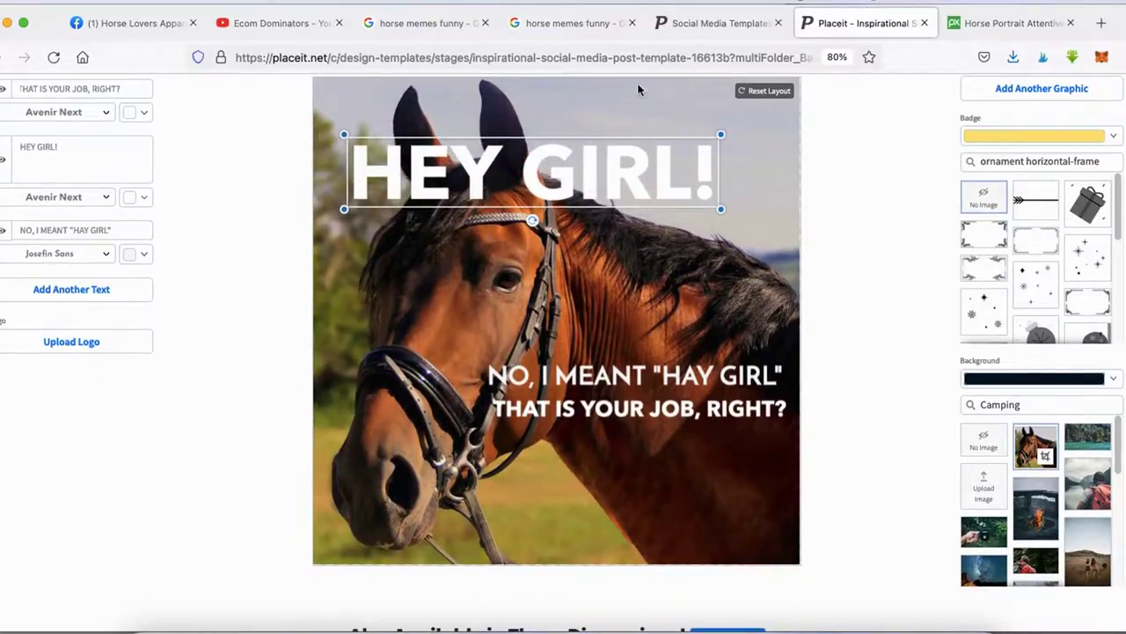
Compare the original "Hey Girl" meme with the Placeit version and browse more horse memes for further ideas
click(592, 32)
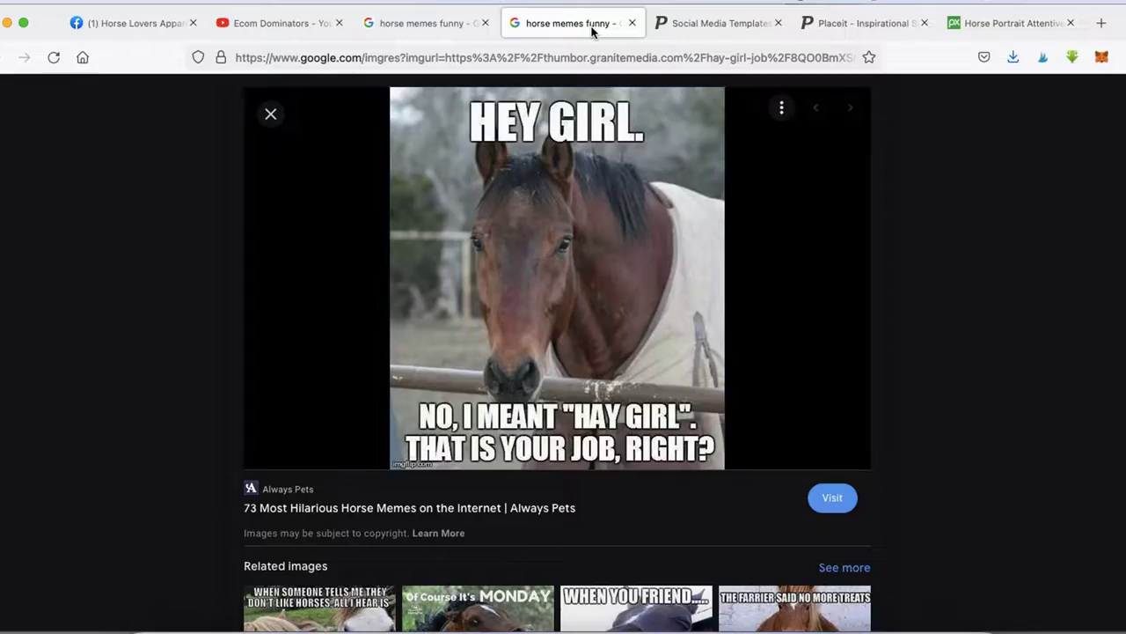
click(387, 24)
scroll(811, 369, down, 4)
scroll(811, 369, down, 3)
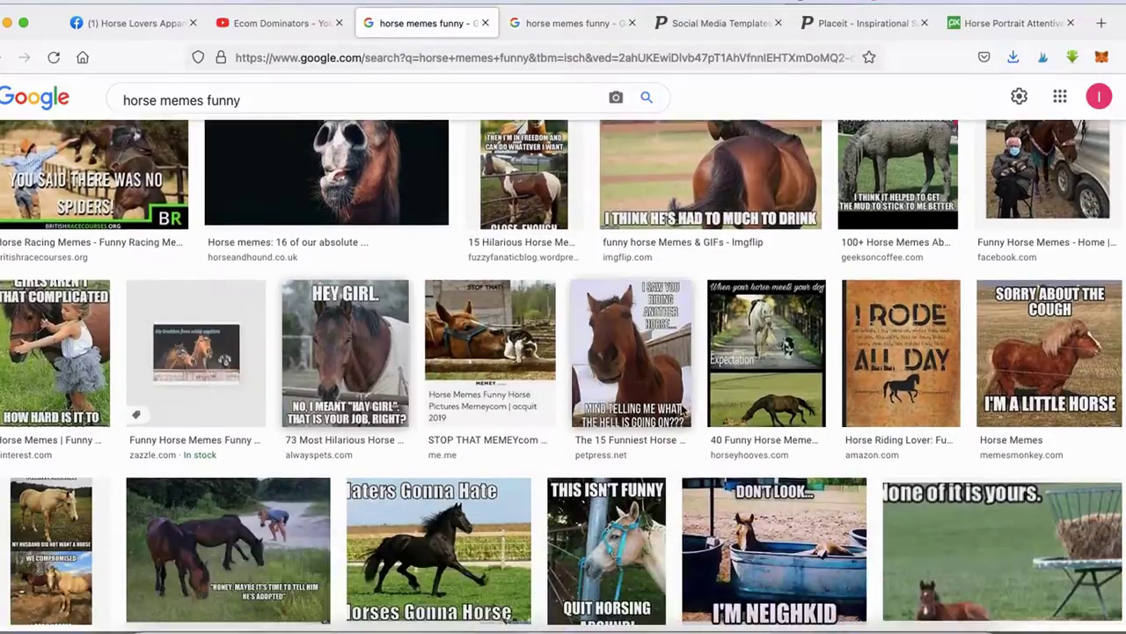
click(849, 26)
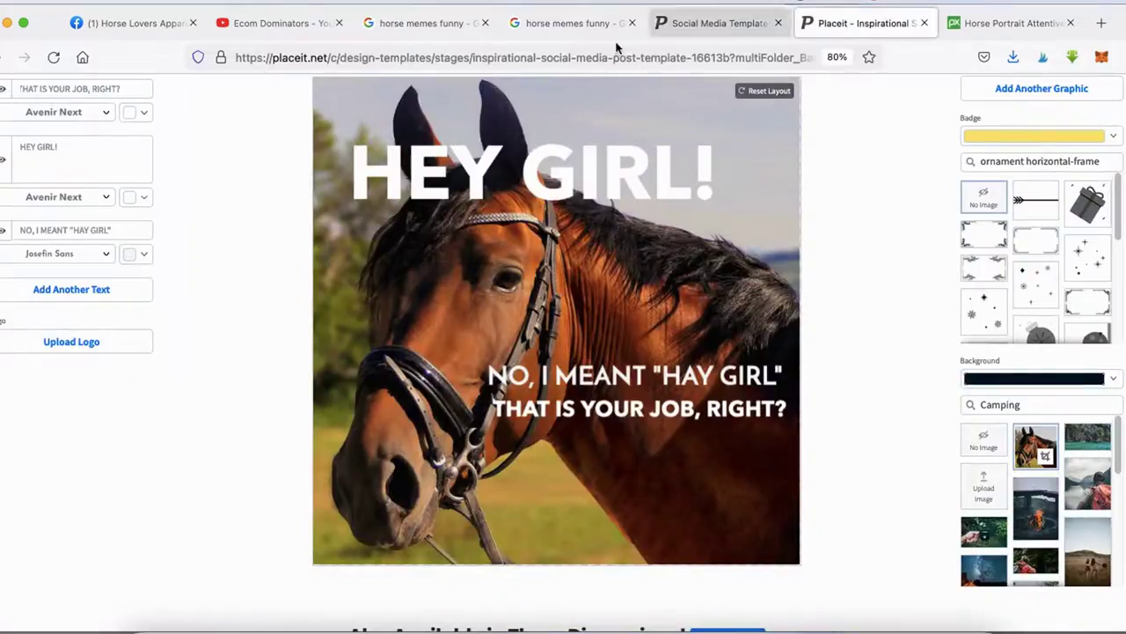
scroll(836, 431, up, 3)
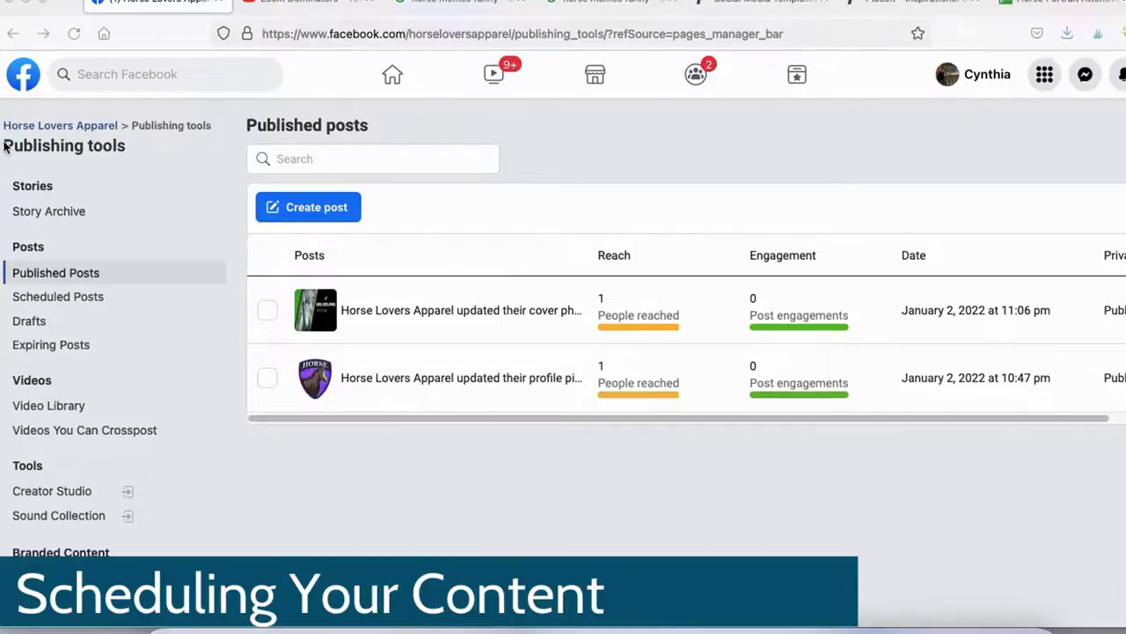
Open the Scheduled Posts section of the Horse Lovers Apparel publishing tools on Facebook and examine its post creation option
mouse_move(4, 176)
mouse_down()
mouse_move(131, 174)
mouse_move(9, 123)
mouse_move(5, 165)
mouse_up()
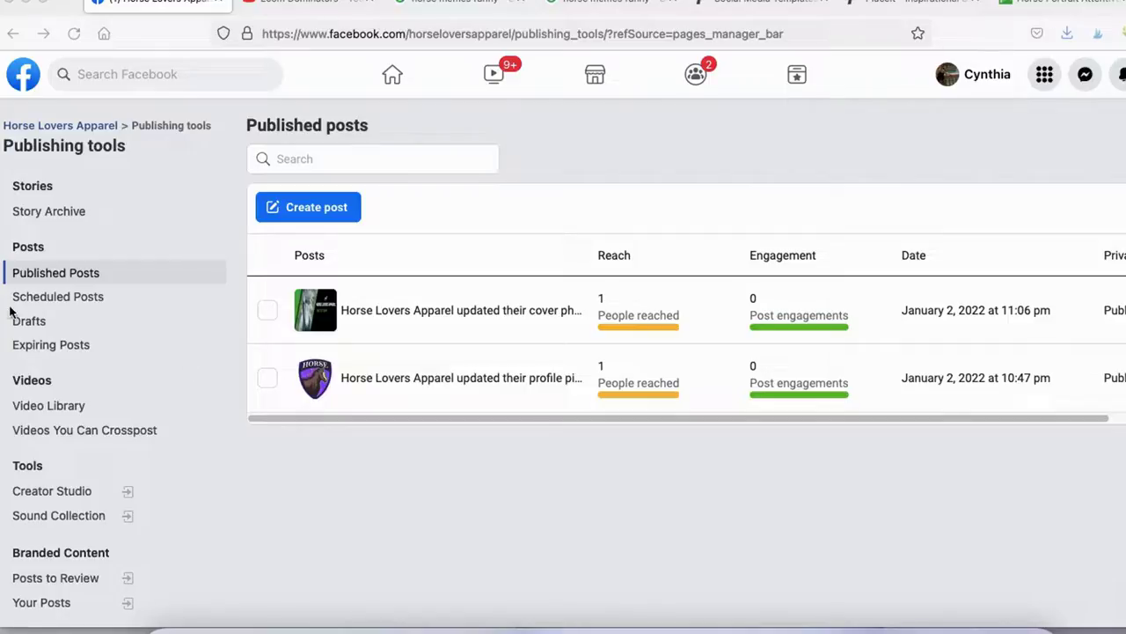
click(90, 299)
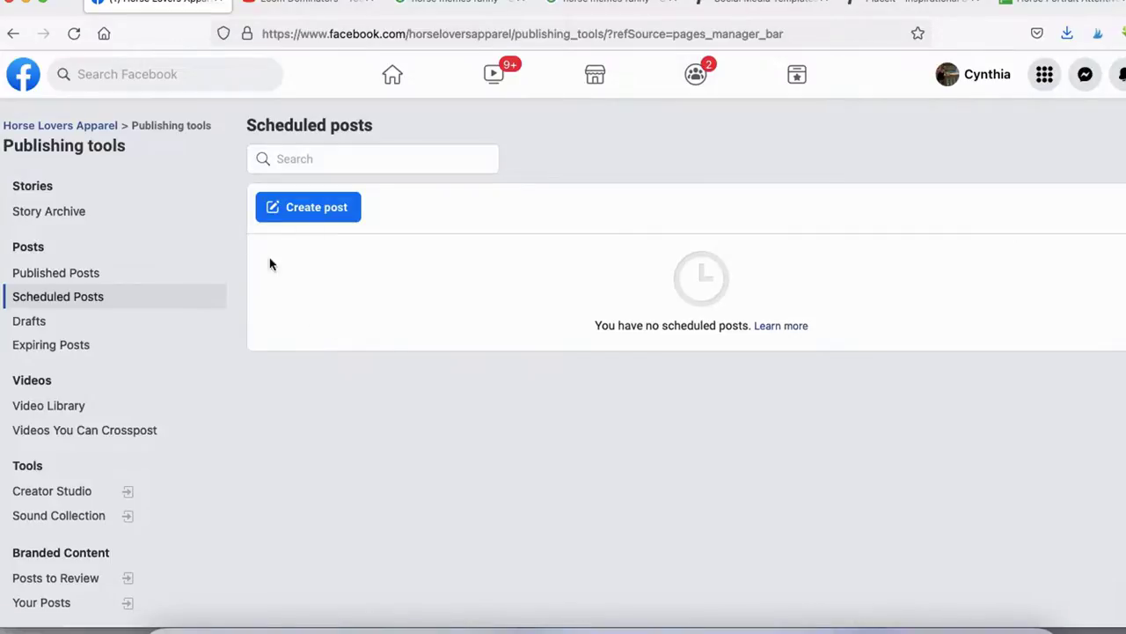
drag(319, 169, 381, 209)
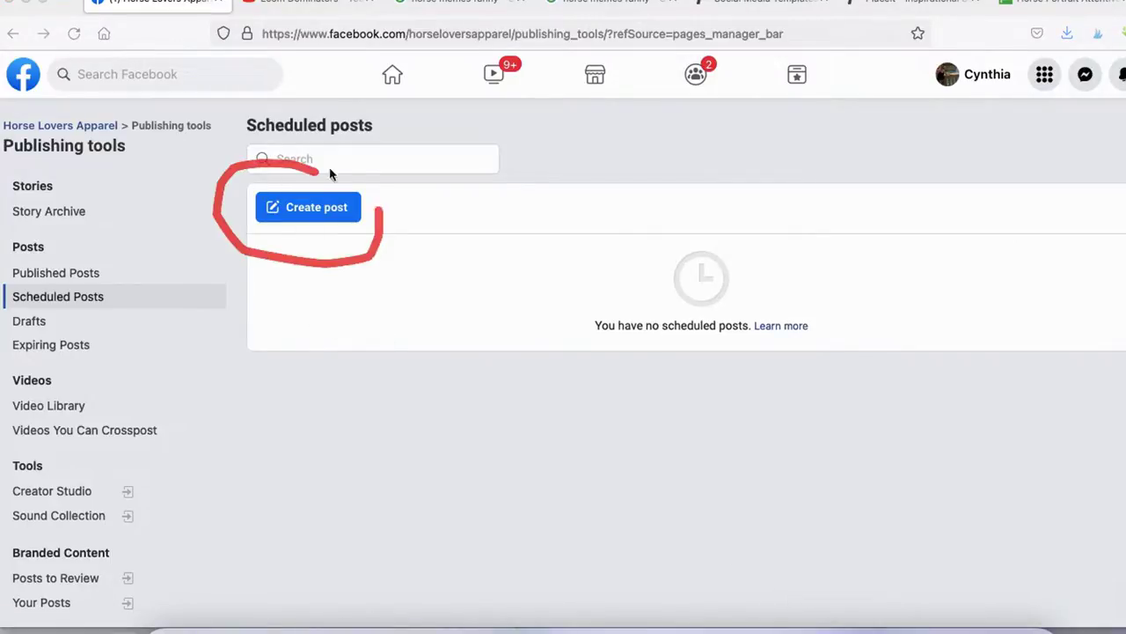
Create a new post for the page and set its schedule to Jan 10, 2022 at 08:00 AM
click(312, 208)
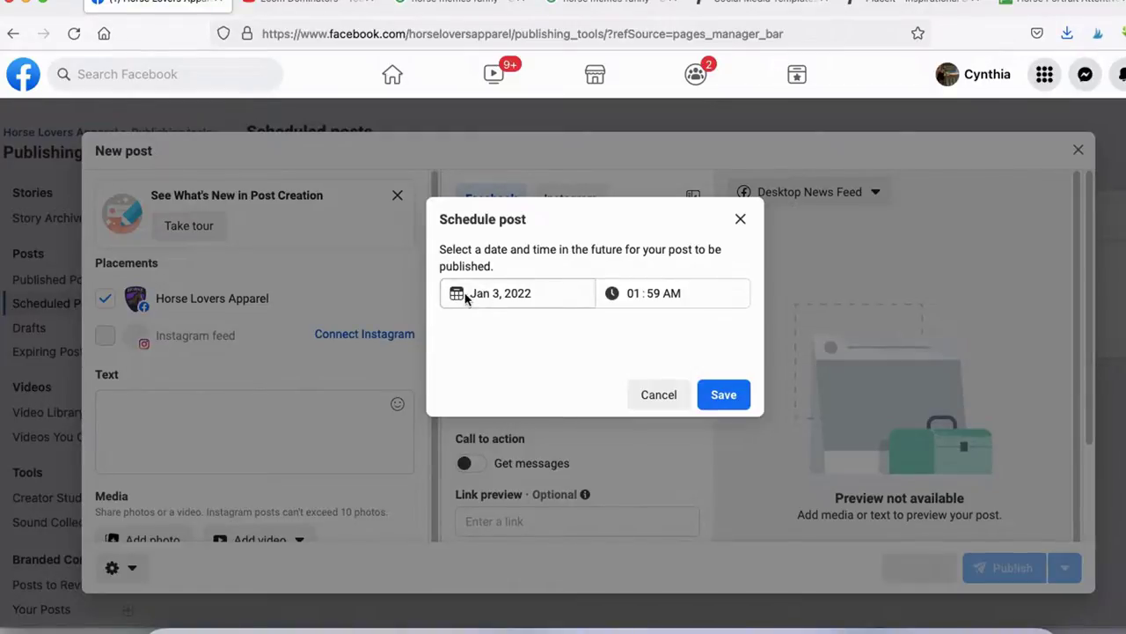
click(552, 297)
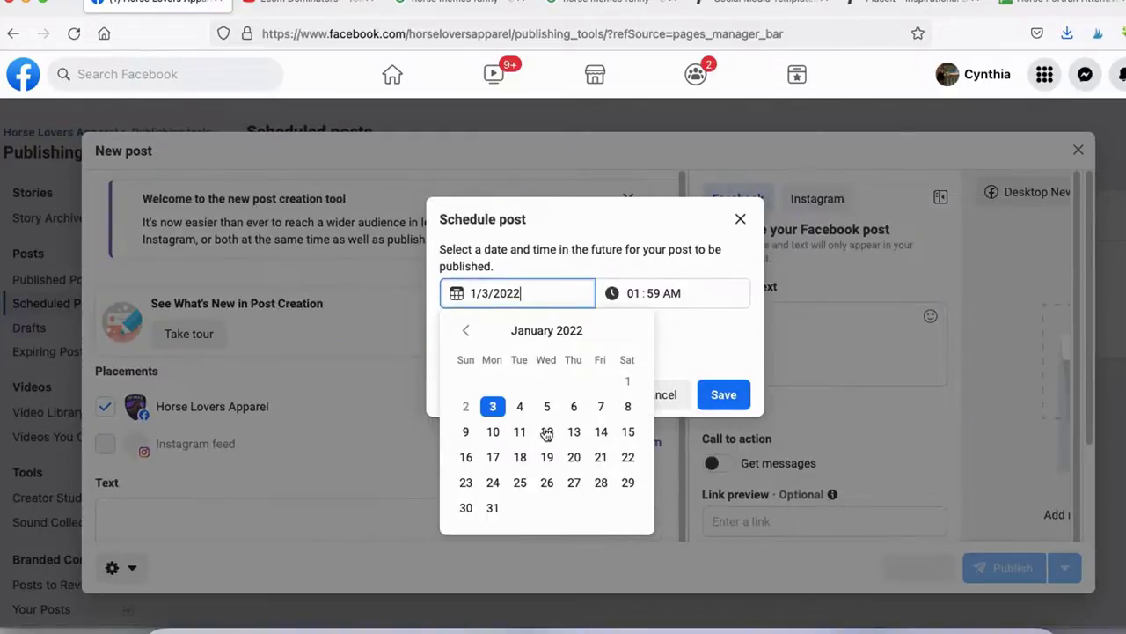
click(493, 431)
click(631, 293)
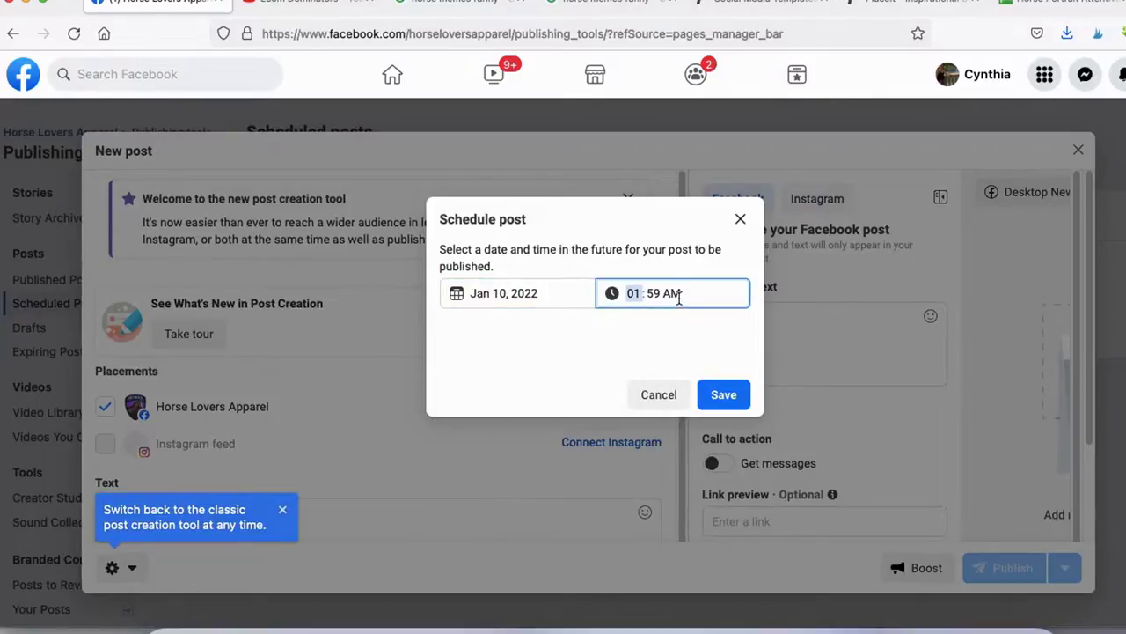
click(654, 293)
text(00)
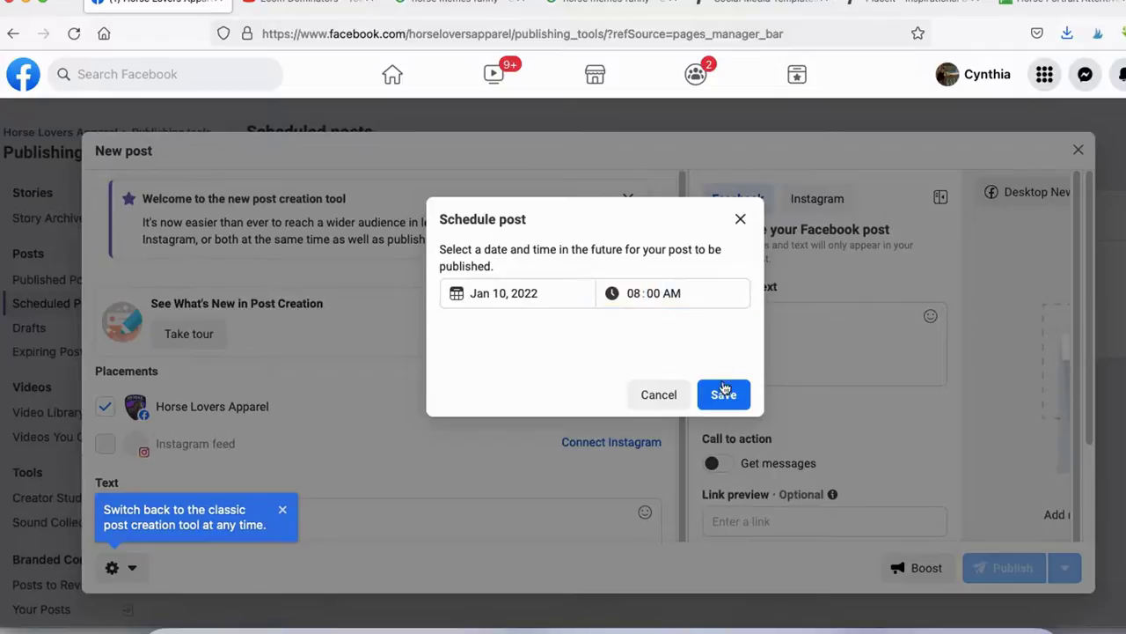
click(723, 394)
Dismiss the classic post creation tool tip and enter "HAY GIRL" as the post text
scroll(286, 352, down, 2)
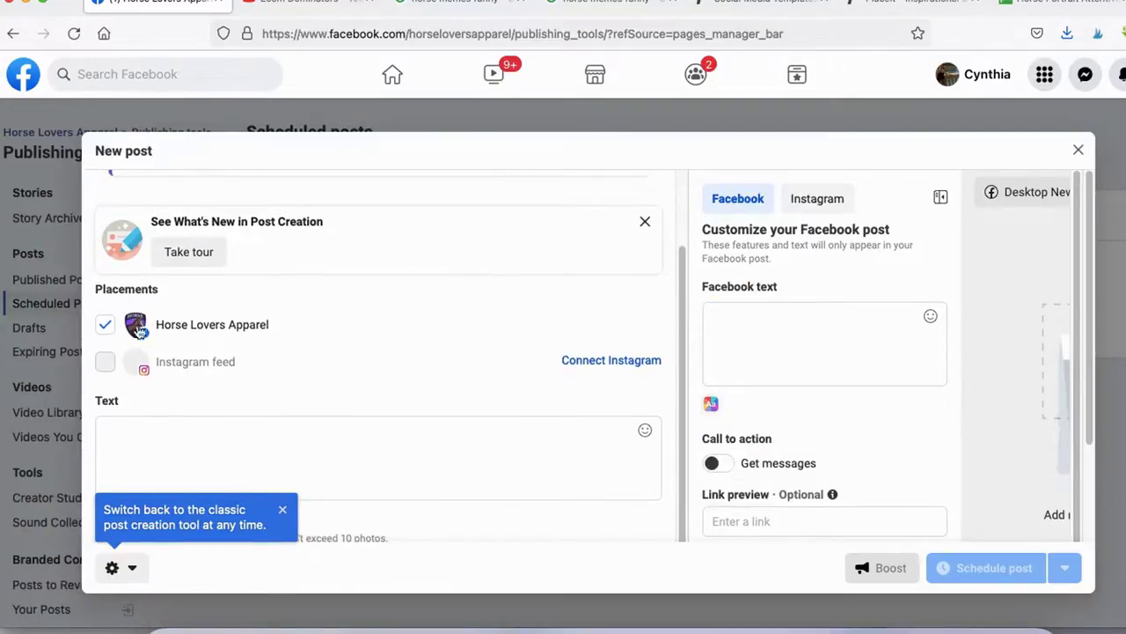
scroll(201, 297, up, 2)
scroll(167, 317, down, 2)
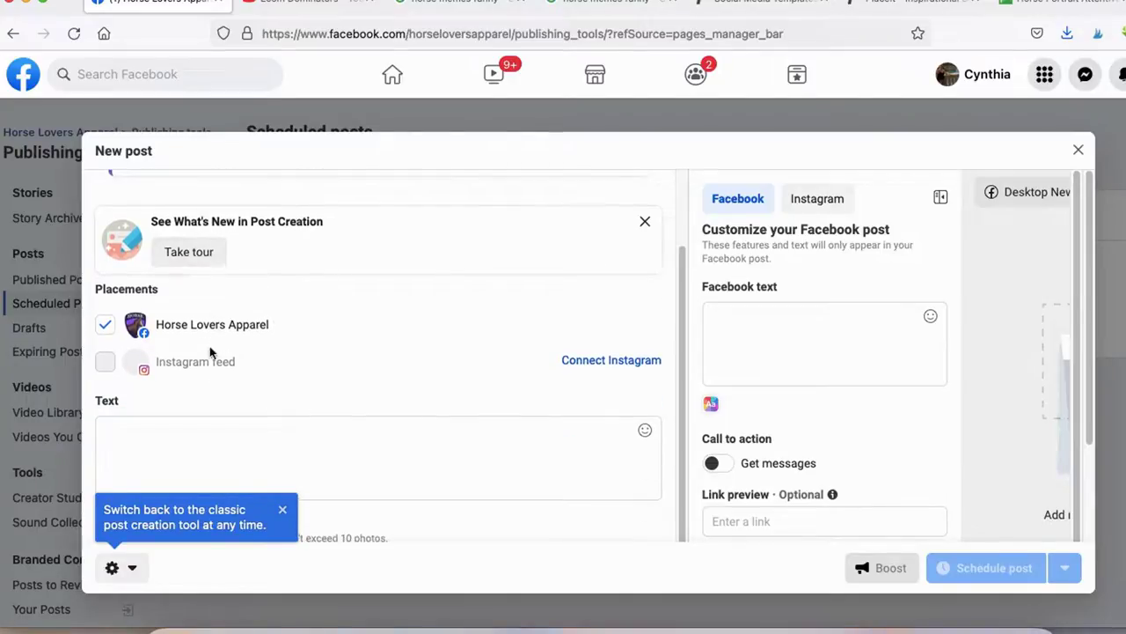
click(284, 511)
click(191, 453)
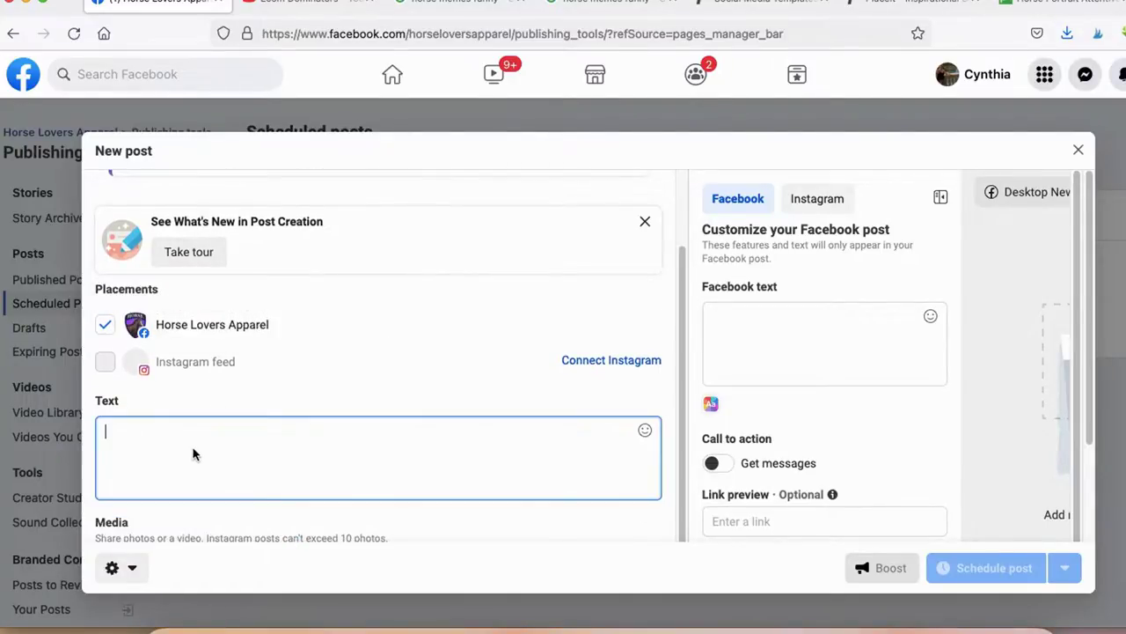
text(HAY GI)
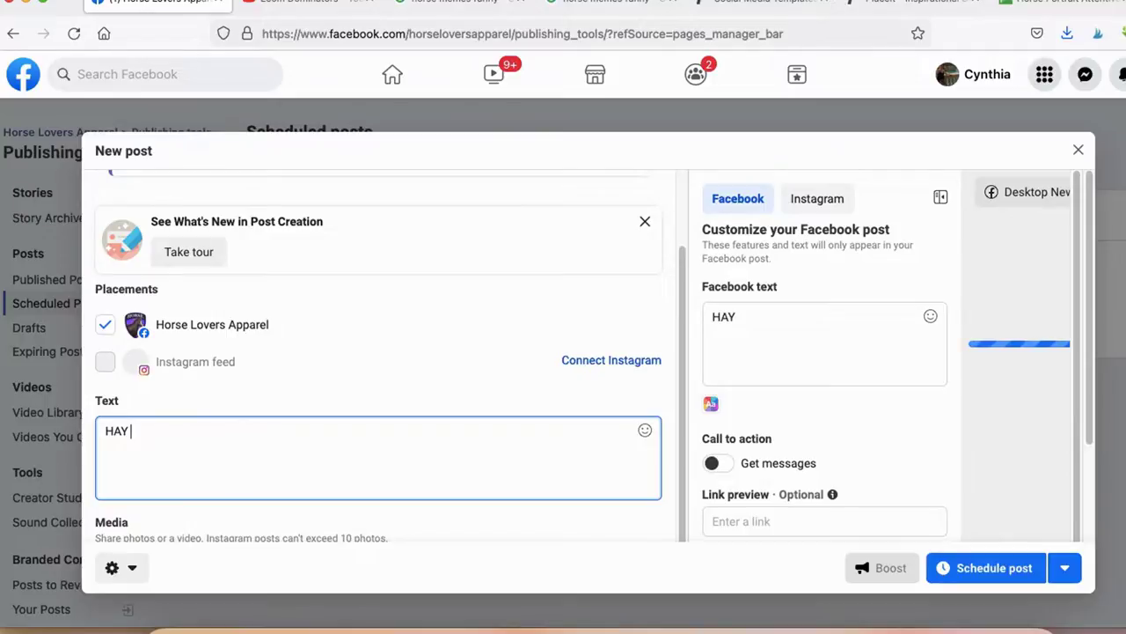
text(RL)
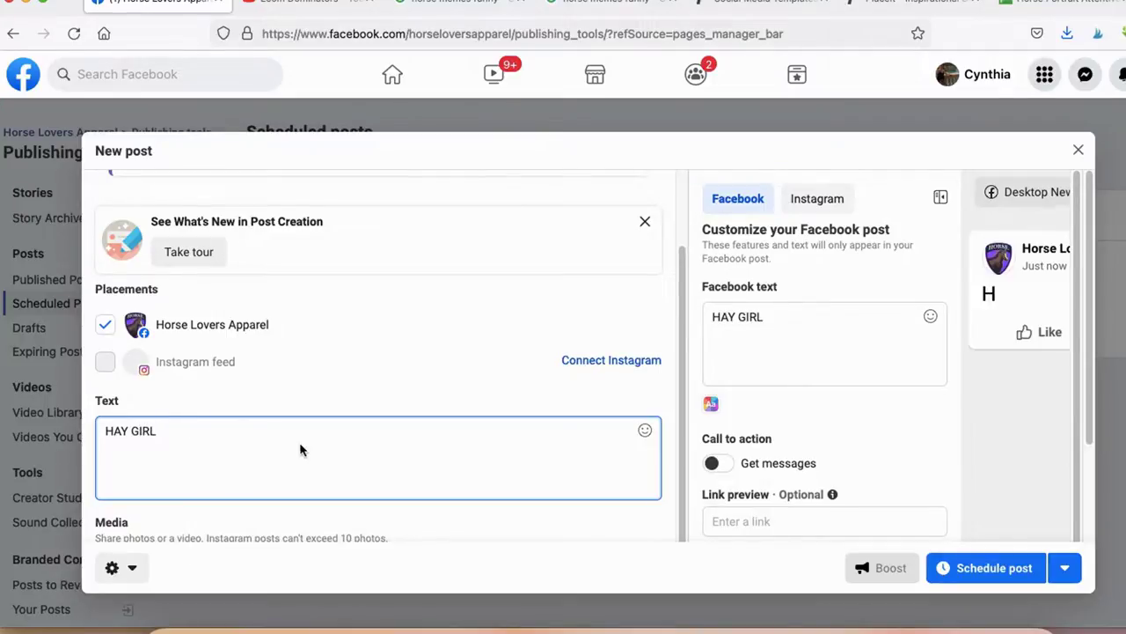
Add the 1080 x 1080 "HEY GIRL!" horse meme image to the post
scroll(197, 443, down, 3)
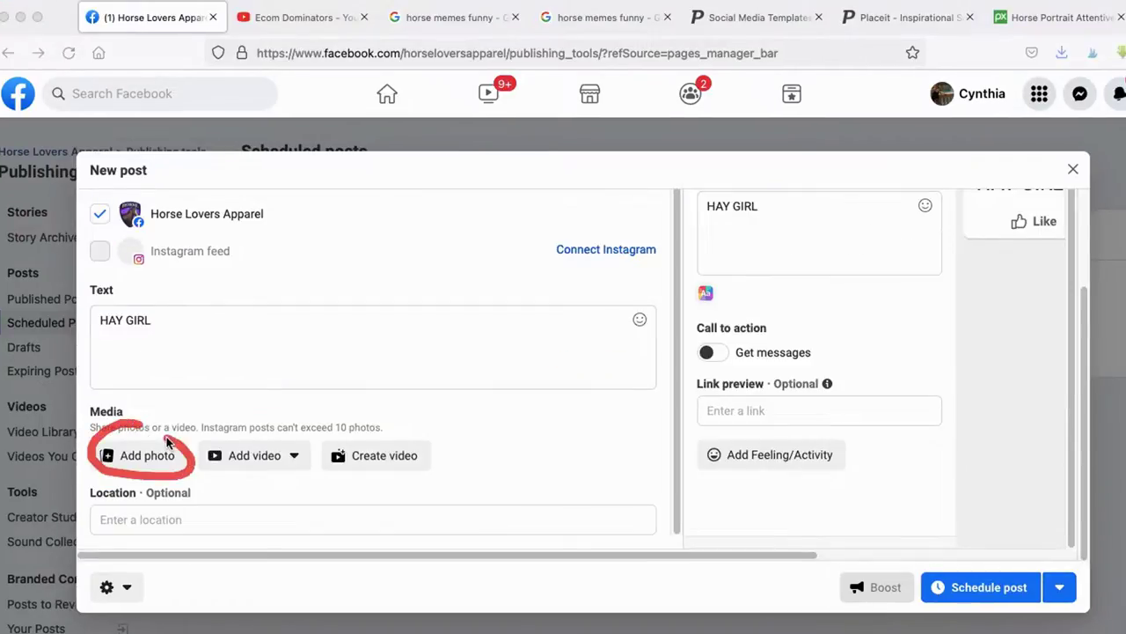
click(153, 460)
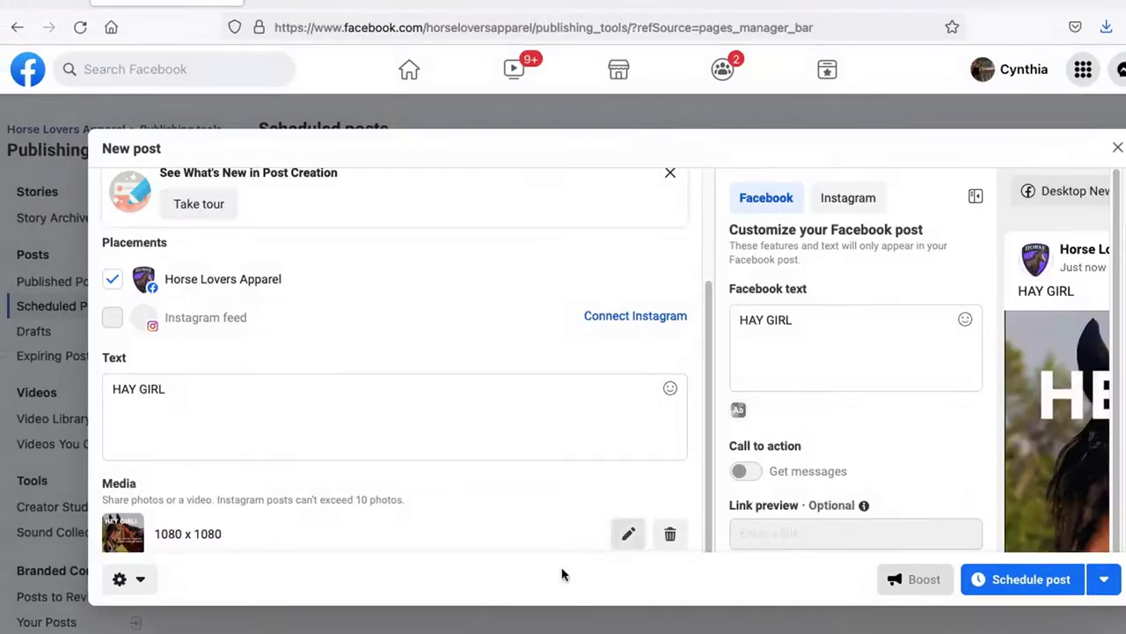
scroll(740, 494, down, 3)
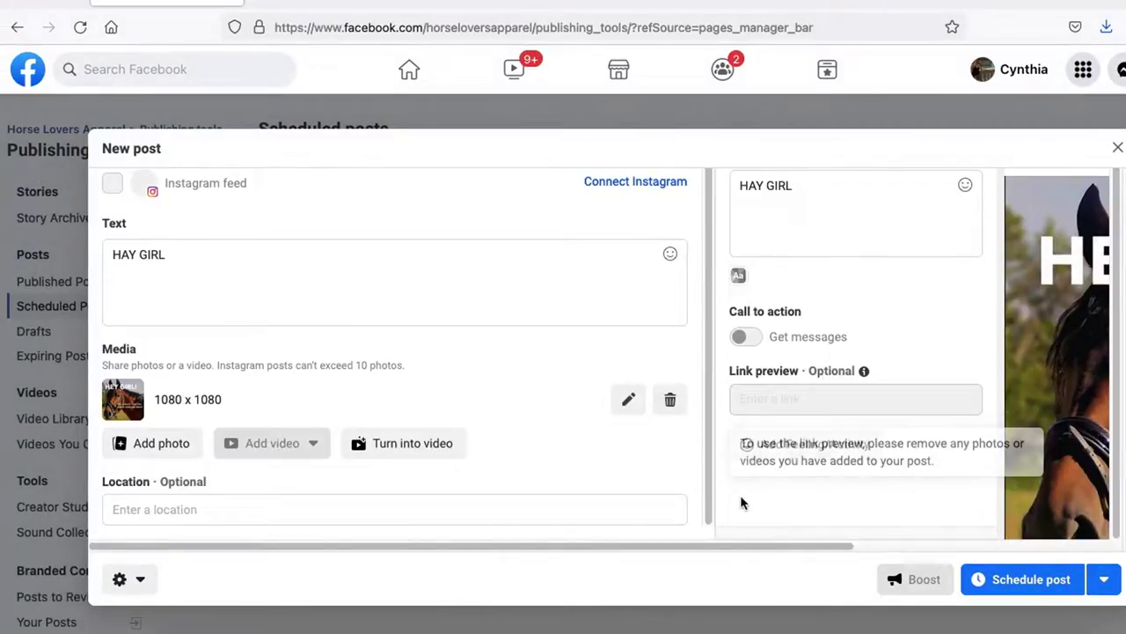
Review the meme post in the Desktop News Feed preview and schedule it
drag(754, 547, 1058, 558)
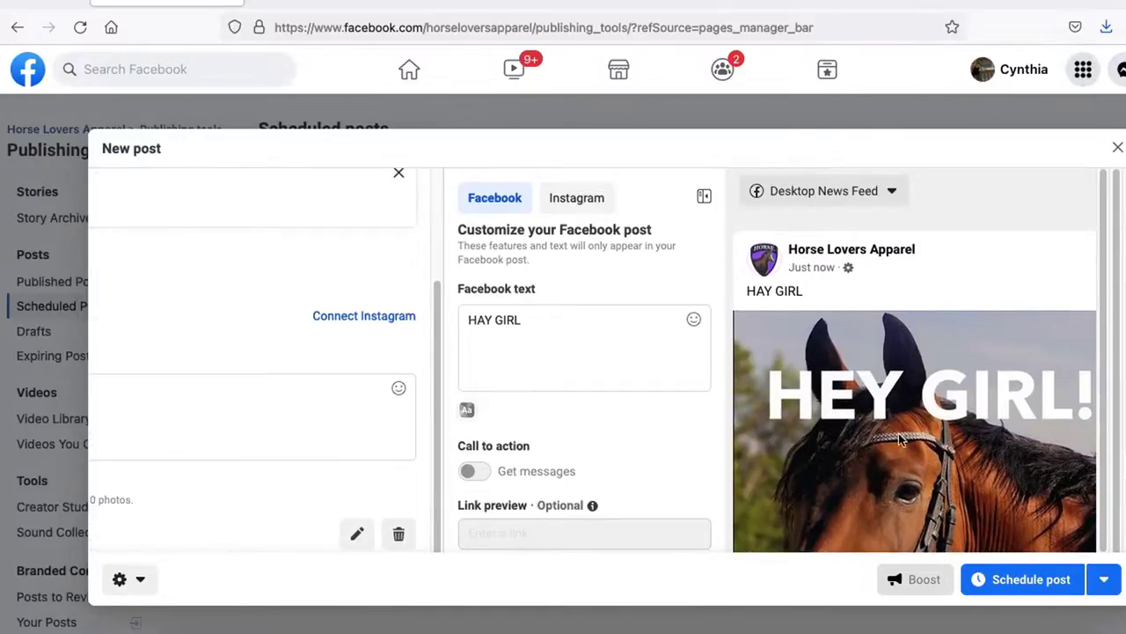
scroll(765, 317, down, 3)
scroll(783, 387, up, 2)
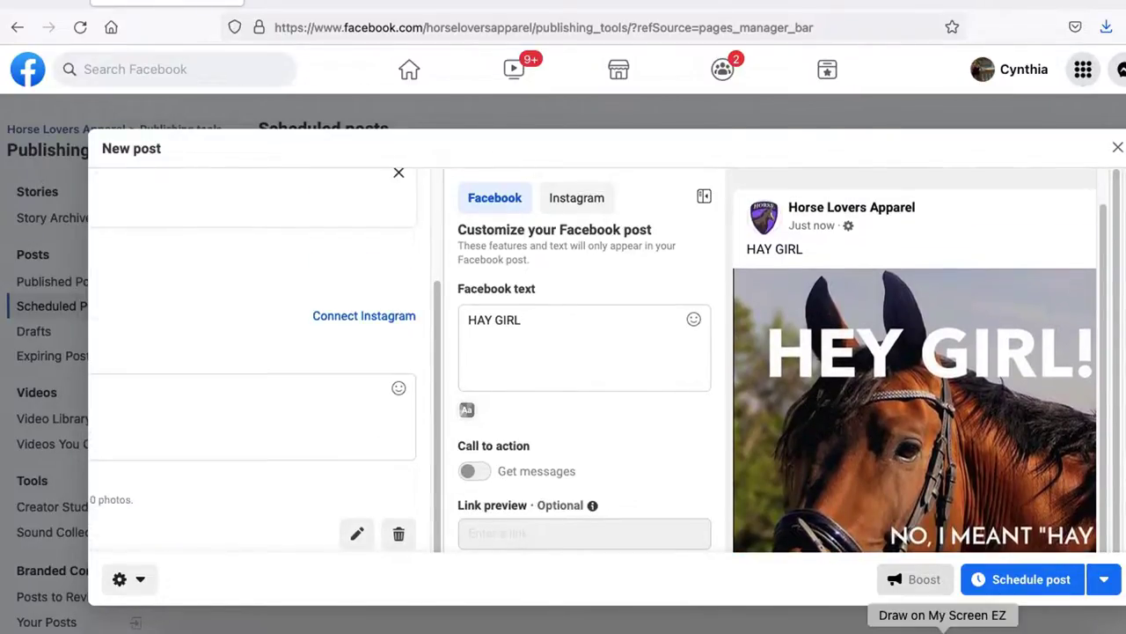
mouse_move(592, 179)
mouse_down()
mouse_move(573, 171)
mouse_move(535, 220)
mouse_move(620, 172)
mouse_move(588, 166)
mouse_up()
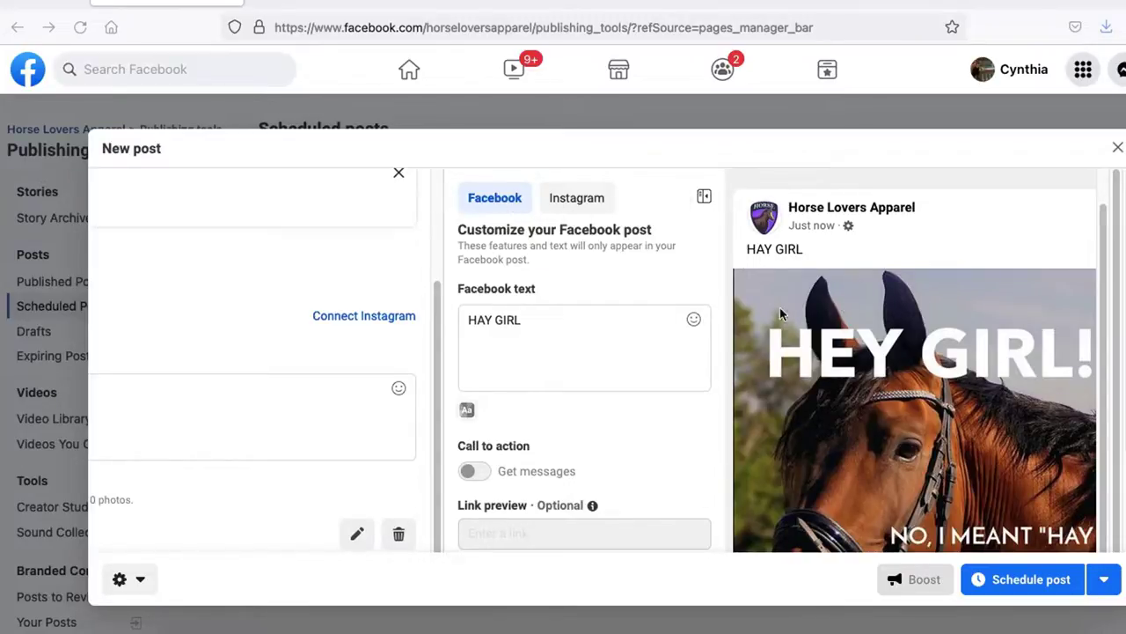
scroll(704, 409, down, 1)
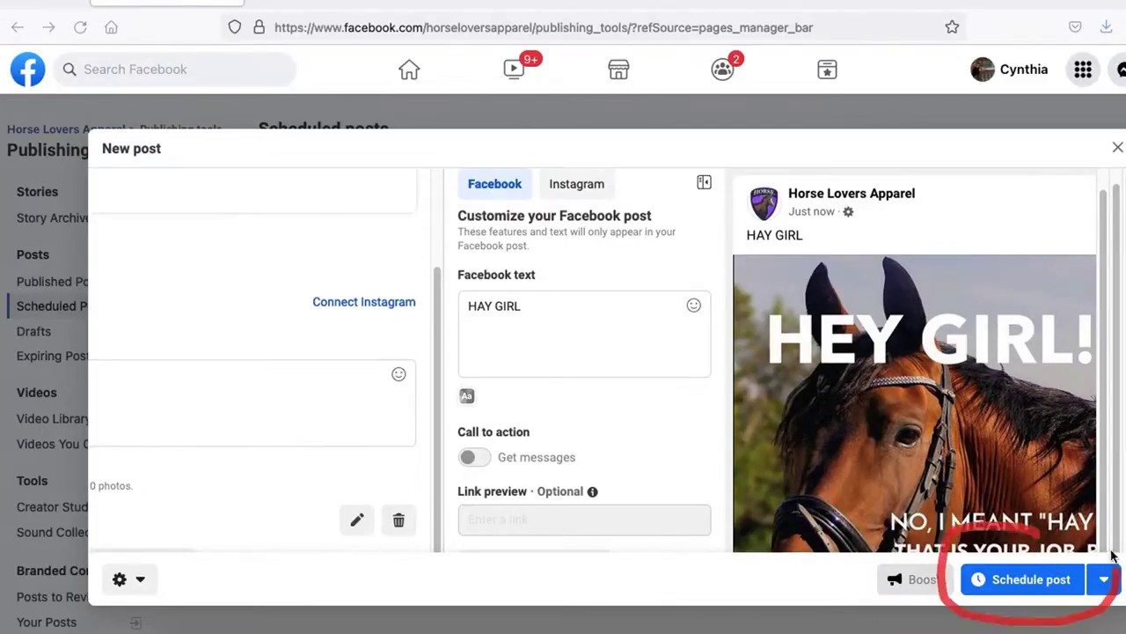
click(1021, 581)
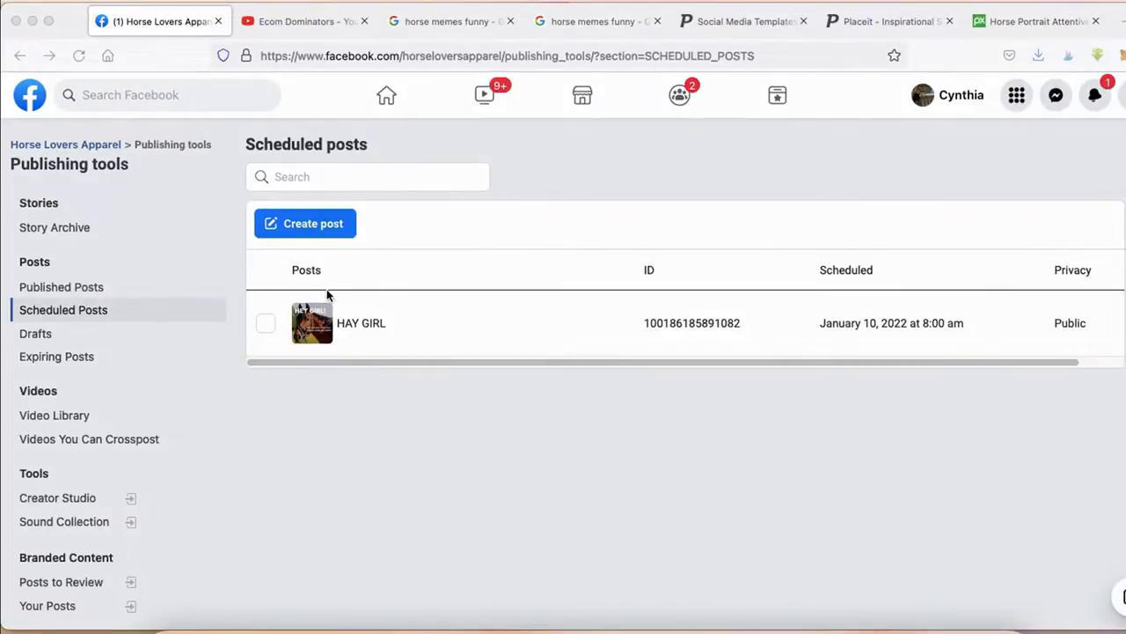
mouse_move(327, 295)
mouse_down()
mouse_move(232, 327)
mouse_move(414, 381)
mouse_move(993, 379)
mouse_move(1122, 273)
mouse_move(591, 264)
mouse_move(313, 276)
mouse_up()
drag(804, 341, 964, 344)
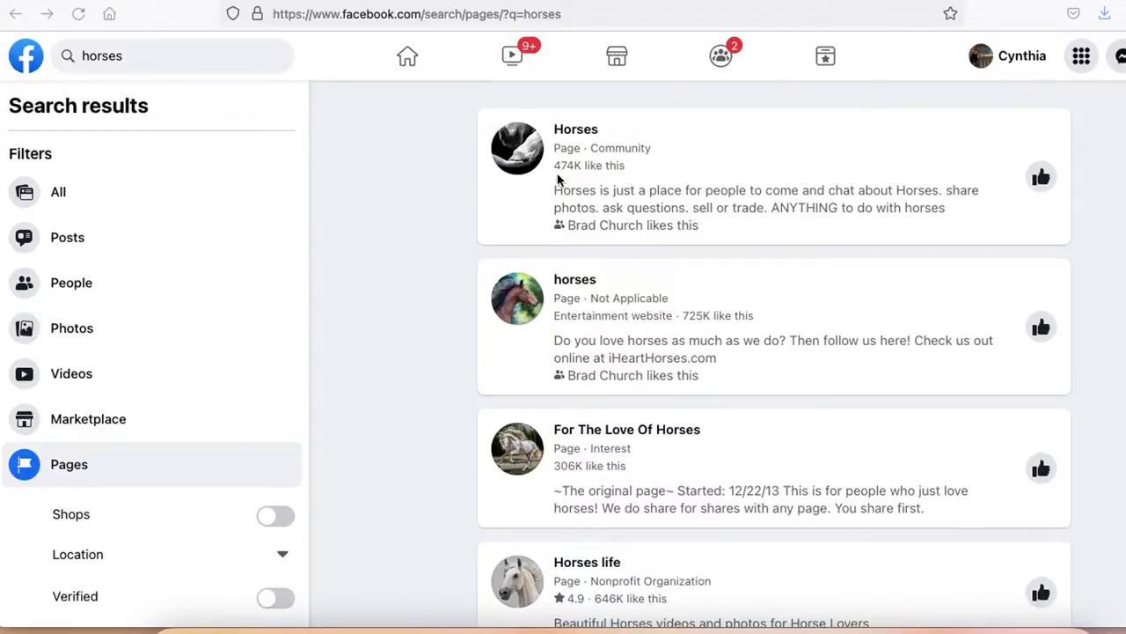
Compare the like counts of the Facebook pages listed for "horses", including Horses life and For The Love Of Horses
drag(547, 176, 645, 177)
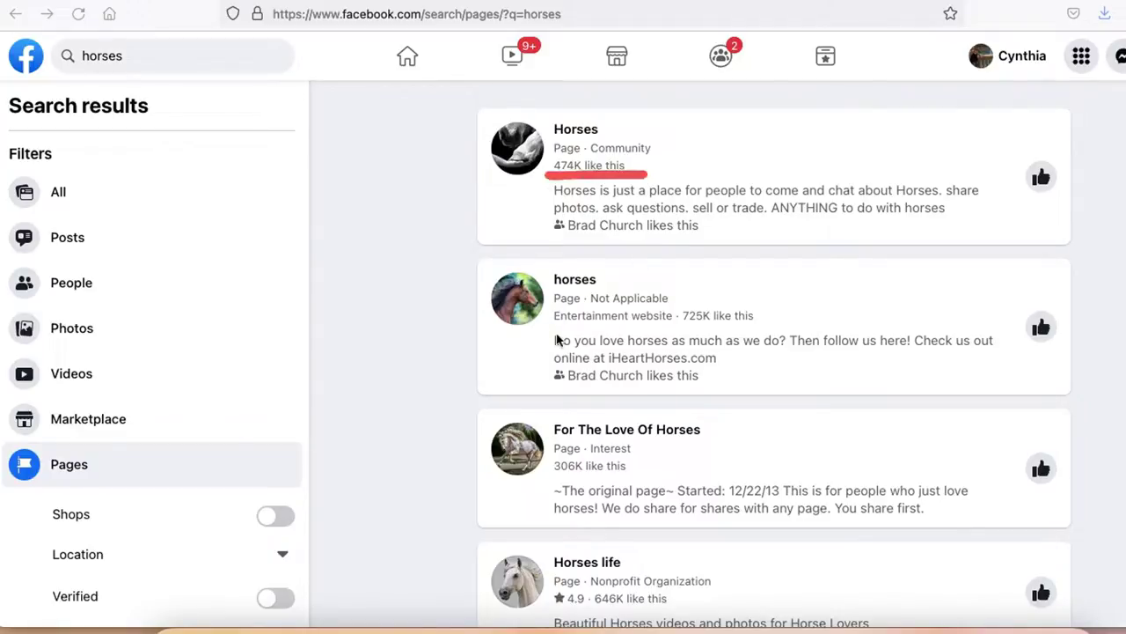
drag(671, 330, 772, 333)
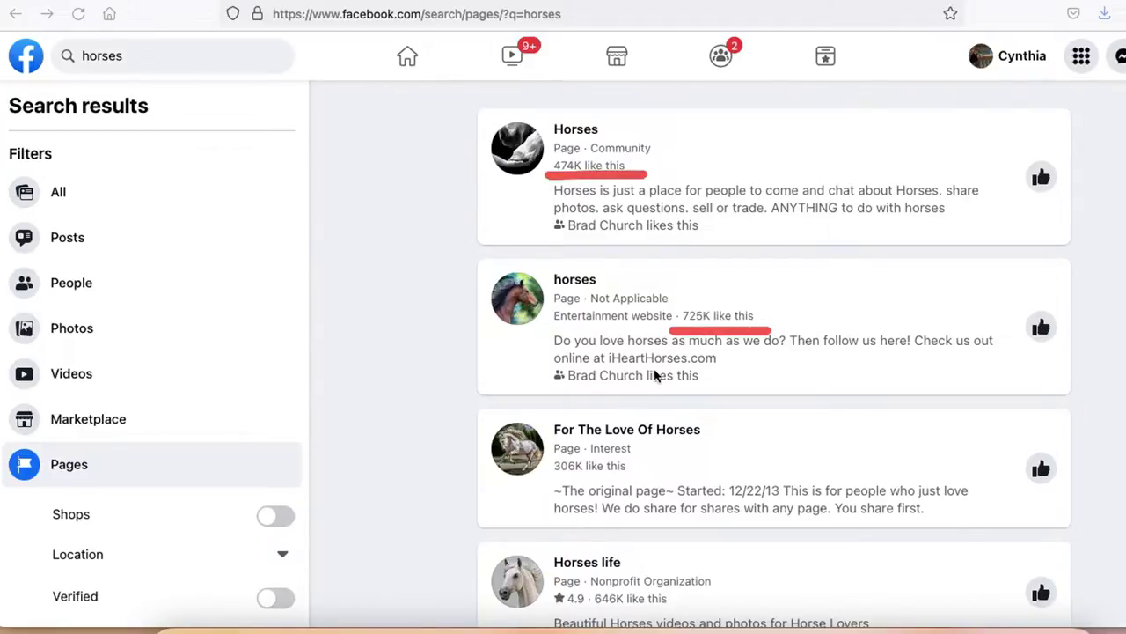
drag(530, 490, 661, 499)
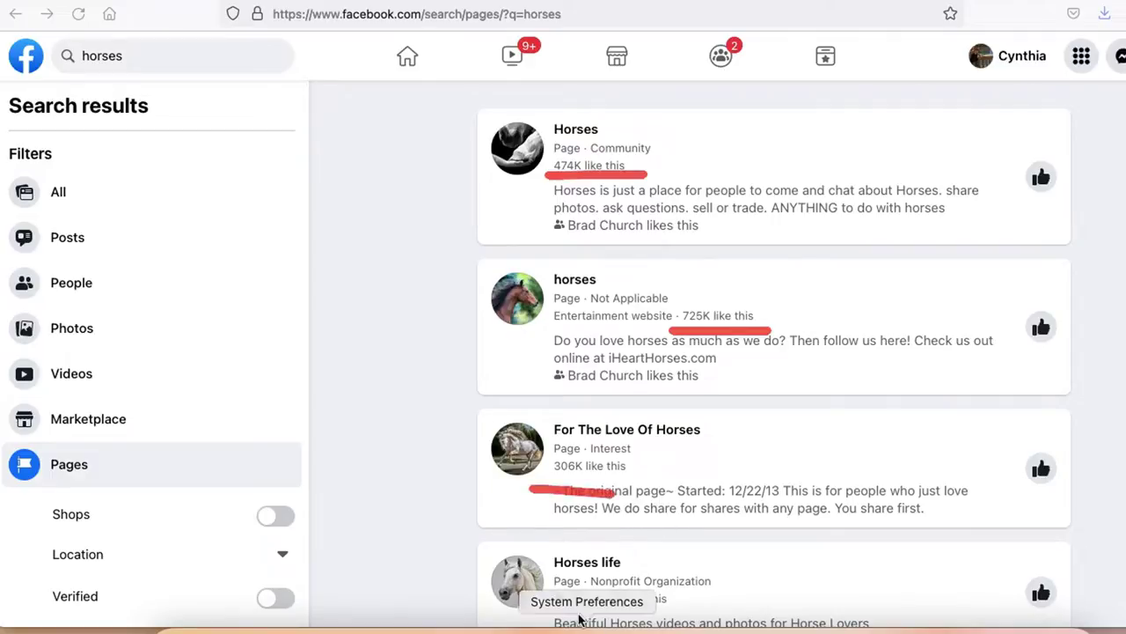
scroll(659, 515, down, 3)
drag(570, 376, 736, 385)
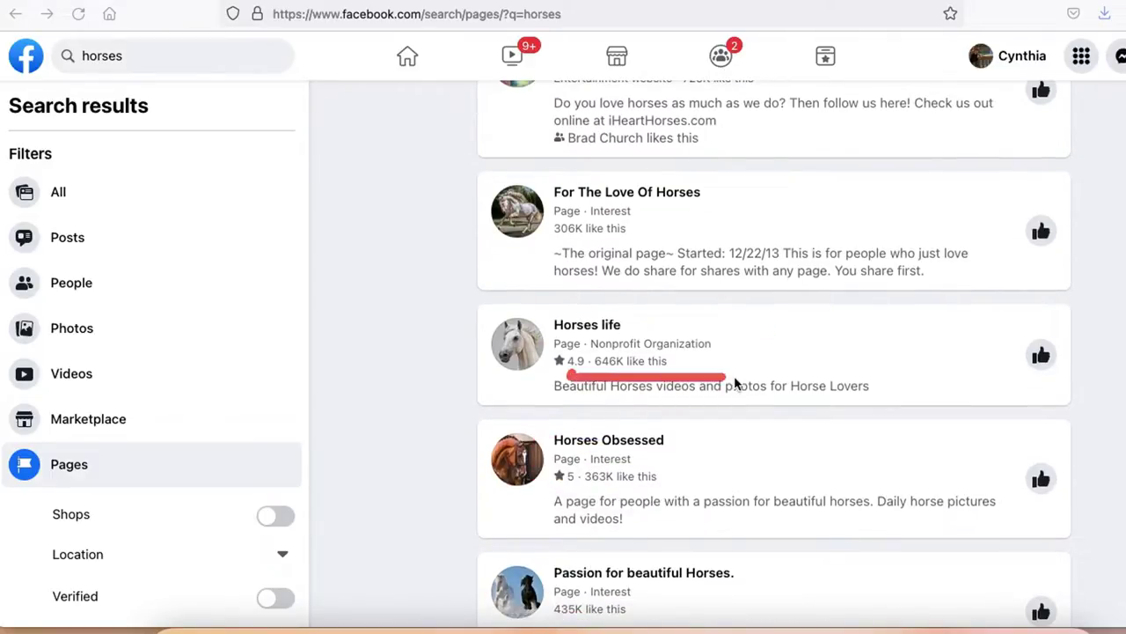
scroll(645, 300, up, 3)
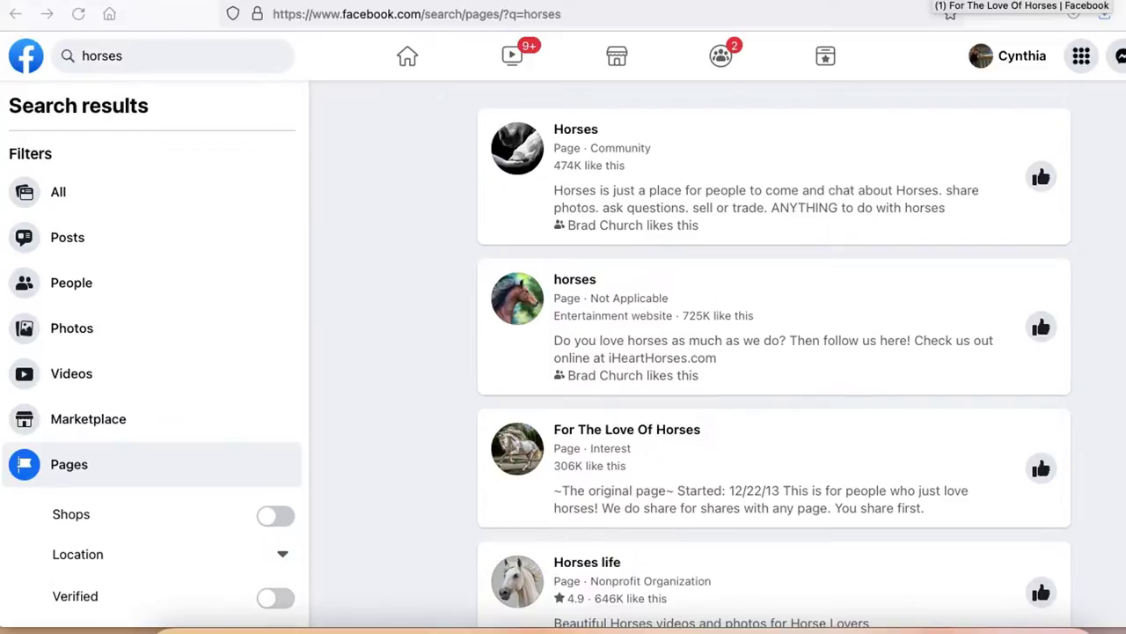
Open the For The Love Of Horses page and examine its About details and the newest video post with its reactions
click(968, 4)
scroll(617, 246, down, 3)
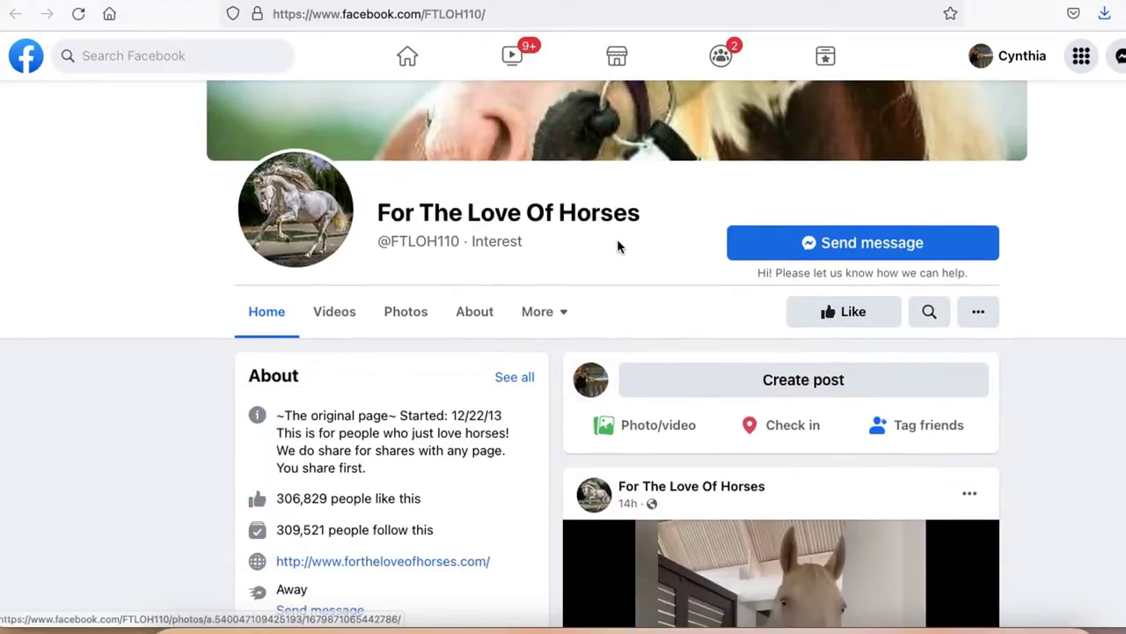
scroll(617, 239, down, 2)
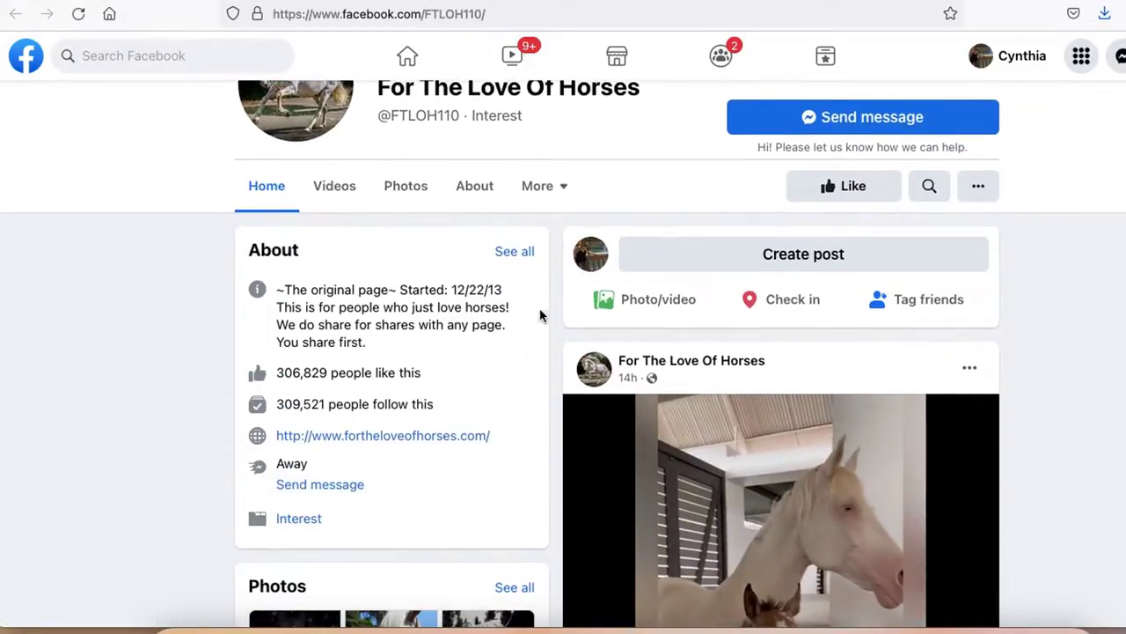
scroll(543, 314, down, 3)
scroll(761, 384, down, 2)
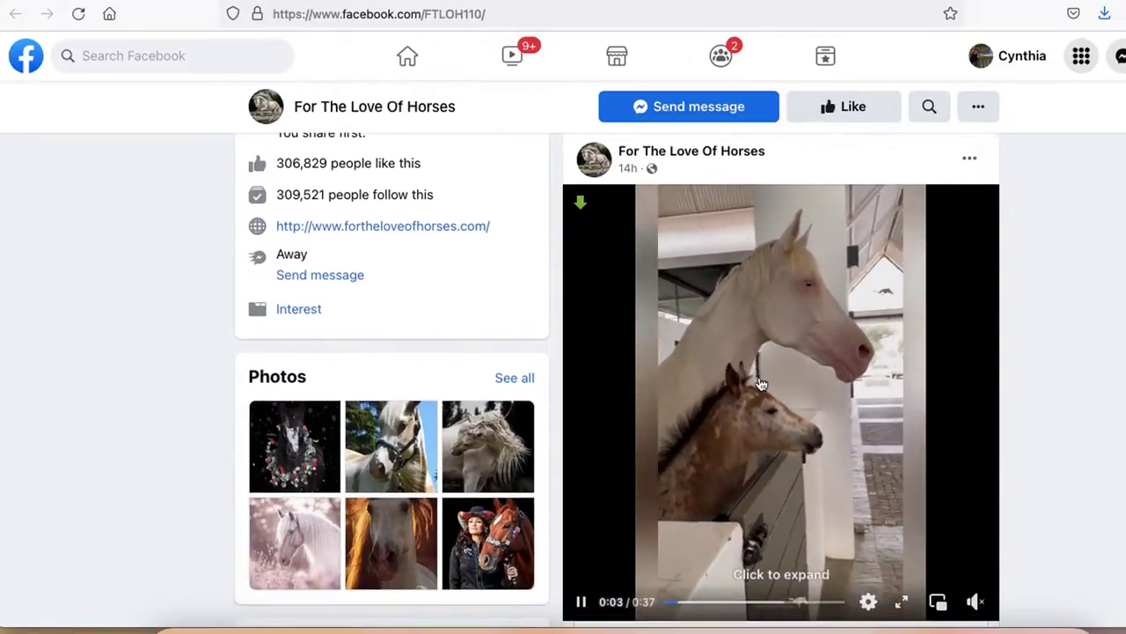
scroll(730, 380, down, 1)
scroll(734, 379, up, 2)
scroll(745, 378, down, 3)
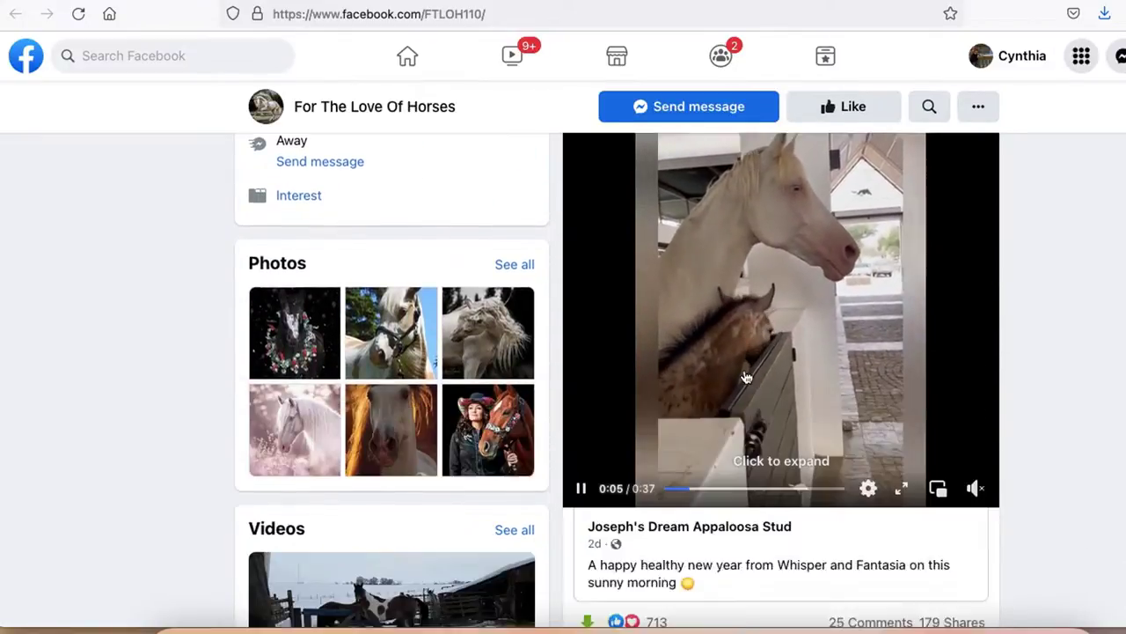
scroll(745, 378, down, 4)
mouse_move(657, 354)
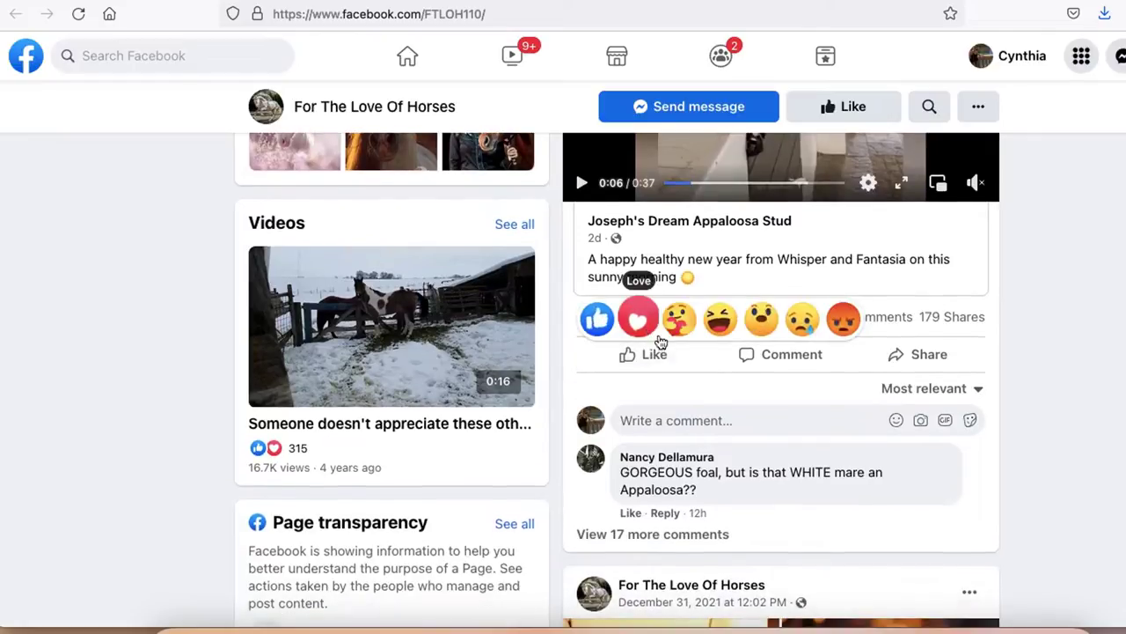
Browse the older photo posts down to the December 26, 2021 wreath horse photo and check their reactions, comments and shares
scroll(787, 417, down, 5)
scroll(801, 431, down, 10)
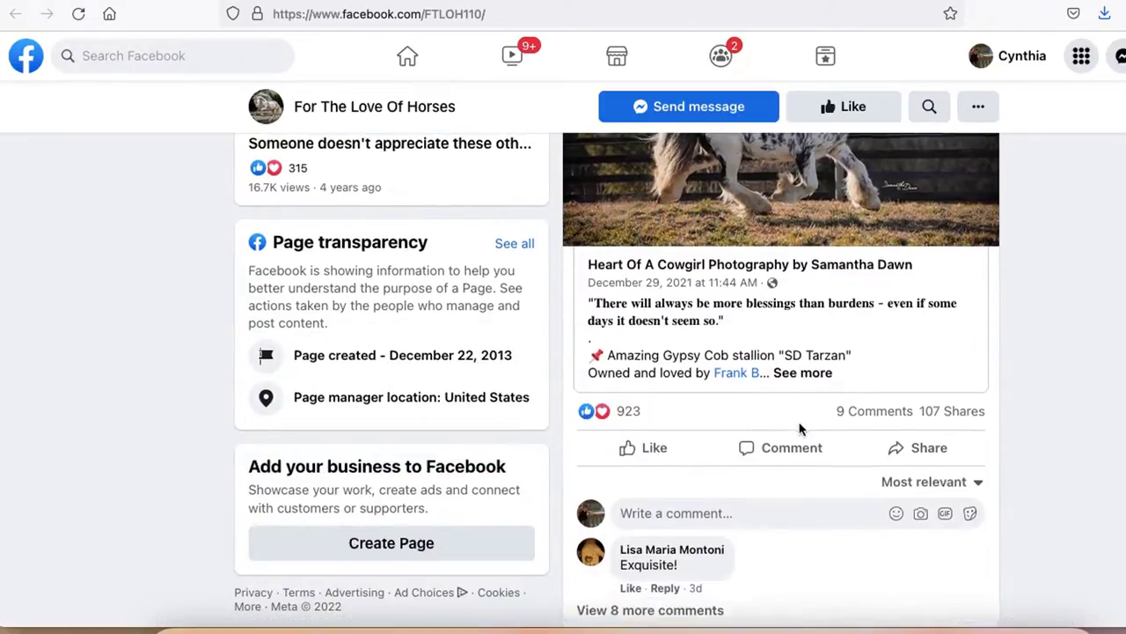
scroll(799, 428, down, 9)
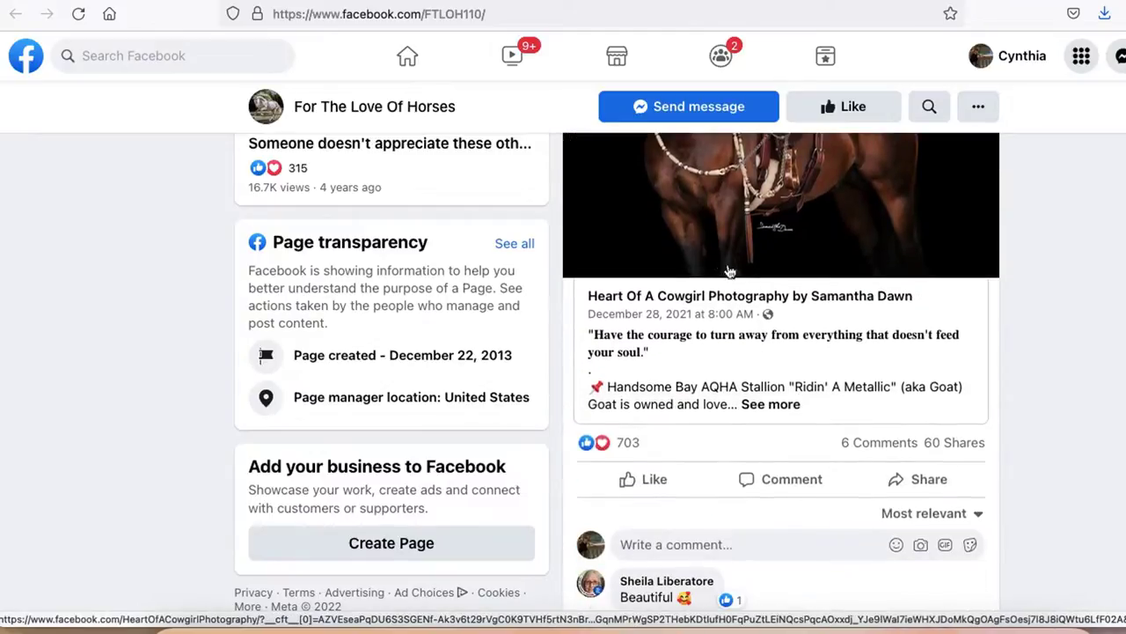
scroll(658, 448, down, 5)
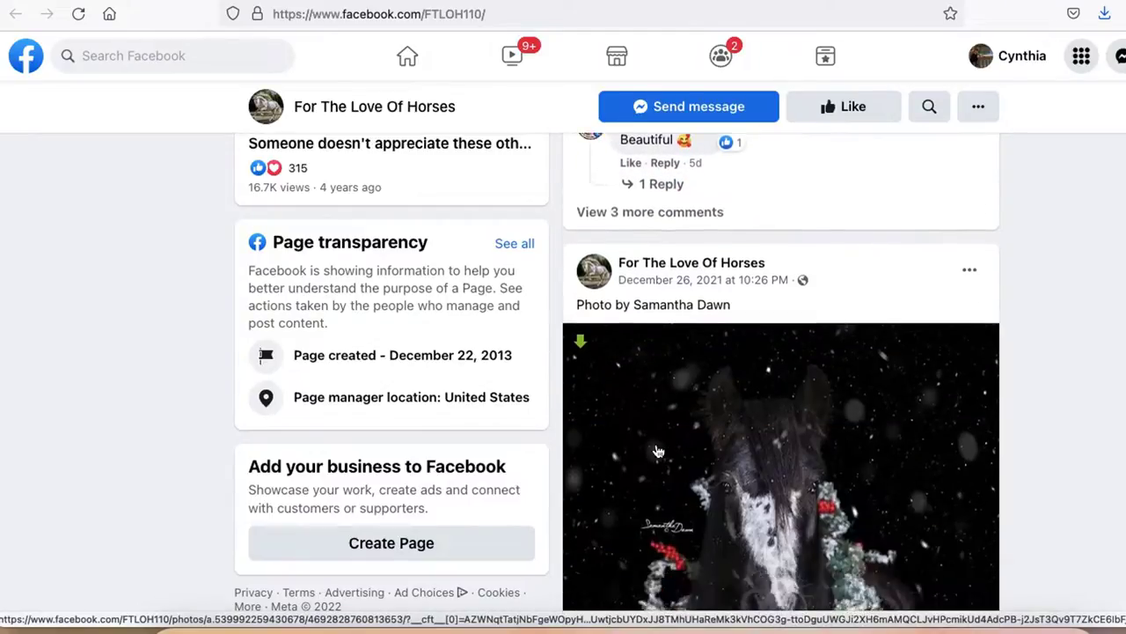
scroll(658, 451, down, 4)
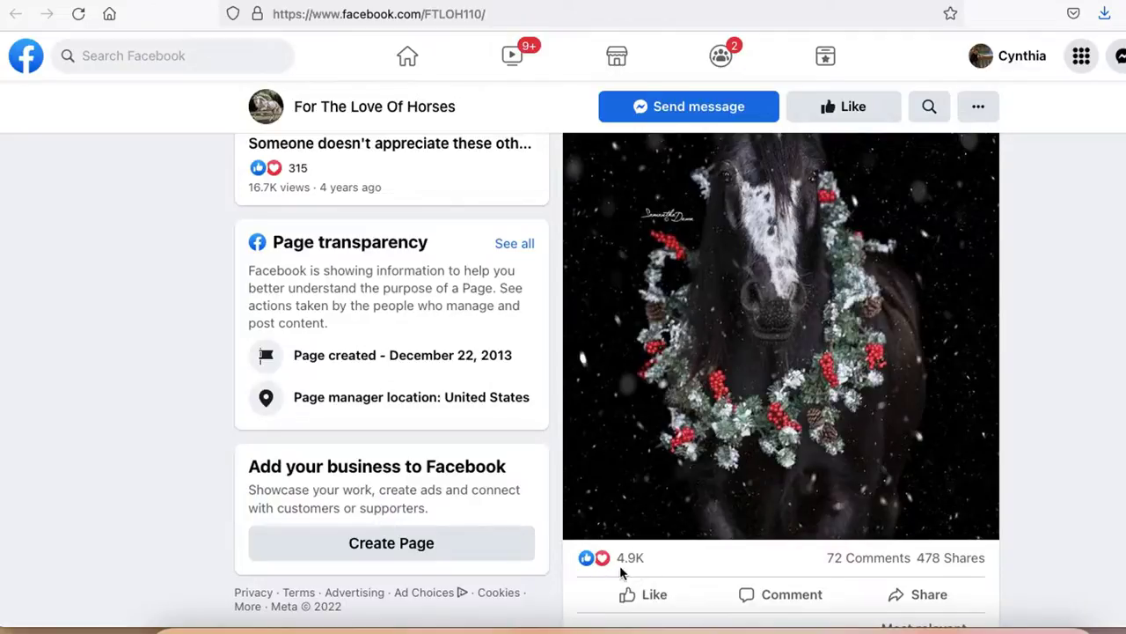
scroll(620, 572, up, 2)
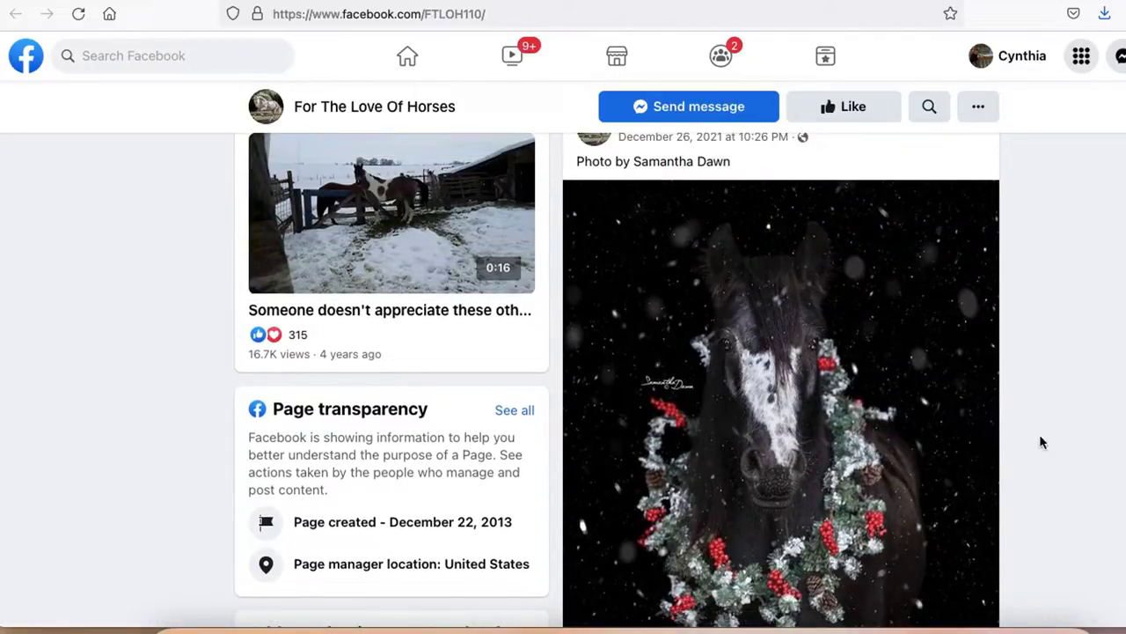
Compare the Pixabay bay horse portrait and its license with the photo credit and engagement of the wreath horse post
click(967, 629)
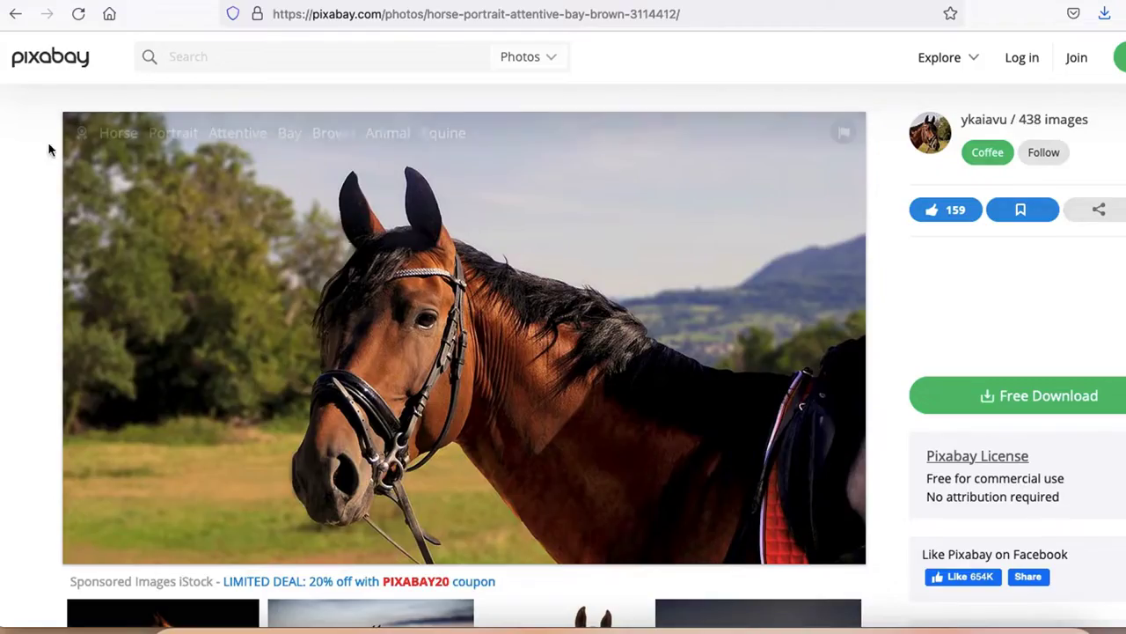
scroll(311, 427, down, 3)
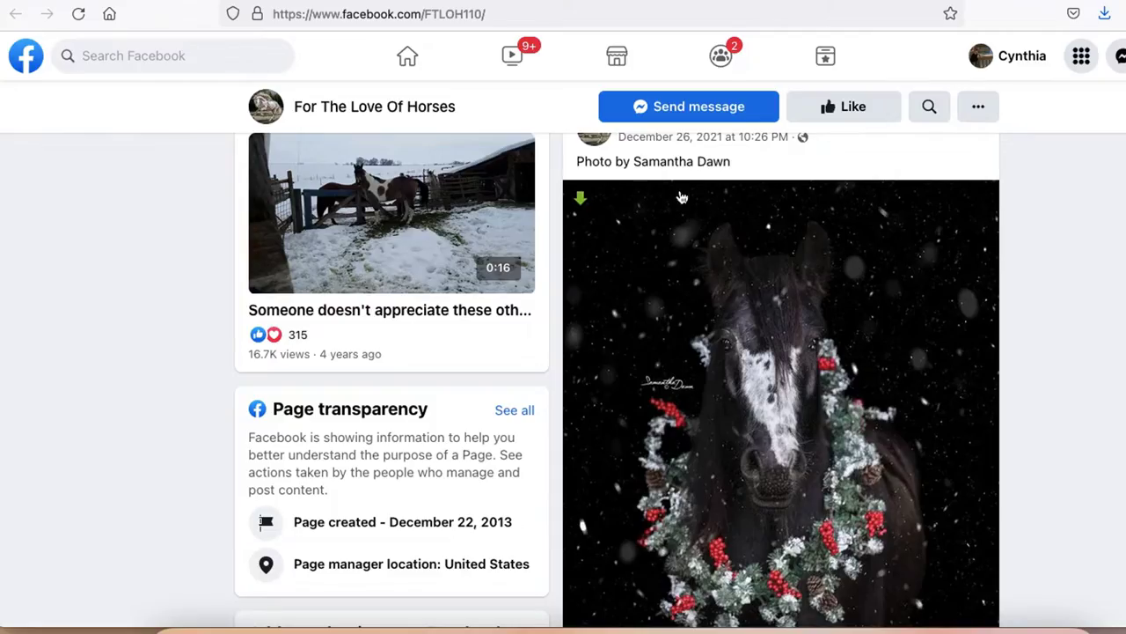
scroll(678, 194, up, 1)
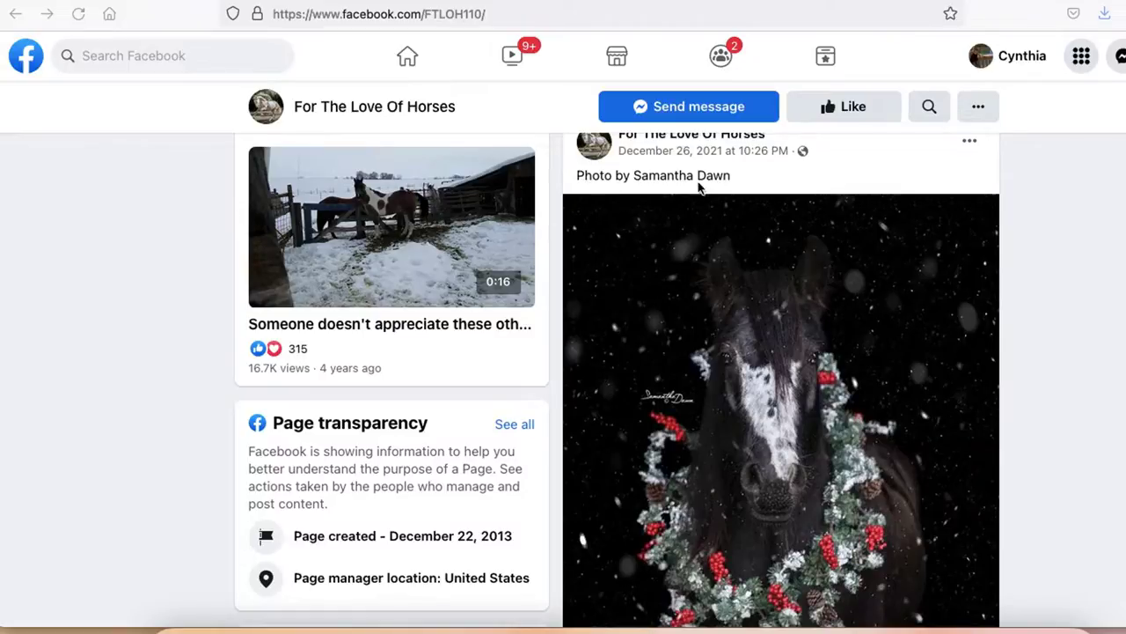
scroll(774, 370, down, 2)
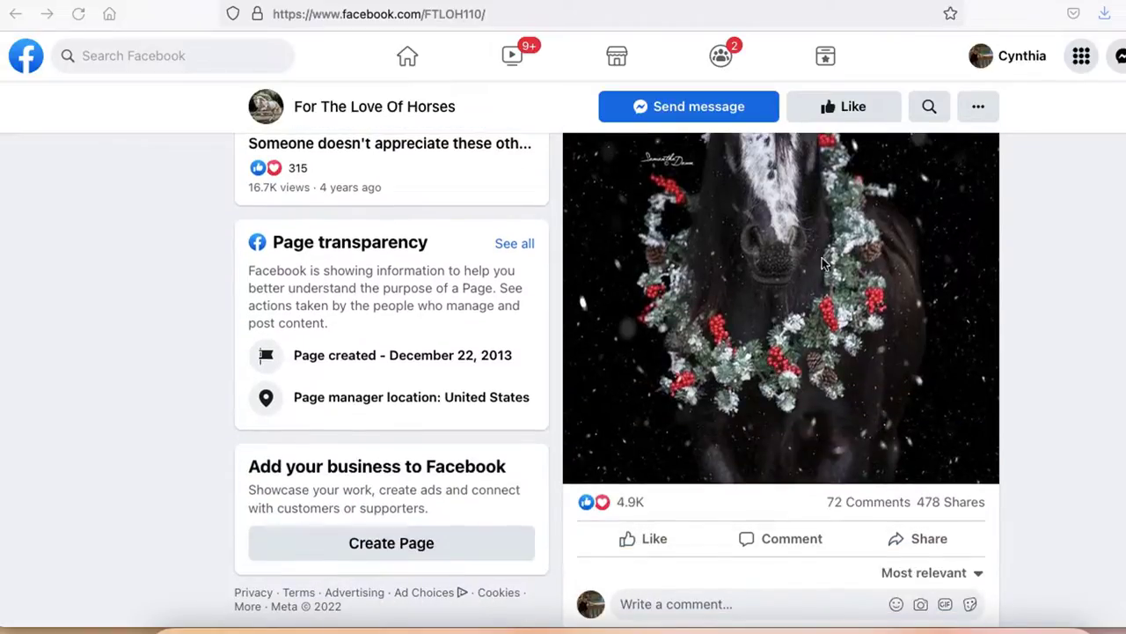